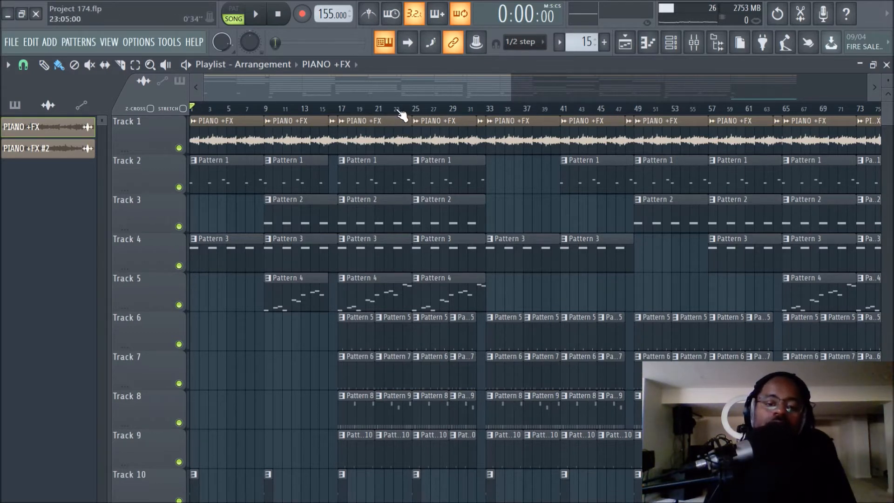
Solo Track 1, which holds the PIANO +FX clips, in the playlist
{"action": "scroll", "coordinate": [401, 114], "scroll_direction": "down", "scroll_amount": 1}
{"action": "scroll", "coordinate": [396, 100], "scroll_direction": "up", "scroll_amount": 2}
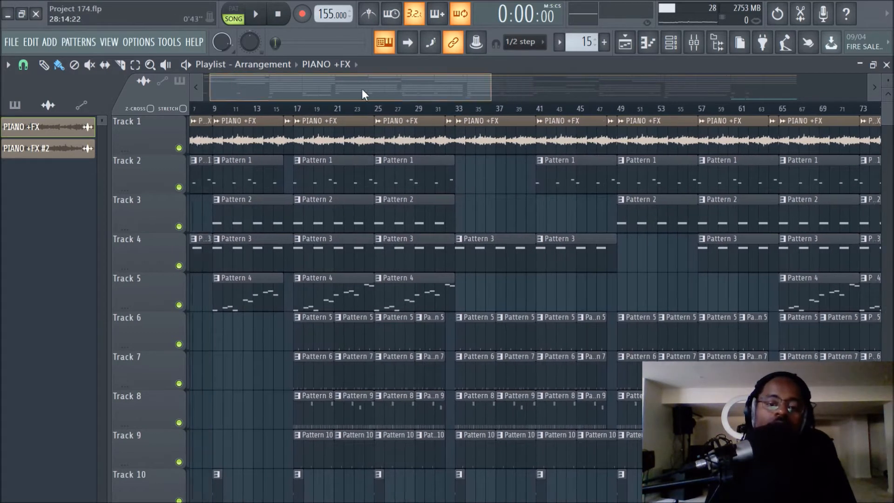
{"action": "scroll", "coordinate": [359, 113], "scroll_direction": "down", "scroll_amount": 1}
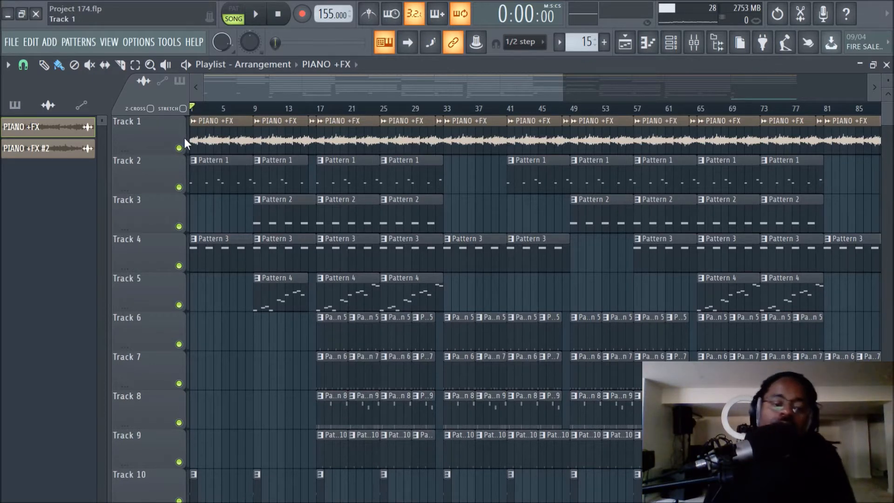
{"action": "right_click", "coordinate": [179, 148]}
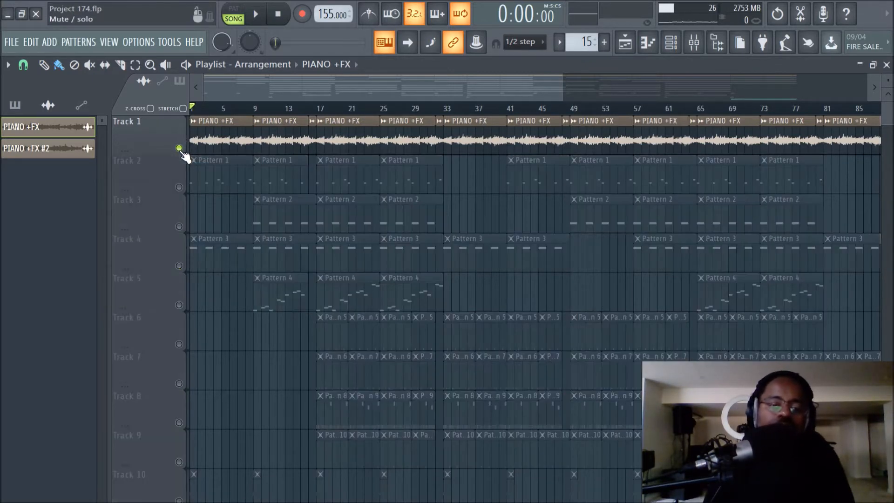
Play the soloed piano loop from the start of the arrangement and stop it after about seven bars
{"action": "scroll", "coordinate": [367, 111], "scroll_direction": "up", "scroll_amount": 3}
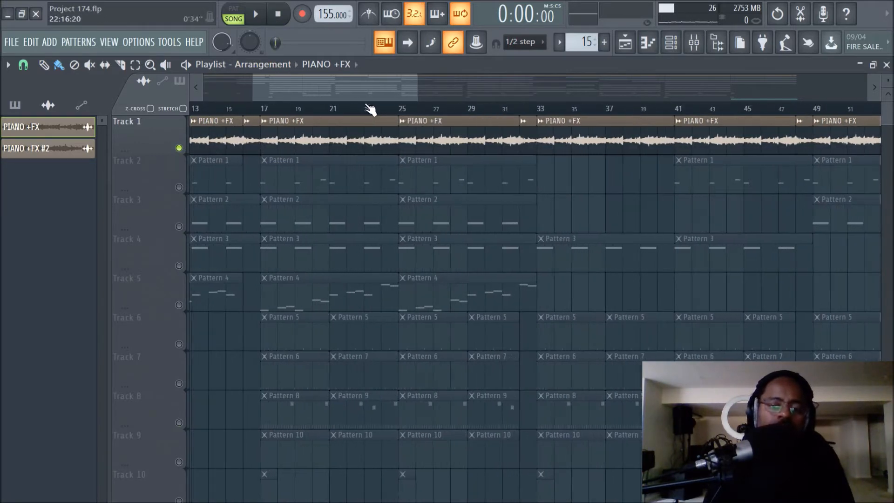
{"action": "left_click_drag", "start_coordinate": [363, 95], "coordinate": [216, 97]}
{"action": "left_click", "coordinate": [262, 13]}
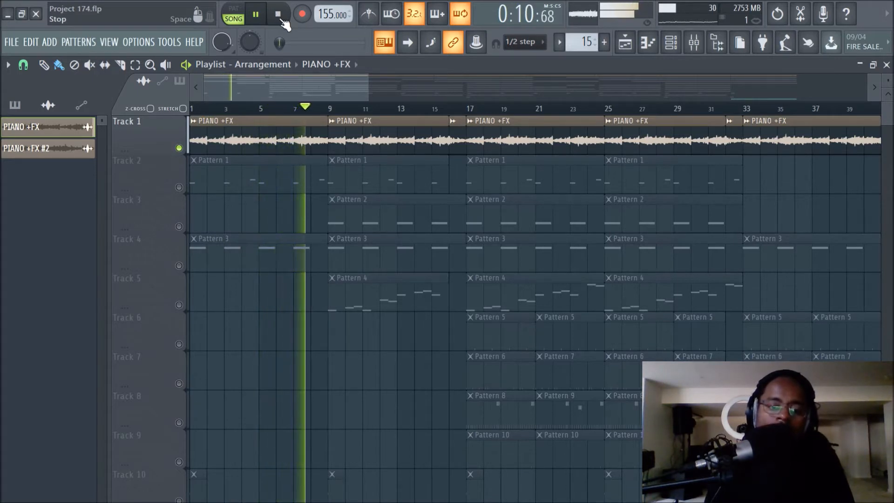
{"action": "left_click", "coordinate": [278, 15]}
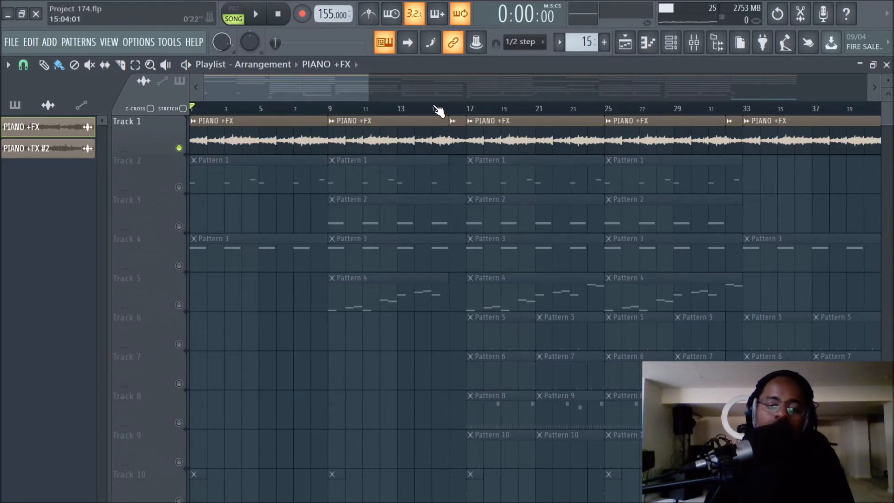
Move the playback position to bar 13, play the piano loop from there and stop
{"action": "left_click", "coordinate": [401, 108]}
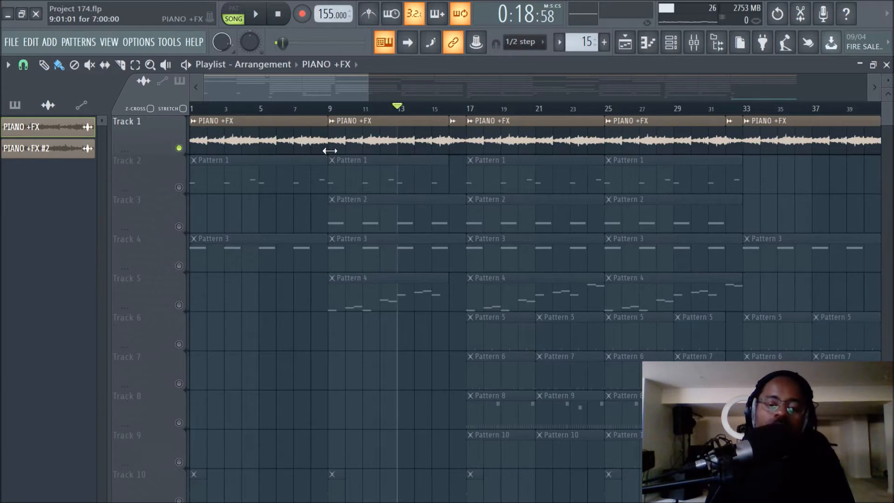
{"action": "left_click", "coordinate": [259, 18]}
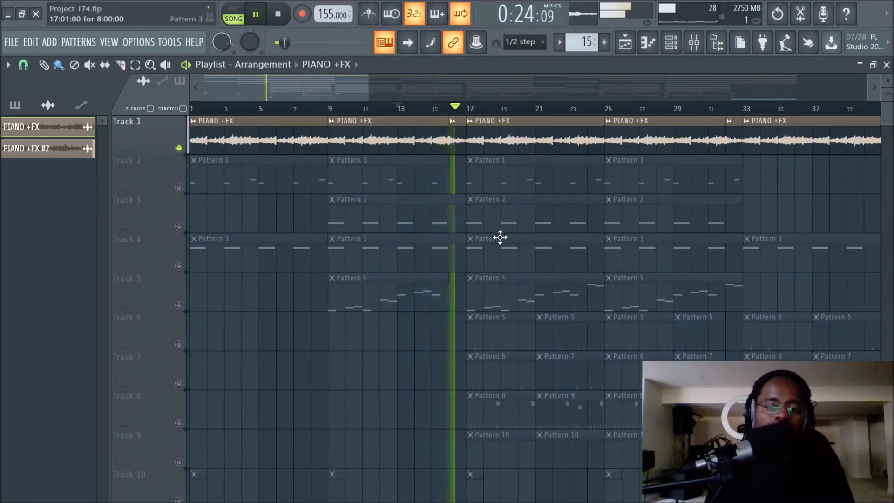
{"action": "key", "text": "space"}
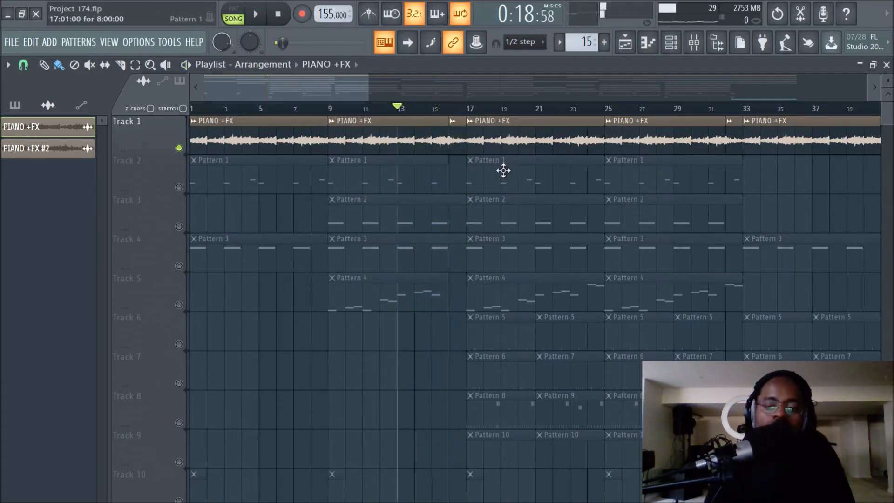
Examine the sampler settings of the PIANO +FX #2 and PIANO +FX channels, including reverse and time-stretching pitch
{"action": "left_click", "coordinate": [673, 42]}
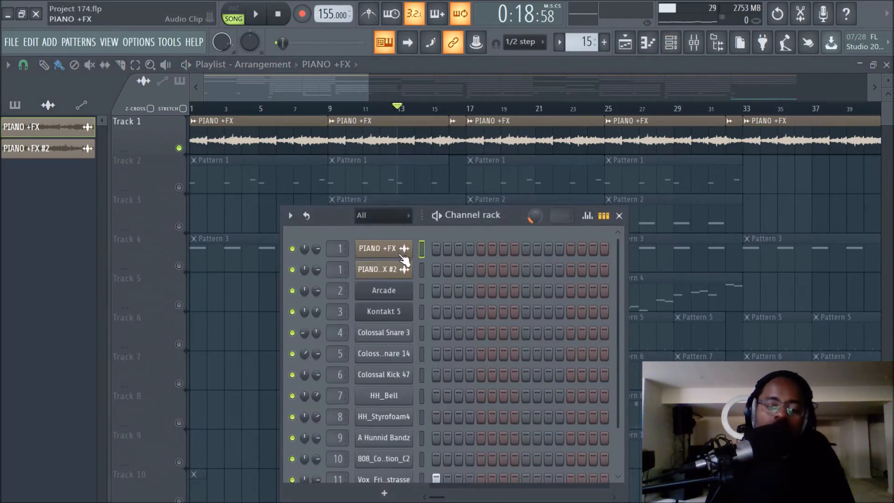
{"action": "left_click", "coordinate": [395, 272]}
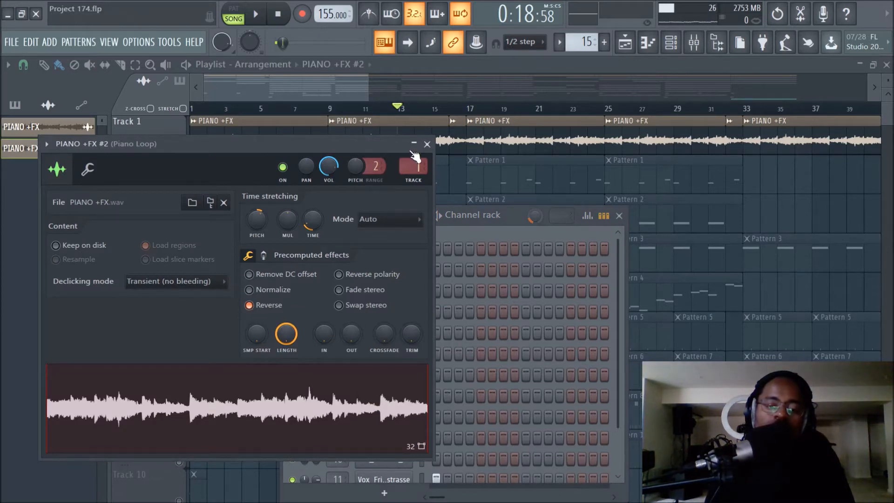
{"action": "left_click", "coordinate": [427, 144]}
{"action": "left_click", "coordinate": [392, 257]}
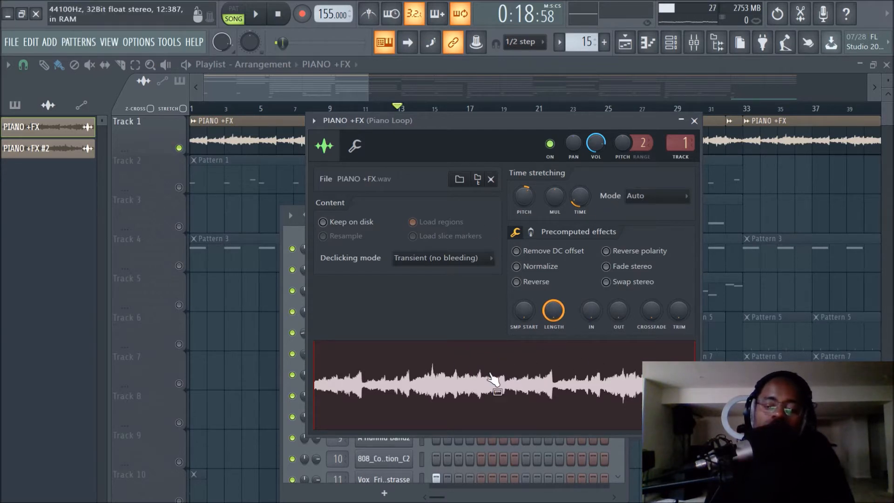
{"action": "right_click", "coordinate": [524, 198]}
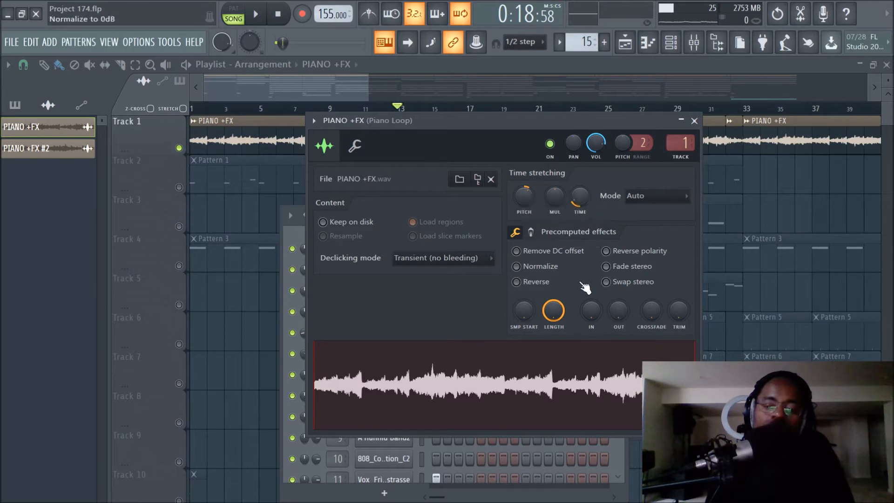
{"action": "left_click", "coordinate": [694, 120]}
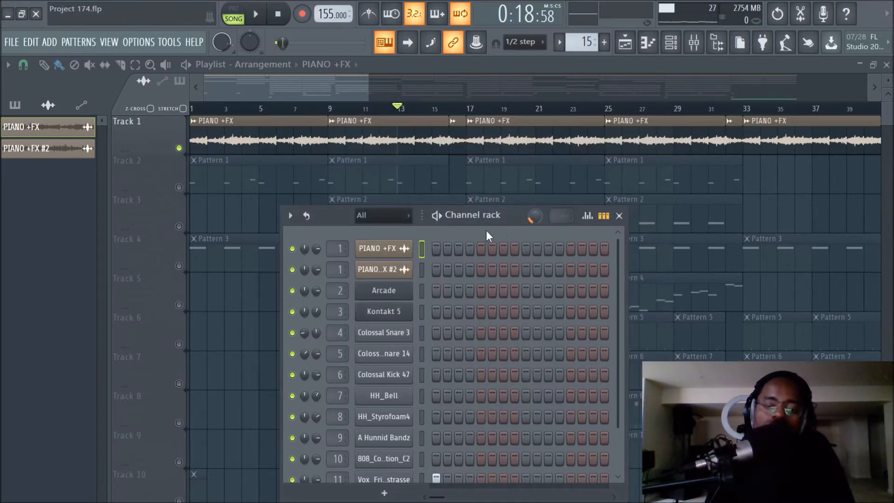
Examine the Gross Beat time and volume presets on the Piano Loop mixer track and close the plugin
{"action": "left_click", "coordinate": [677, 46]}
{"action": "left_click", "coordinate": [694, 43]}
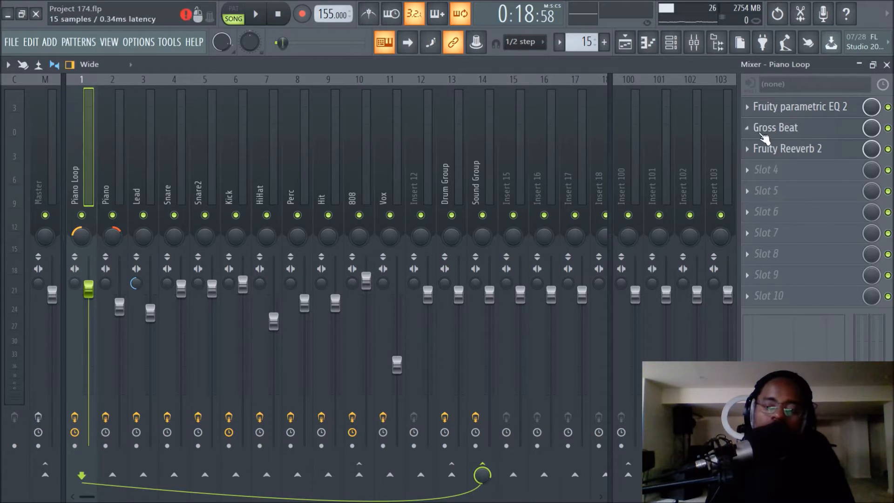
{"action": "left_click", "coordinate": [789, 133]}
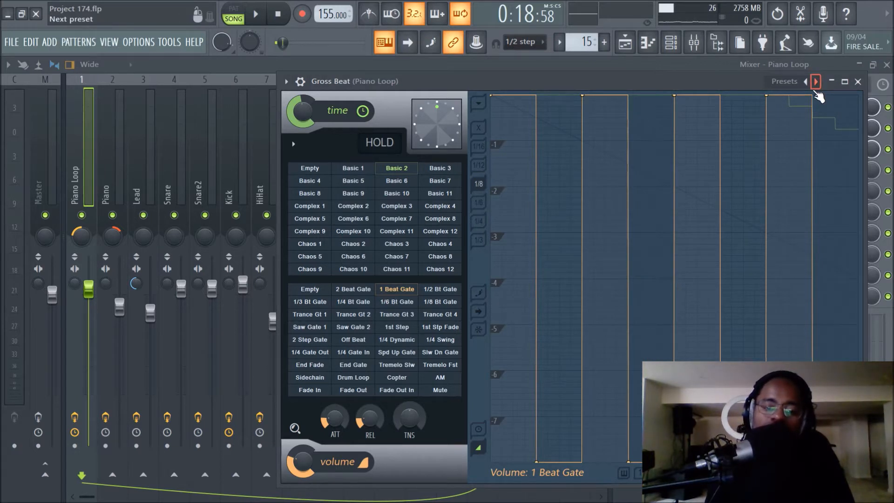
{"action": "left_click", "coordinate": [403, 170]}
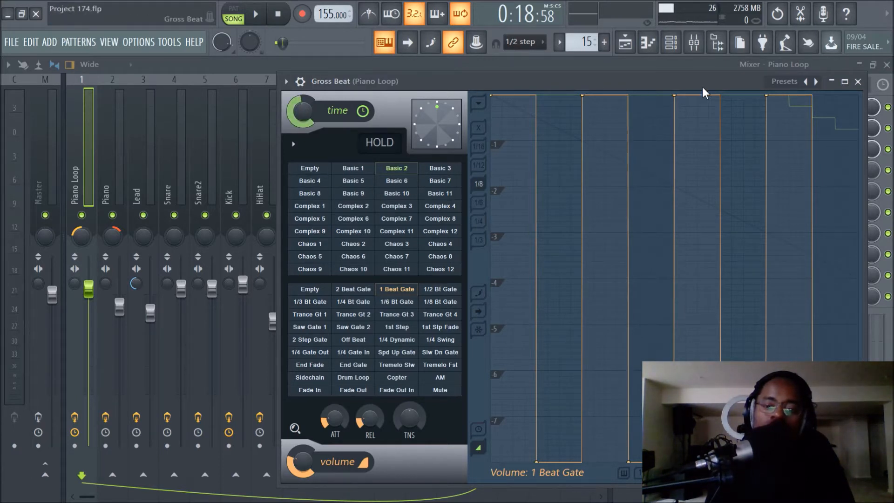
{"action": "left_click", "coordinate": [833, 83]}
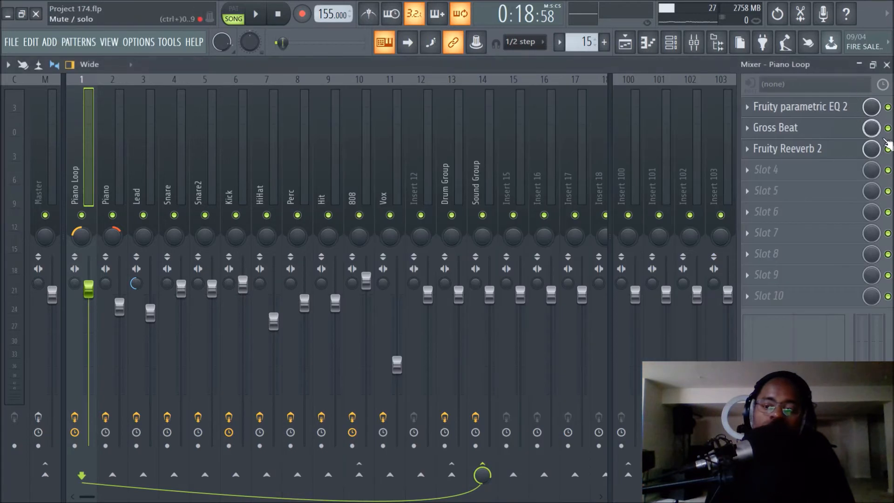
Bypass Fruity parametric EQ 2, Gross Beat and Fruity Reeverb 2 on the Piano Loop track and play the dry loop
{"action": "left_click", "coordinate": [888, 107]}
{"action": "left_click", "coordinate": [888, 149]}
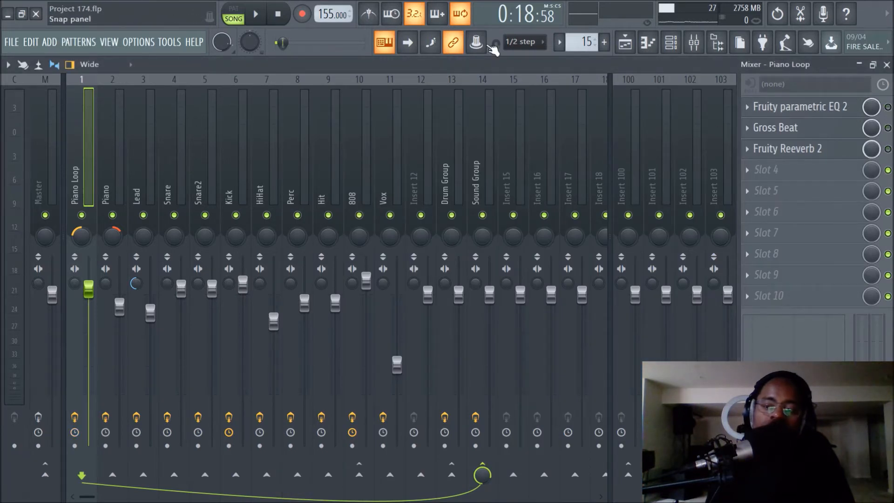
{"action": "left_click", "coordinate": [257, 15]}
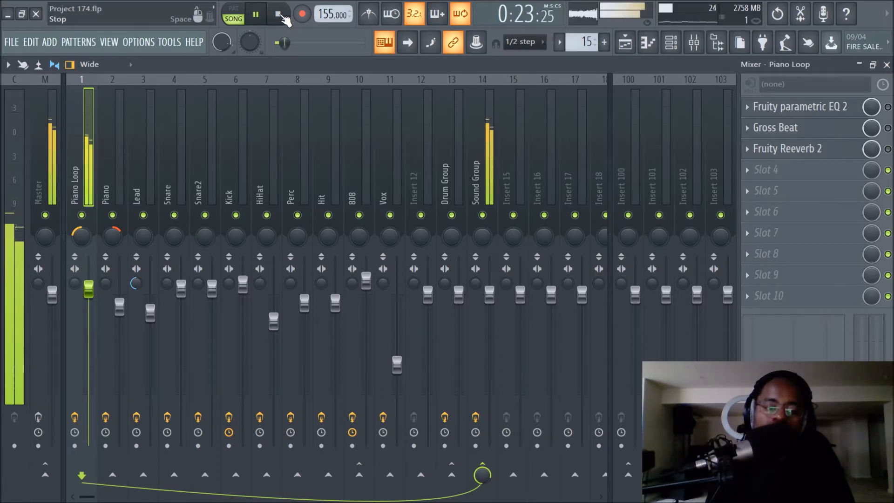
{"action": "left_click", "coordinate": [282, 15]}
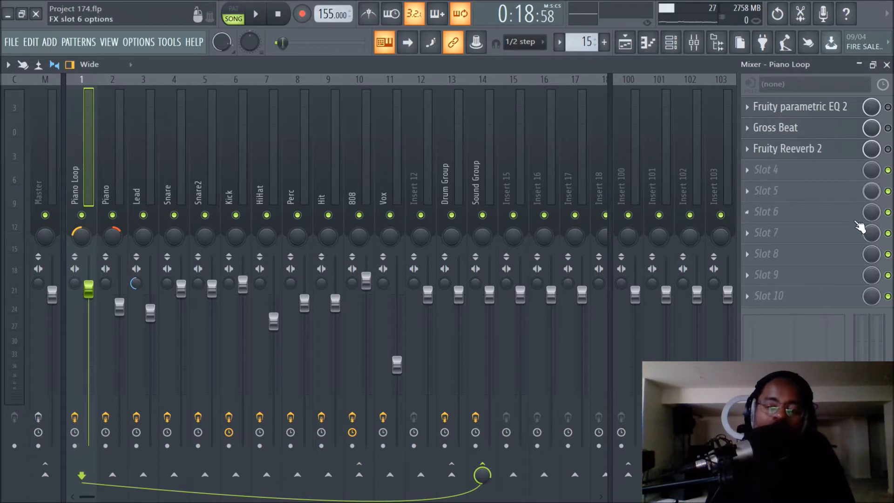
Copy the time-stretching pitch value of the PIANO +FX channel and paste it back onto the same control
{"action": "left_click", "coordinate": [671, 43]}
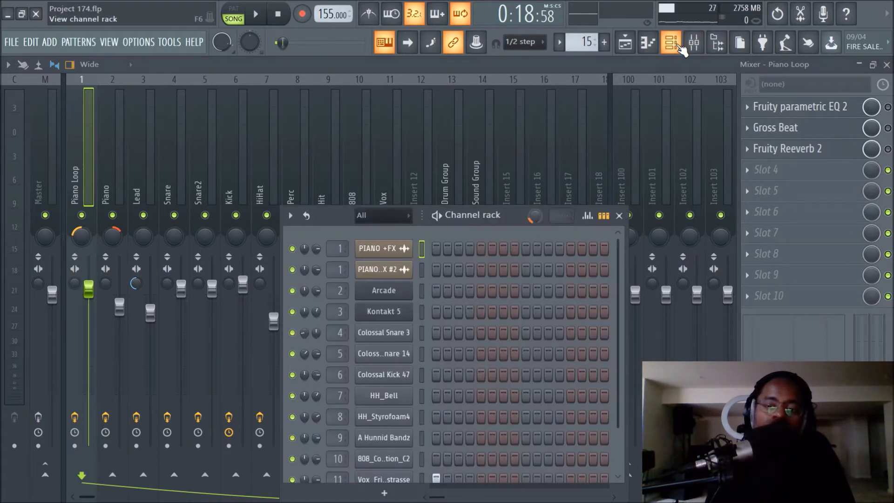
{"action": "left_click", "coordinate": [394, 246]}
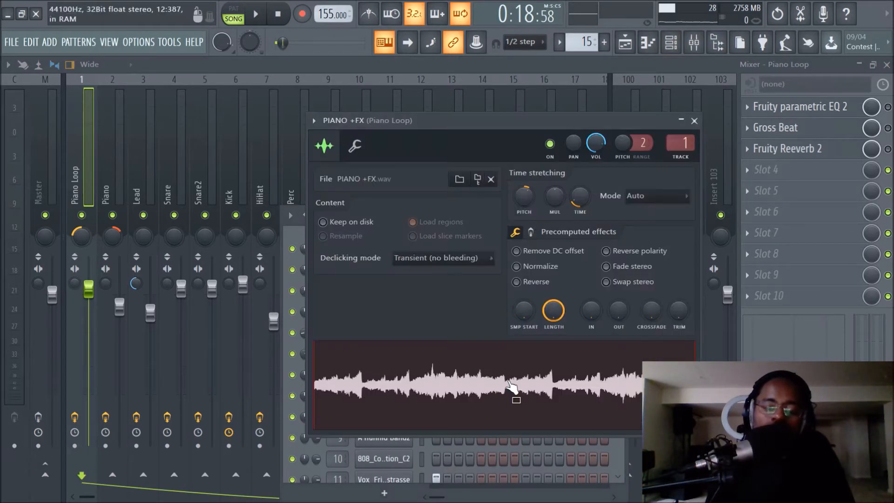
{"action": "right_click", "coordinate": [523, 197]}
{"action": "left_click", "coordinate": [540, 219]}
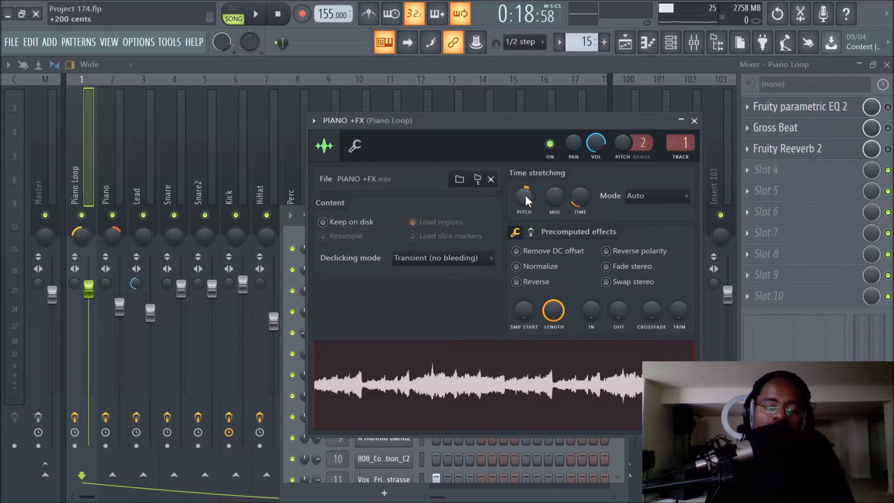
{"action": "right_click", "coordinate": [525, 195]}
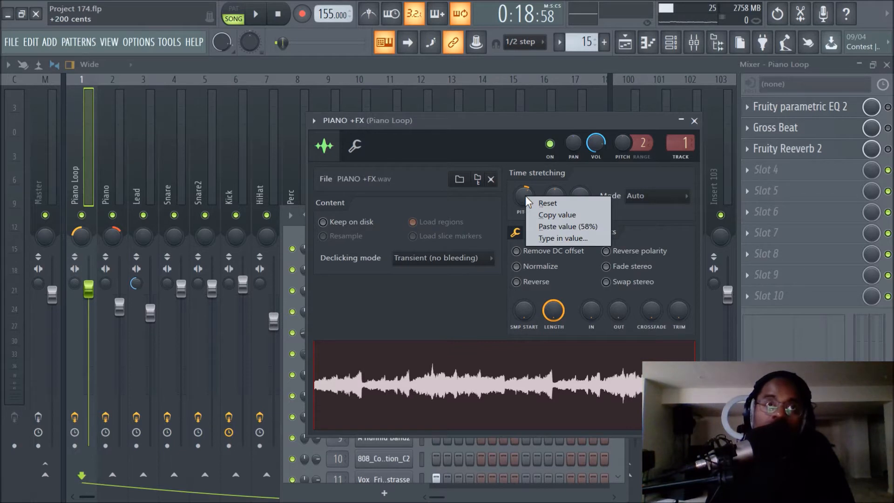
{"action": "left_click", "coordinate": [533, 227]}
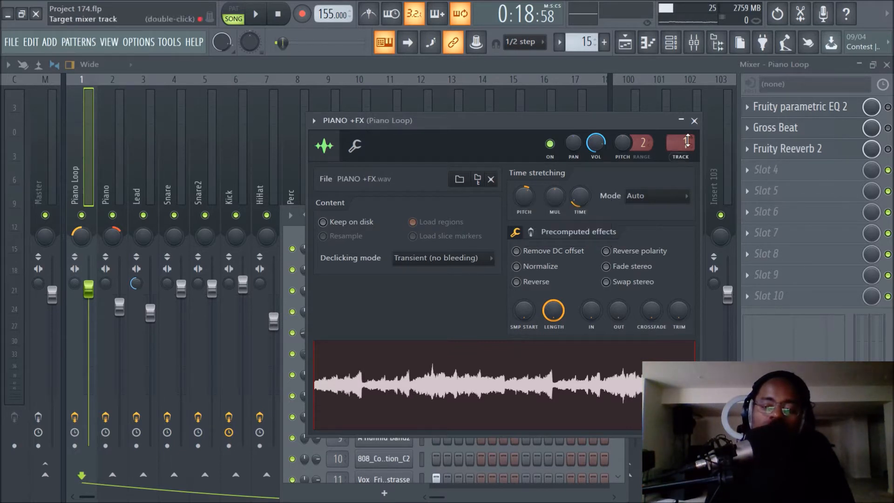
{"action": "left_click", "coordinate": [694, 120]}
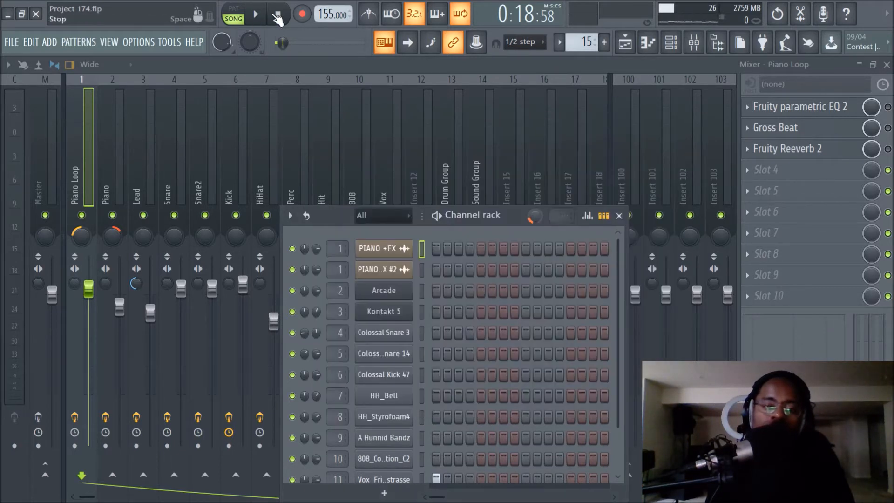
Replay the piano loop from bar 13 with all its mixer effects bypassed, and stop
{"action": "left_click", "coordinate": [256, 14]}
{"action": "left_click", "coordinate": [279, 14]}
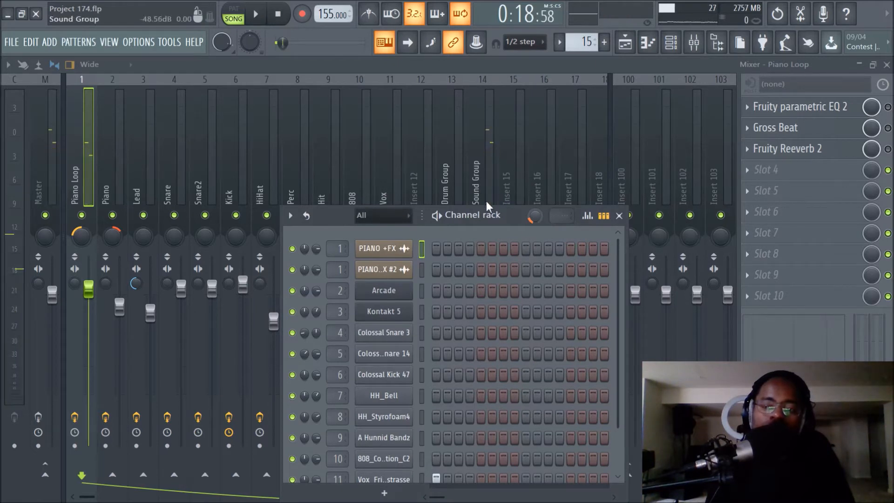
{"action": "left_click", "coordinate": [256, 14]}
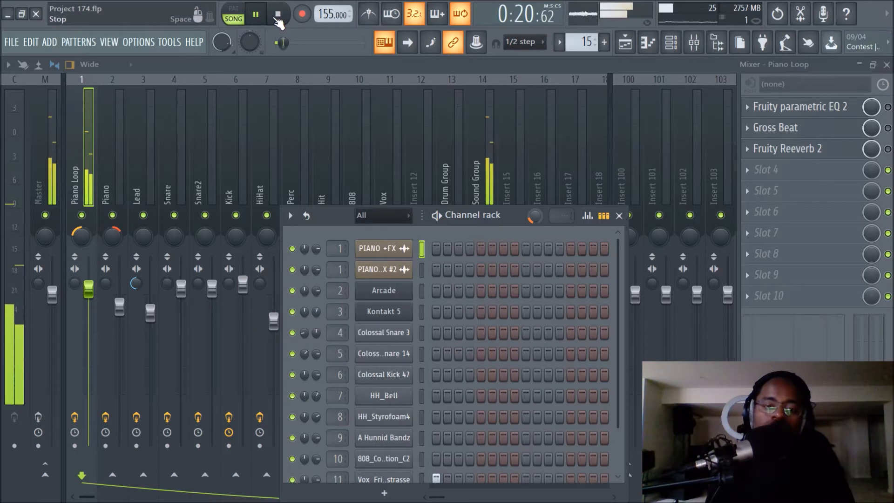
{"action": "left_click", "coordinate": [278, 18]}
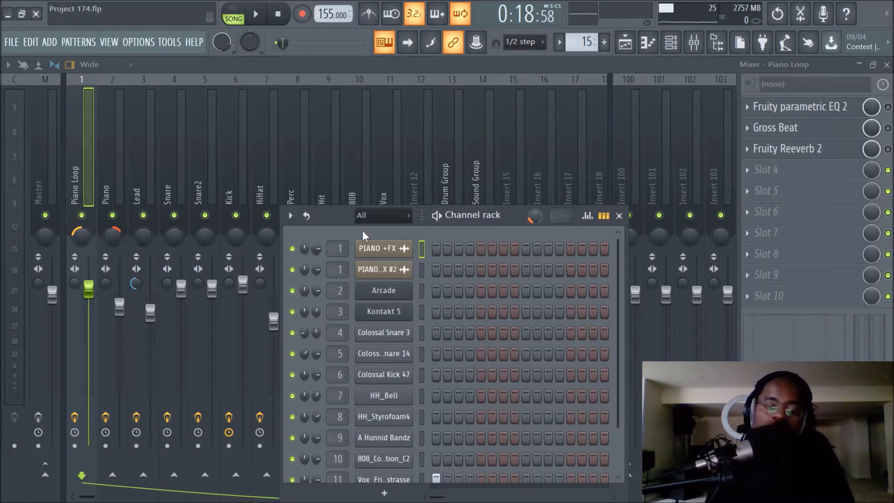
Re-enable Fruity parametric EQ 2 on the Piano Loop track and play the loop with its band-limiting curve open
{"action": "left_click", "coordinate": [888, 107]}
{"action": "left_click", "coordinate": [839, 113]}
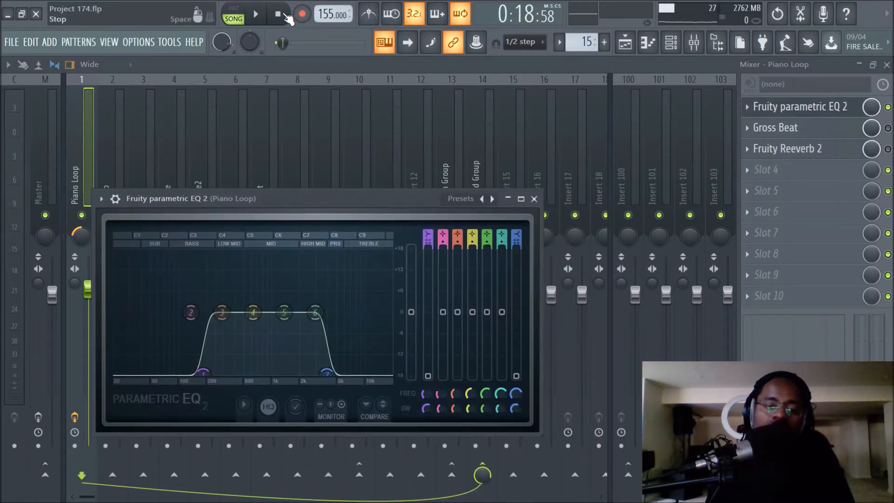
{"action": "left_click", "coordinate": [255, 14]}
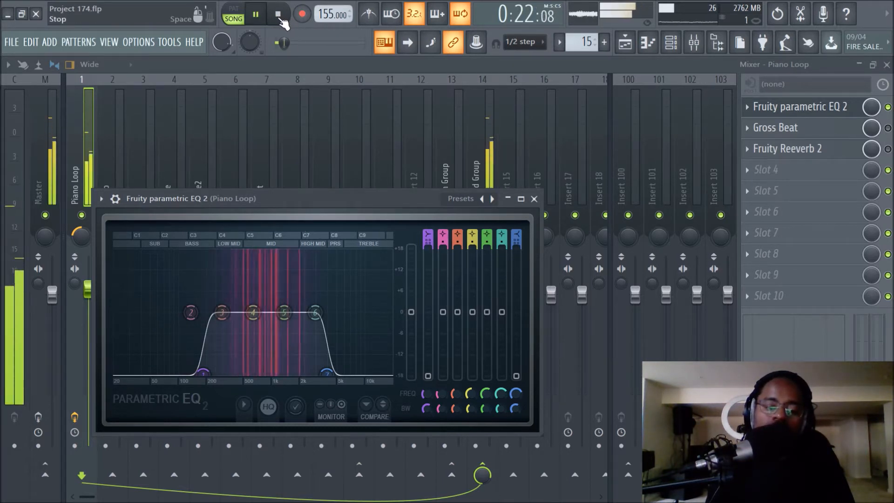
{"action": "left_click", "coordinate": [279, 15]}
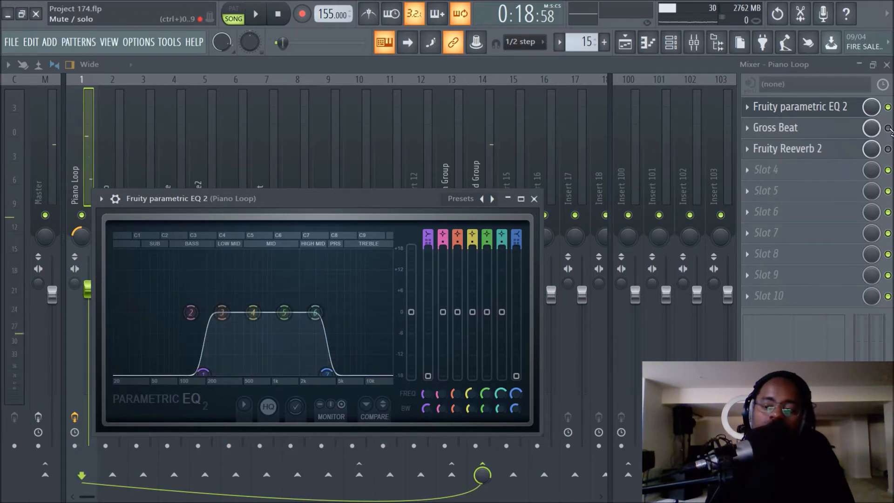
Re-enable Gross Beat on the Piano Loop track and play the loop with its 1 Beat Gate volume pattern in view
{"action": "left_click", "coordinate": [764, 128]}
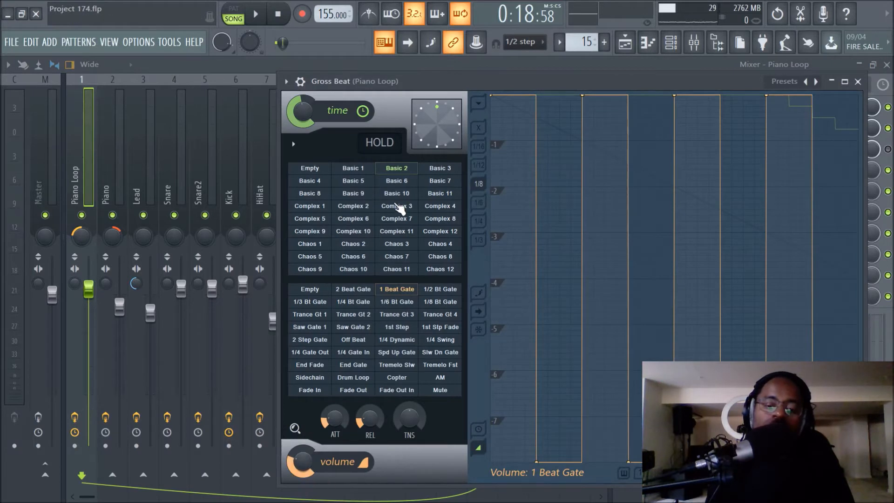
{"action": "left_click", "coordinate": [255, 14]}
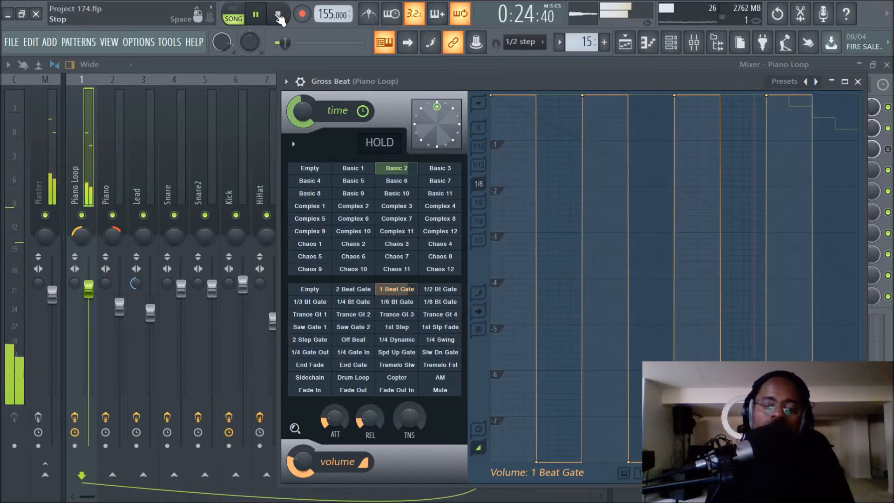
{"action": "left_click", "coordinate": [278, 15]}
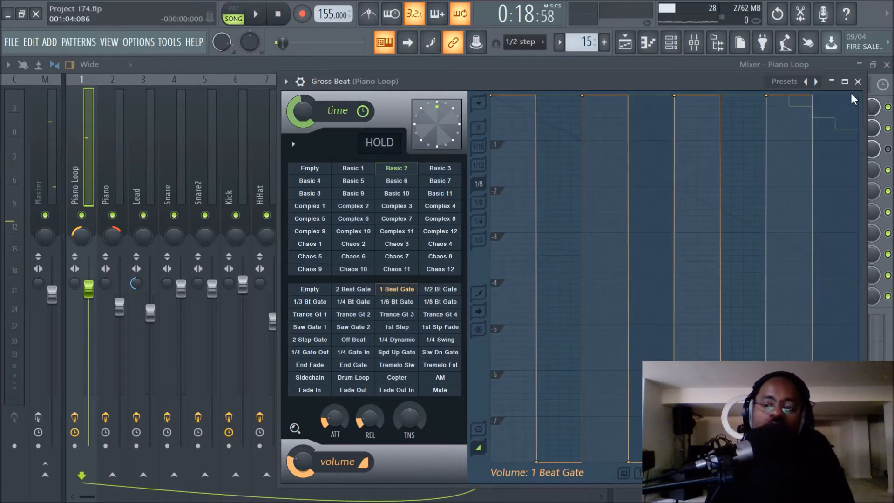
{"action": "right_click", "coordinate": [393, 314]}
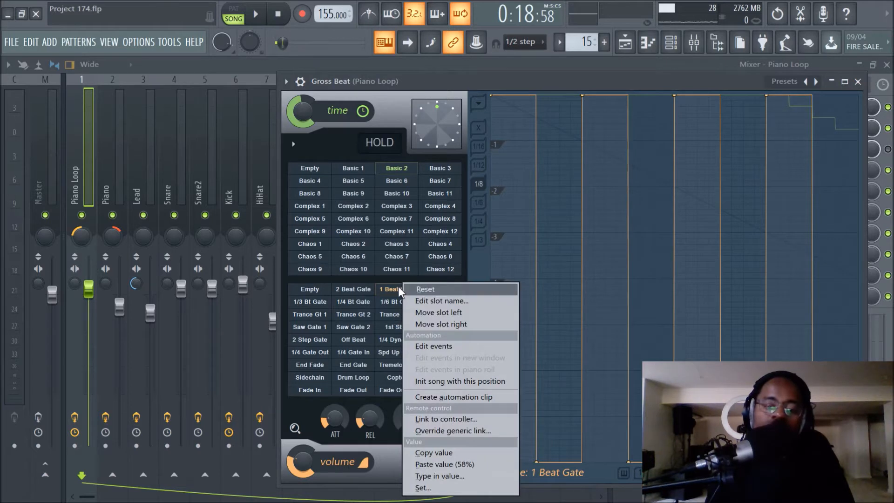
{"action": "left_click", "coordinate": [429, 78]}
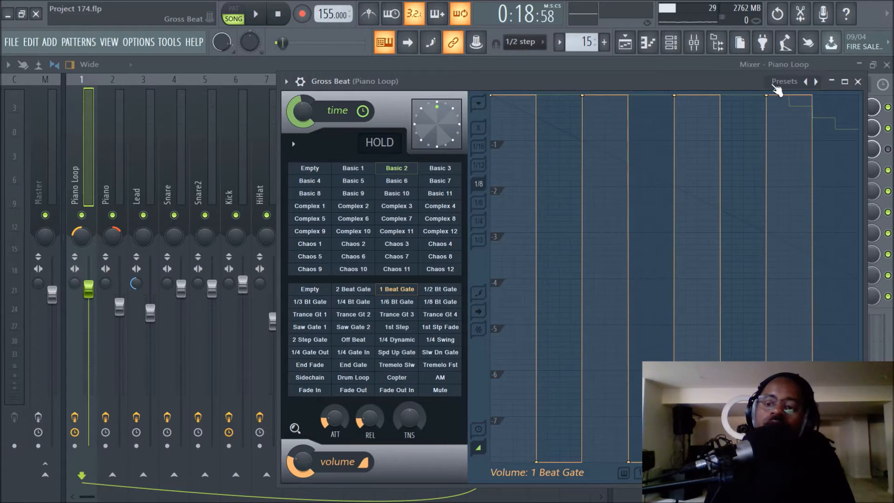
Close Gross Beat, re-enable Fruity Reeverb 2 and play the piano loop through all three effects
{"action": "left_click", "coordinate": [858, 82]}
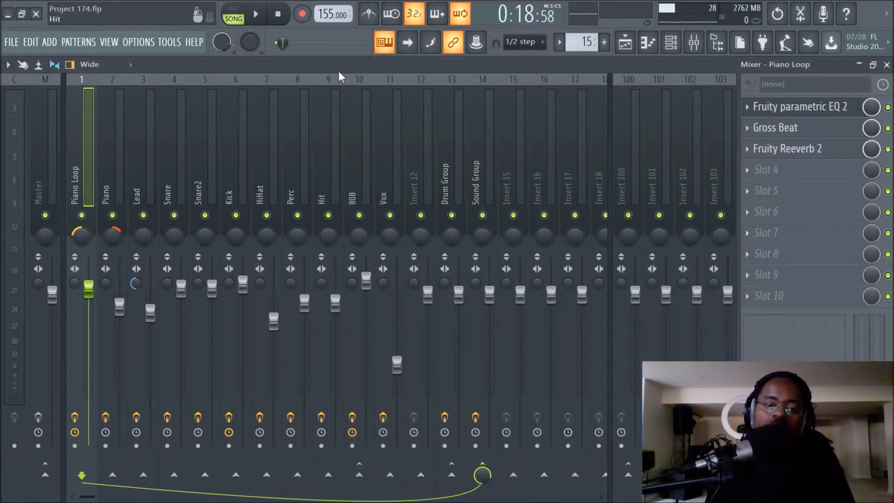
{"action": "left_click", "coordinate": [256, 16]}
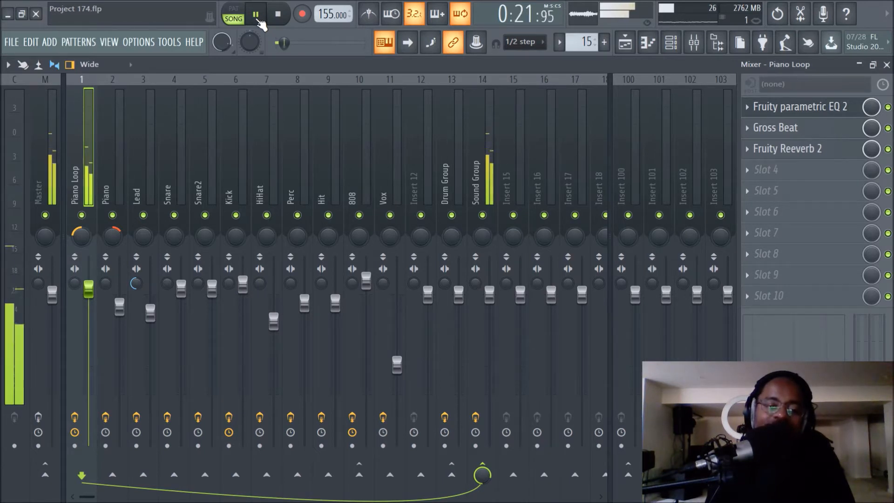
{"action": "left_click", "coordinate": [277, 14]}
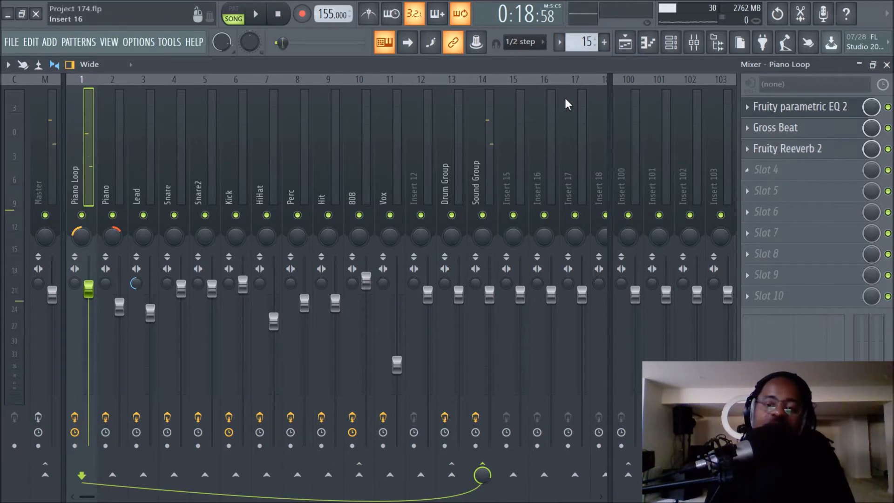
Return to the playlist, reset the song position to the start and unmute Track 2
{"action": "left_click", "coordinate": [625, 42]}
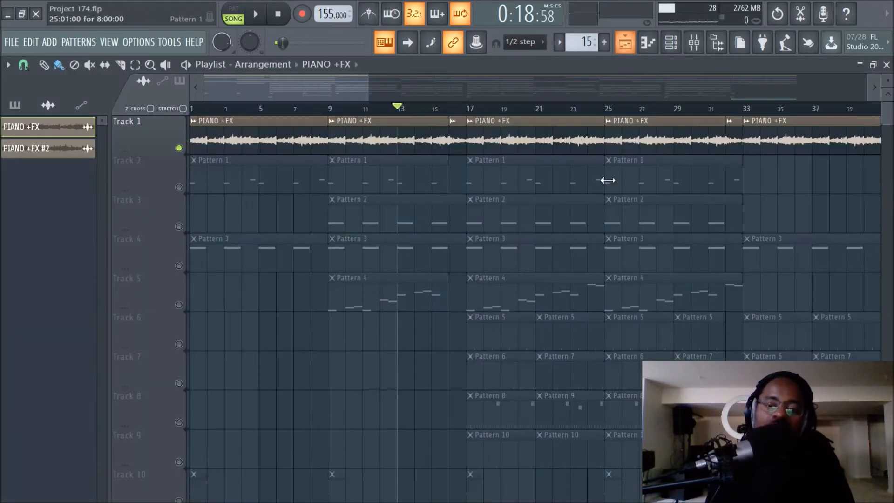
{"action": "left_click", "coordinate": [329, 112]}
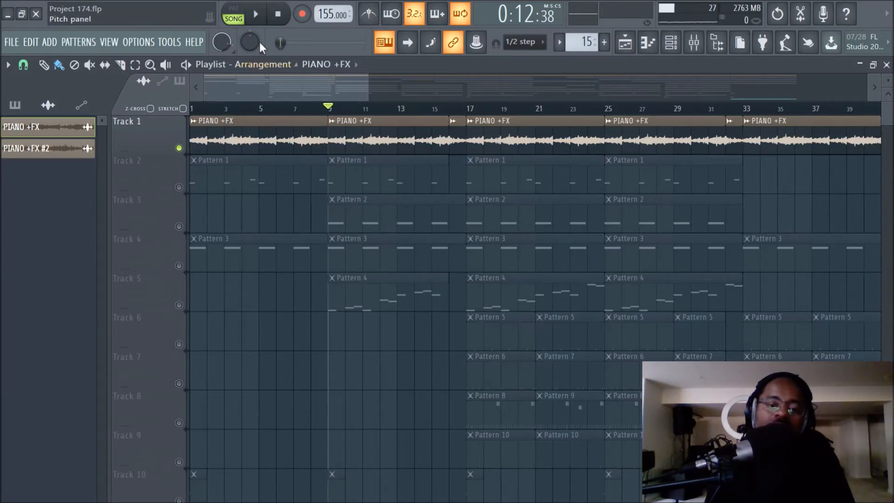
{"action": "left_click", "coordinate": [281, 15]}
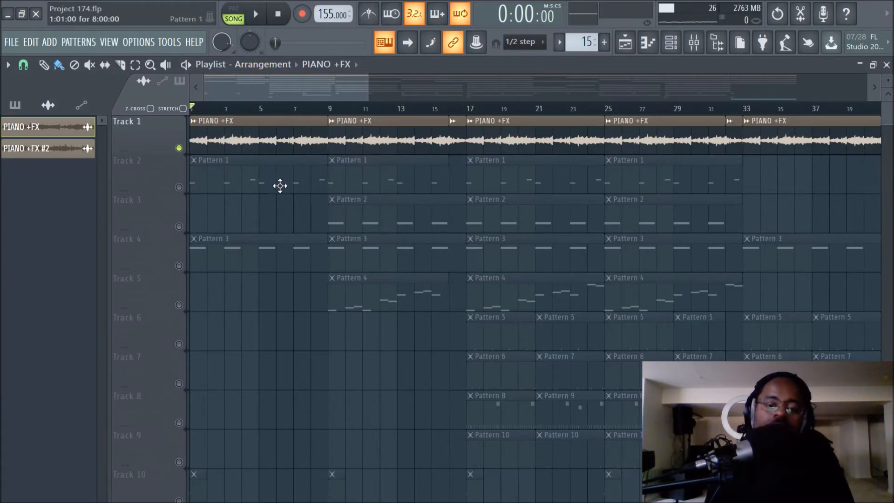
{"action": "left_click", "coordinate": [179, 187]}
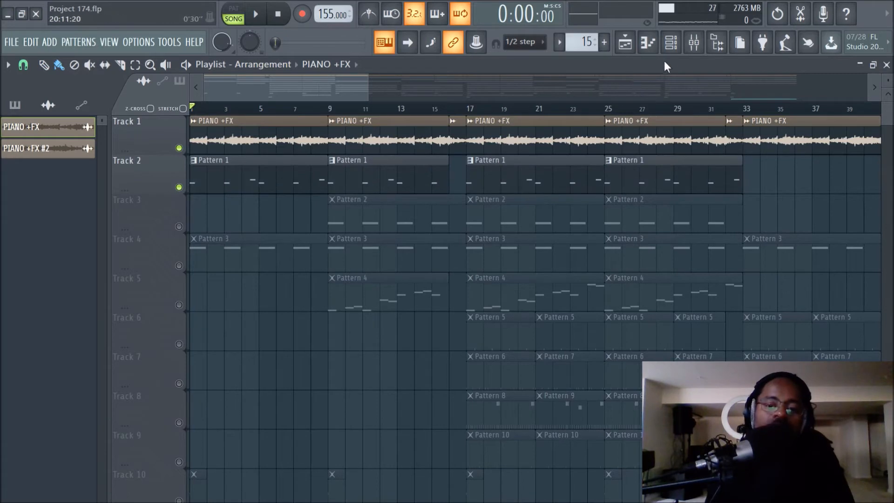
Inspect the effect slots of the Piano and Lead mixer tracks and return to the playlist
{"action": "left_click", "coordinate": [694, 50]}
{"action": "left_click", "coordinate": [106, 161]}
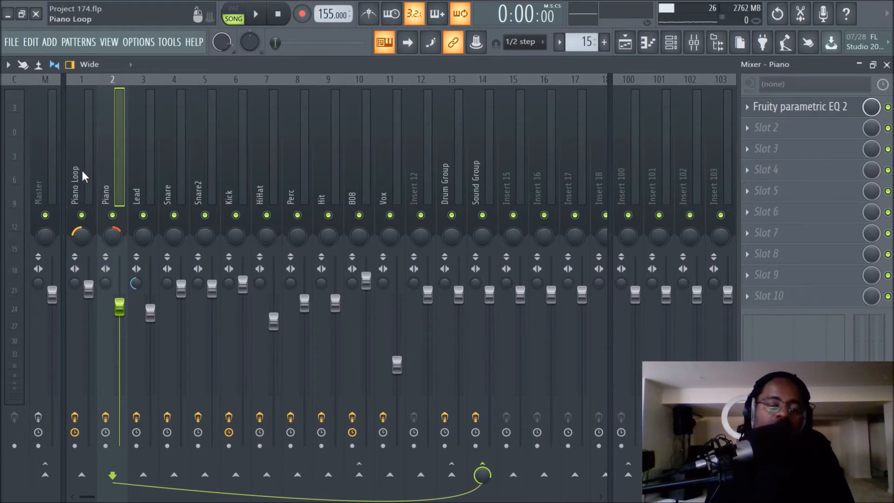
{"action": "left_click", "coordinate": [135, 170]}
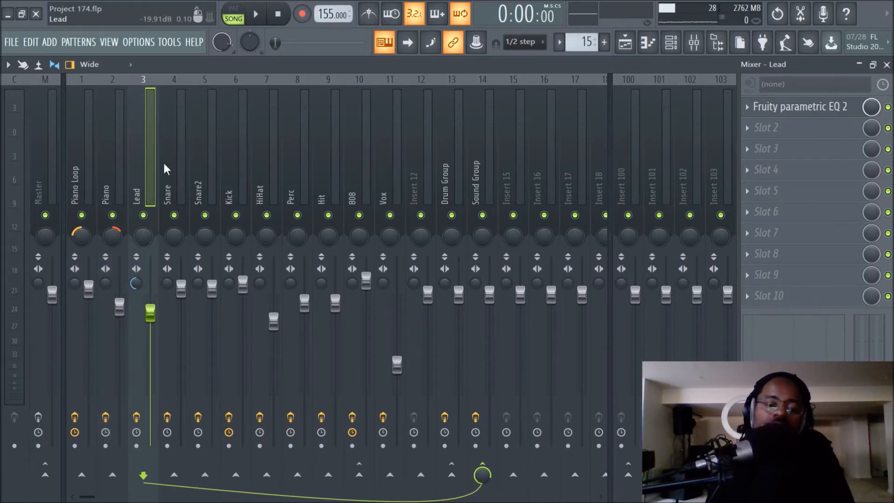
{"action": "left_click", "coordinate": [625, 42]}
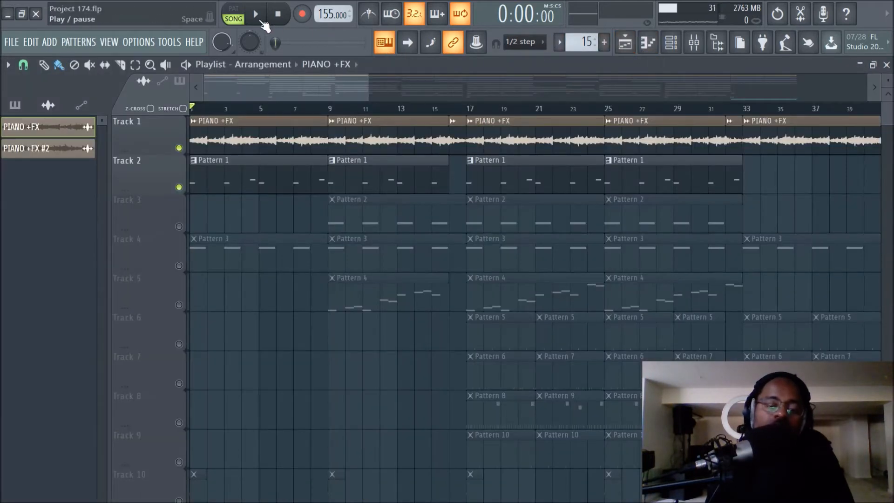
Play Tracks 1 and 2 from bar 1 with the channel rack open, and stop
{"action": "left_click", "coordinate": [261, 21]}
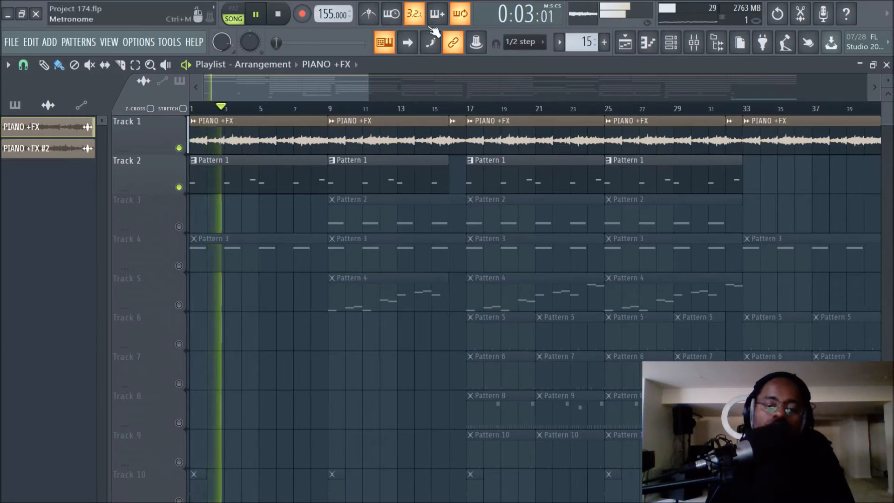
{"action": "left_click", "coordinate": [671, 44]}
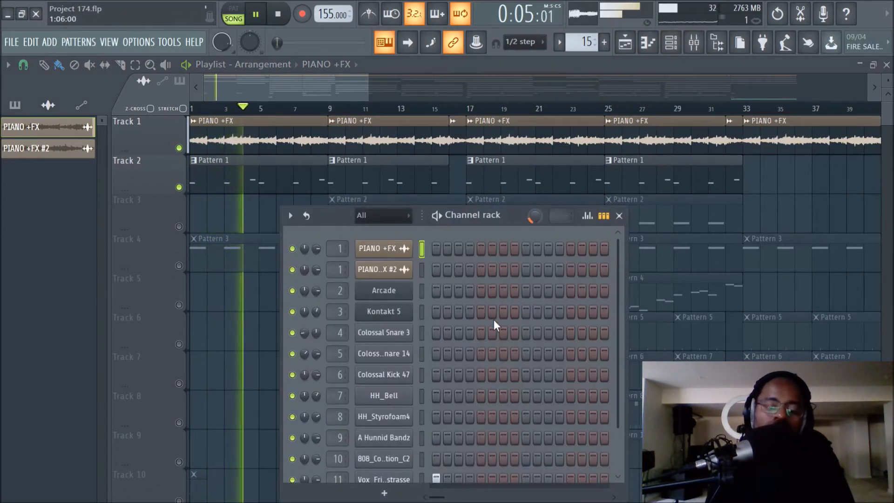
{"action": "left_click", "coordinate": [285, 21]}
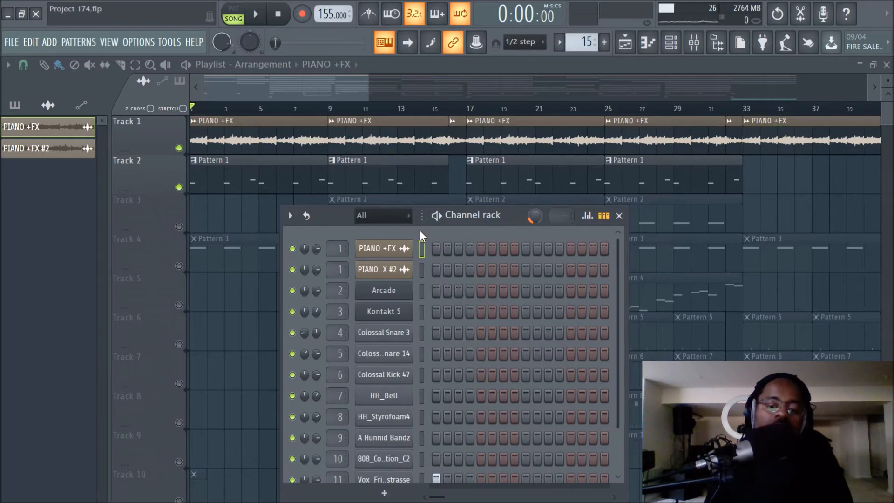
Move the song position to bar 9, play Tracks 1 and 2 briefly and stop
{"action": "left_click", "coordinate": [329, 110]}
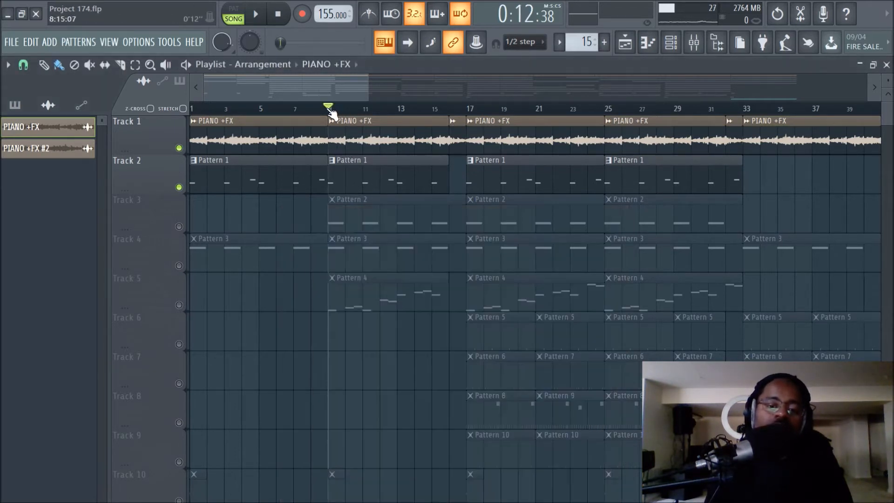
{"action": "left_click", "coordinate": [257, 17]}
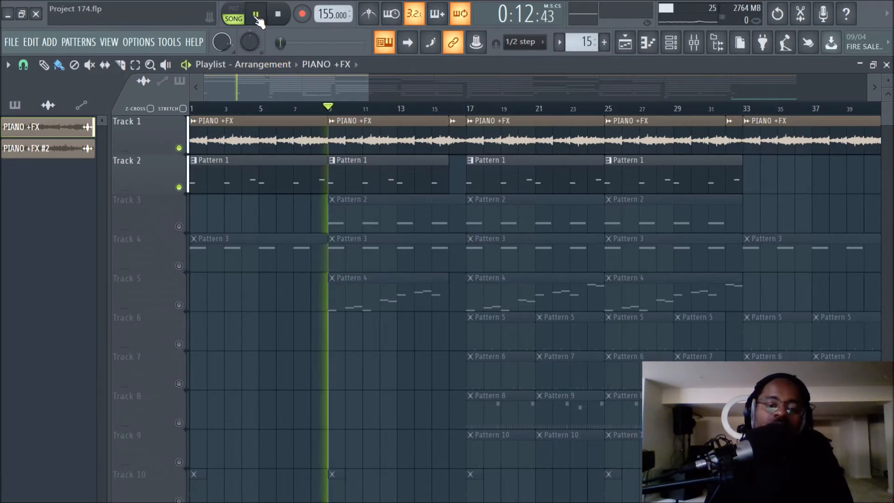
{"action": "left_click", "coordinate": [285, 17]}
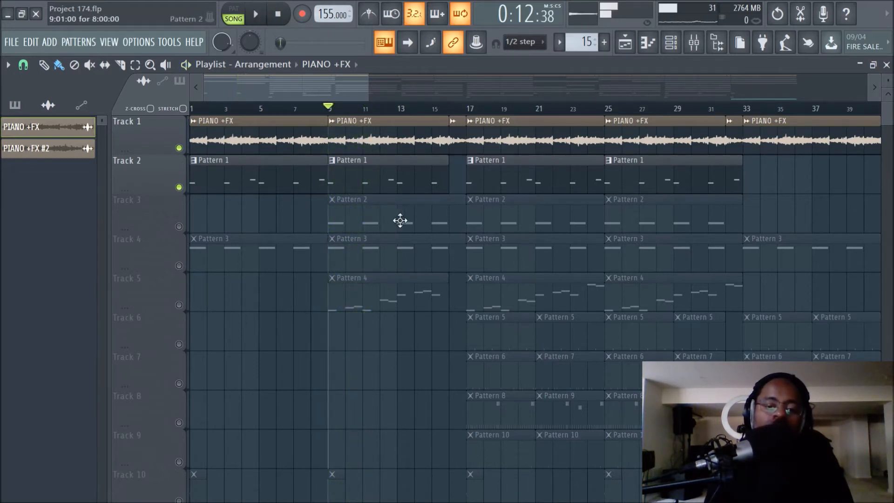
Unmute Track 3, check the Lead track in the mixer and play Tracks 1 to 3 from bar 9
{"action": "left_click", "coordinate": [178, 226]}
{"action": "left_click", "coordinate": [694, 44]}
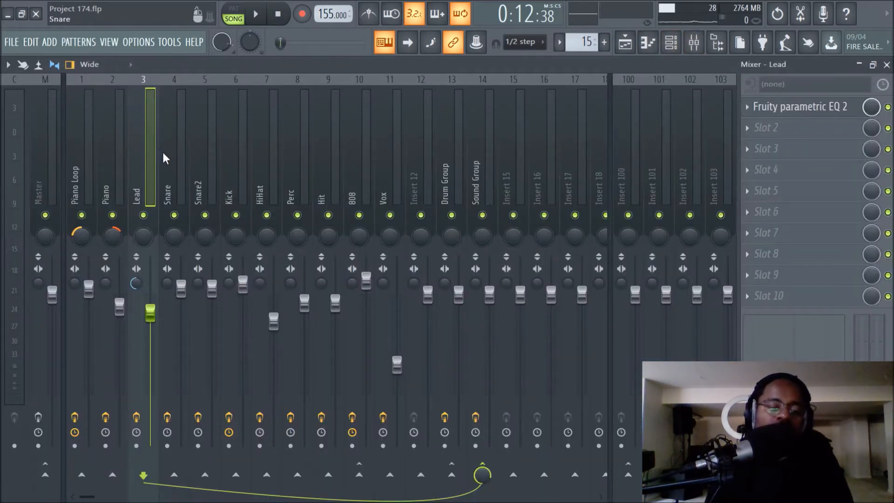
{"action": "left_click", "coordinate": [624, 42]}
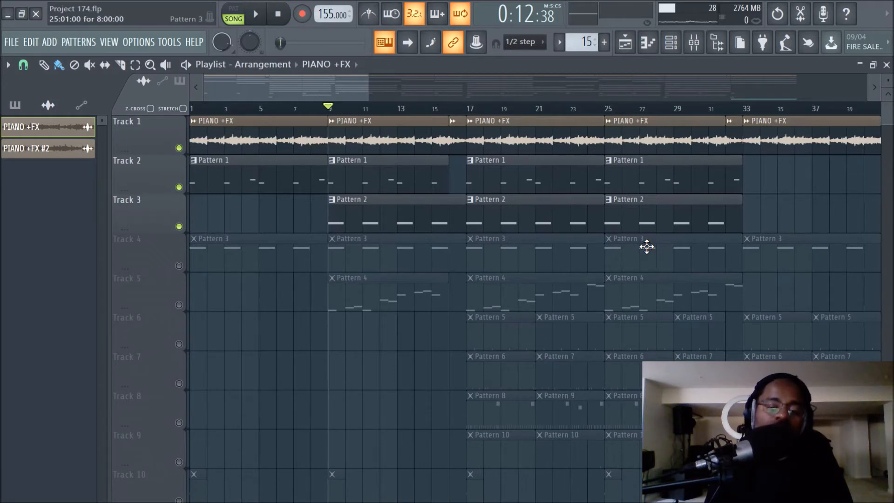
{"action": "left_click", "coordinate": [255, 14]}
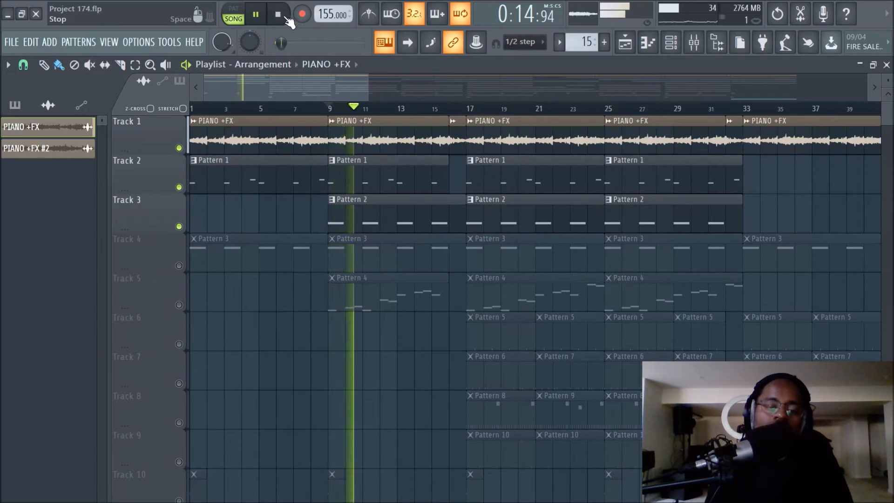
{"action": "left_click", "coordinate": [278, 15]}
Look over the mixer once more and replay the three unmuted playlist tracks from bar 9
{"action": "left_click", "coordinate": [698, 46]}
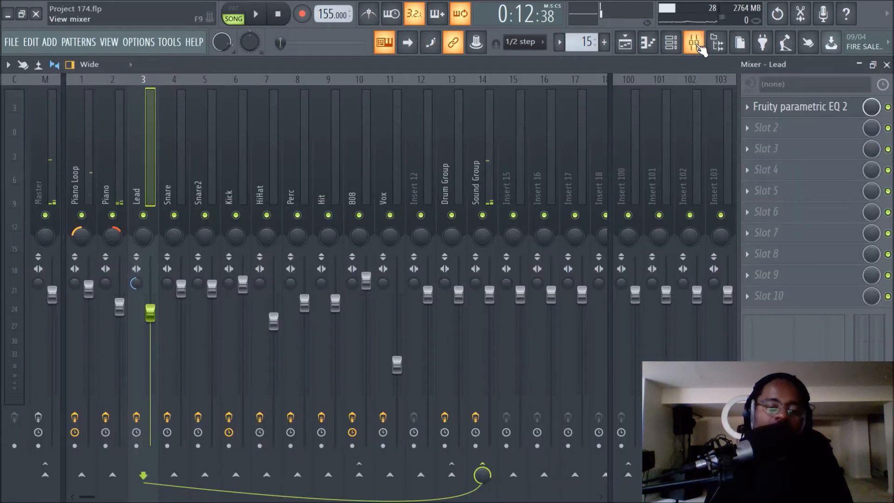
{"action": "left_click", "coordinate": [624, 42]}
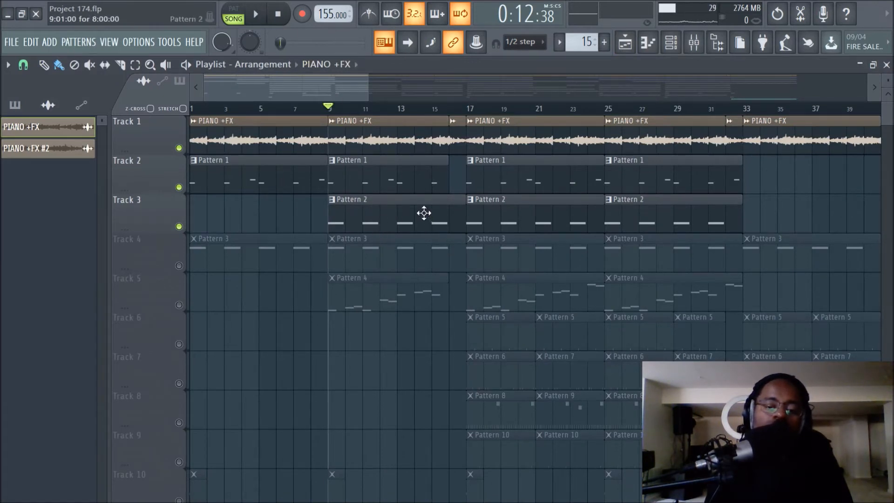
{"action": "left_click", "coordinate": [256, 15]}
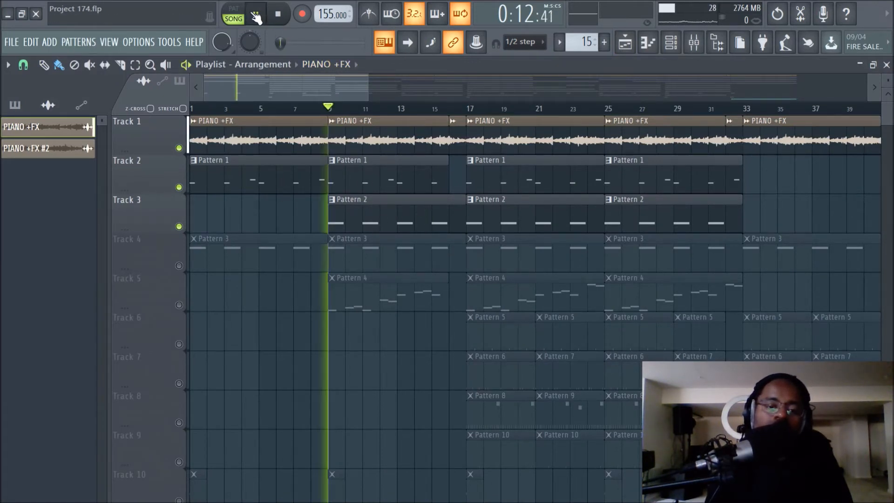
{"action": "left_click", "coordinate": [284, 17]}
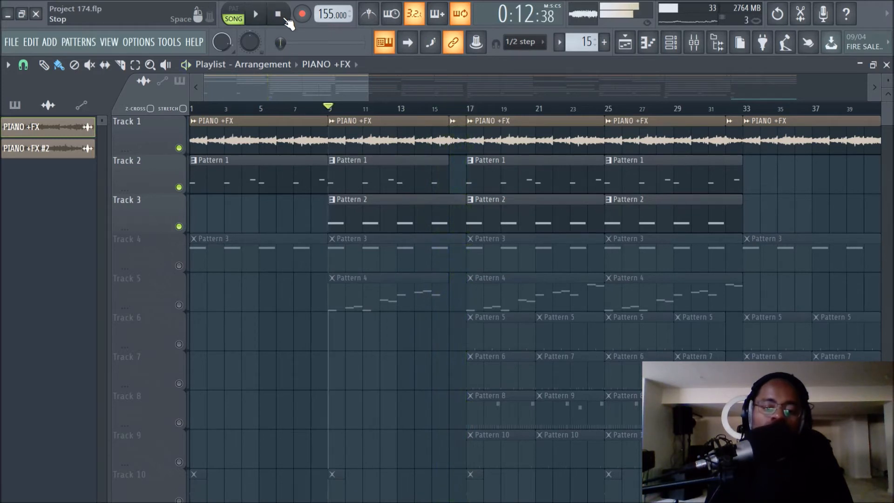
Set the song position to bar 17, unmute Track 4 and play Tracks 1 to 4 from there
{"action": "left_click", "coordinate": [473, 110]}
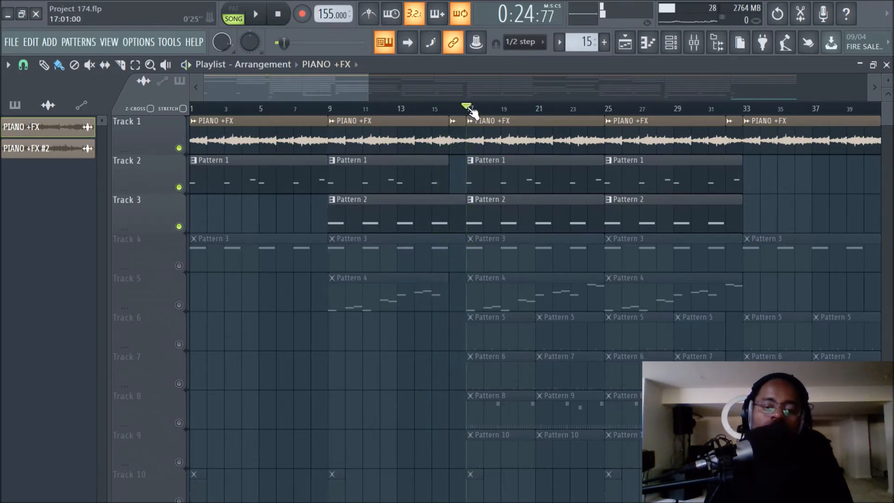
{"action": "left_click", "coordinate": [179, 265]}
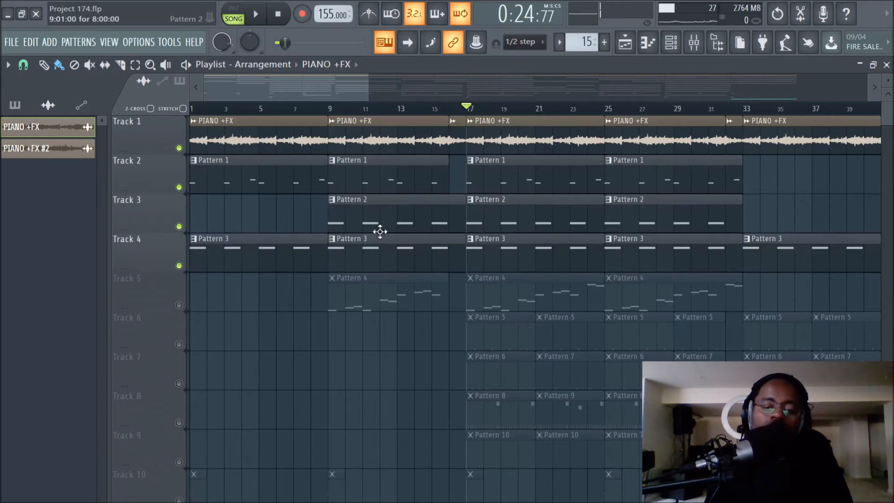
{"action": "left_click", "coordinate": [694, 42]}
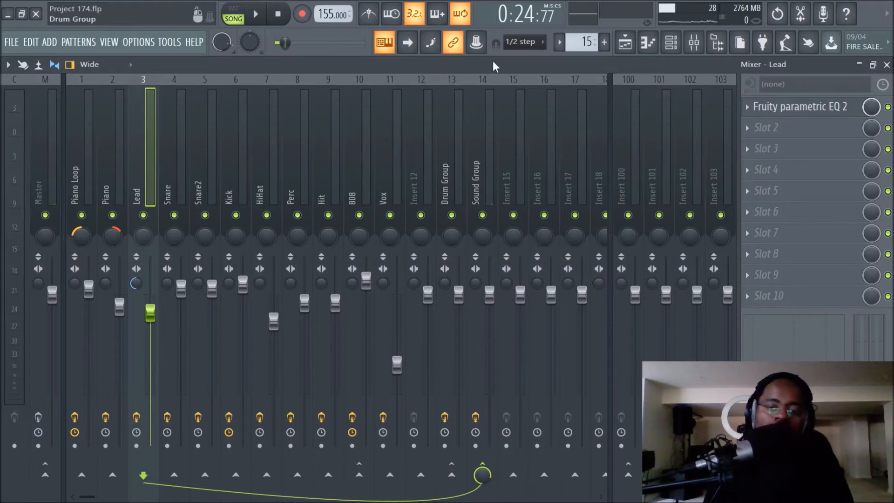
{"action": "left_click", "coordinate": [626, 43]}
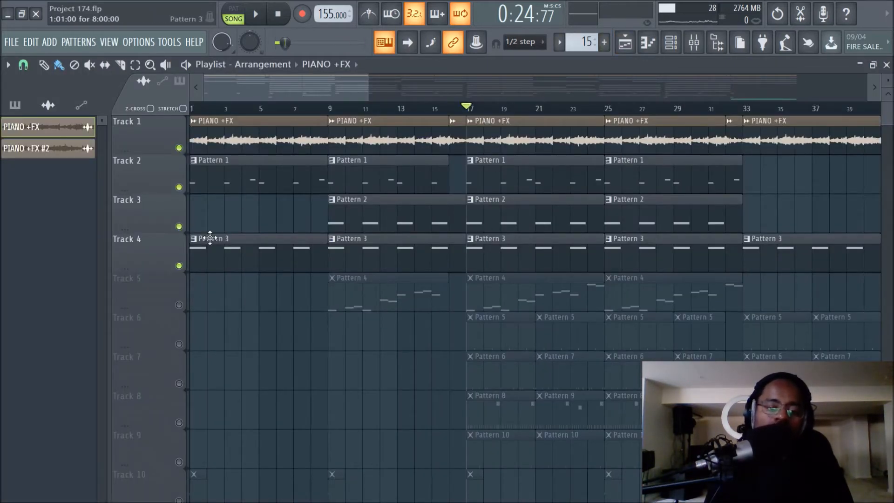
{"action": "left_click", "coordinate": [255, 14]}
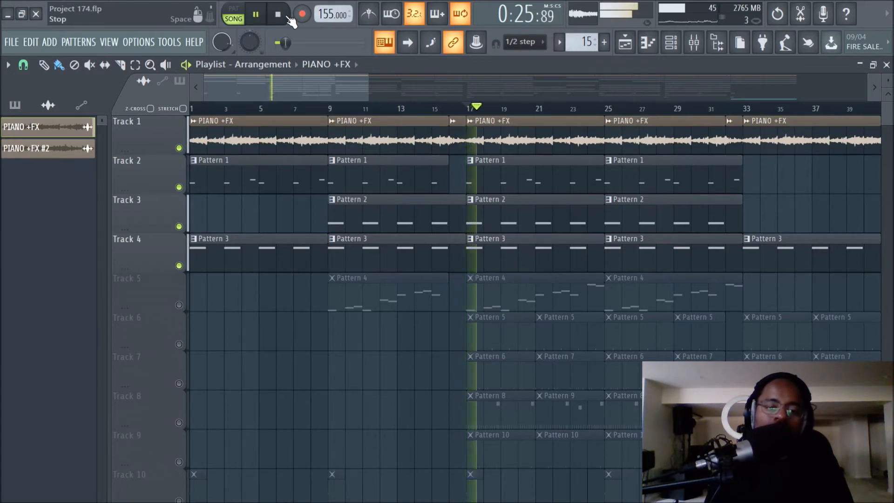
{"action": "left_click", "coordinate": [277, 14]}
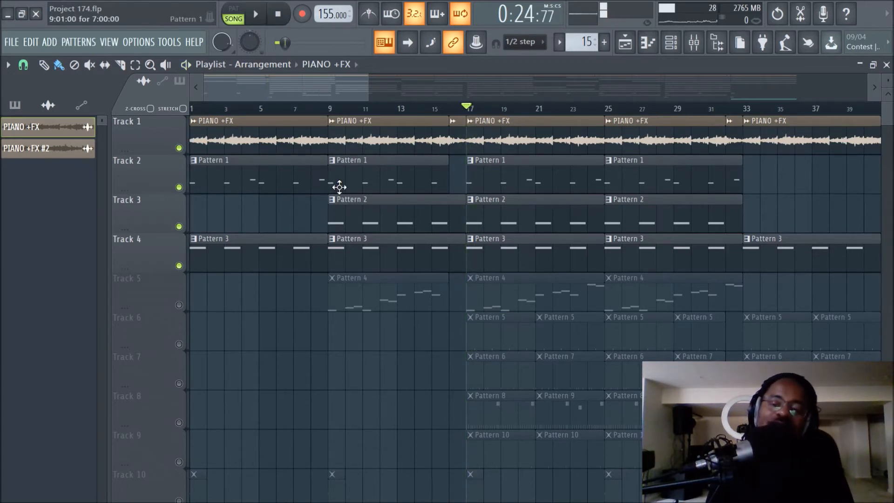
{"action": "scroll", "coordinate": [393, 119], "scroll_direction": "down", "scroll_amount": 3}
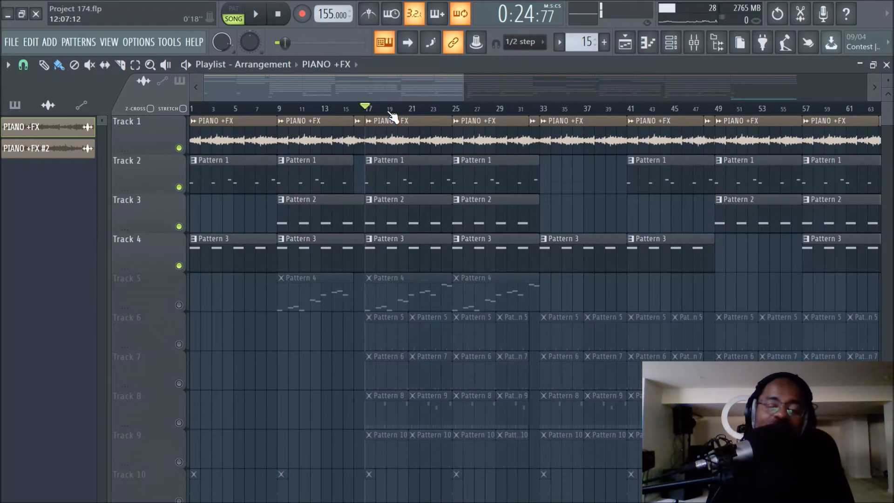
Replay Tracks 1 to 4 from bar 17 and stop playback about nine bars in
{"action": "scroll", "coordinate": [391, 116], "scroll_direction": "down", "scroll_amount": 2}
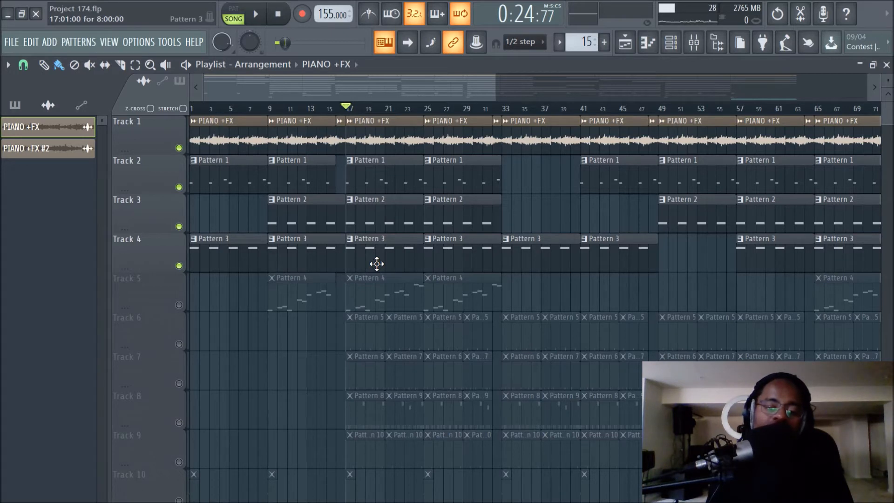
{"action": "left_click", "coordinate": [257, 19]}
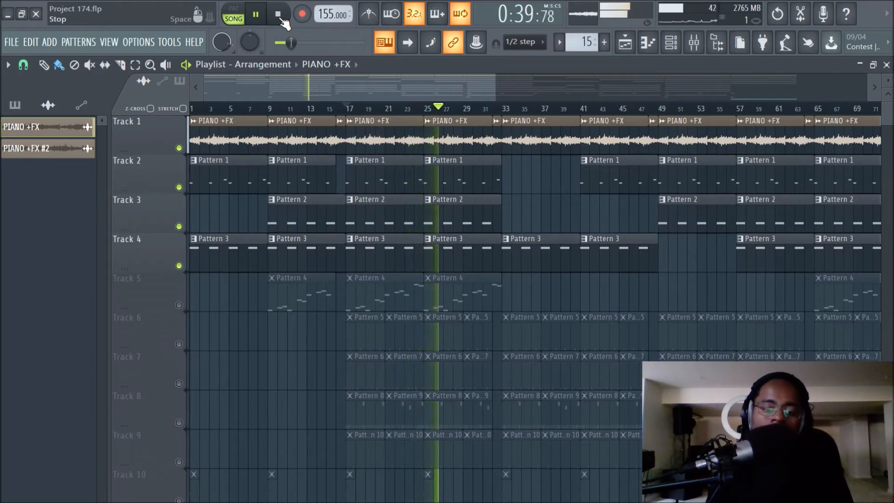
{"action": "left_click", "coordinate": [280, 18]}
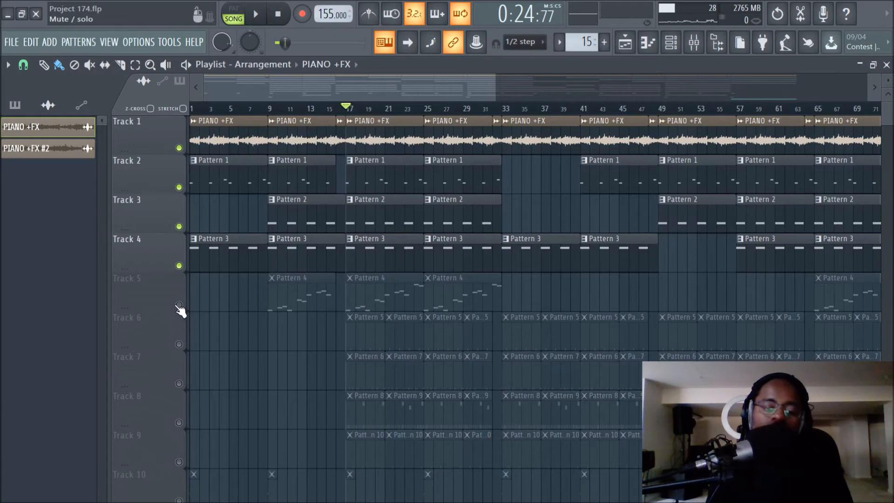
Unmute Track 5, select Pattern 4 and check its Kontakt 5 instrument in the mixer and channel rack
{"action": "left_click", "coordinate": [179, 305]}
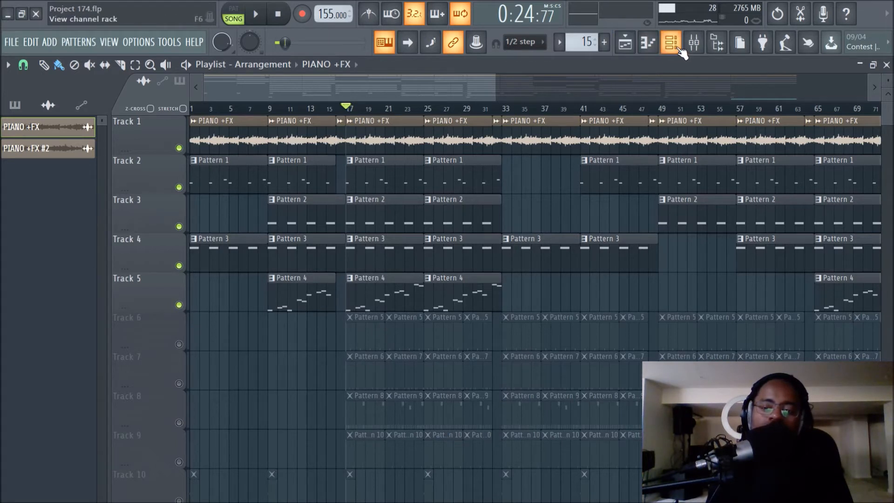
{"action": "left_click", "coordinate": [378, 293]}
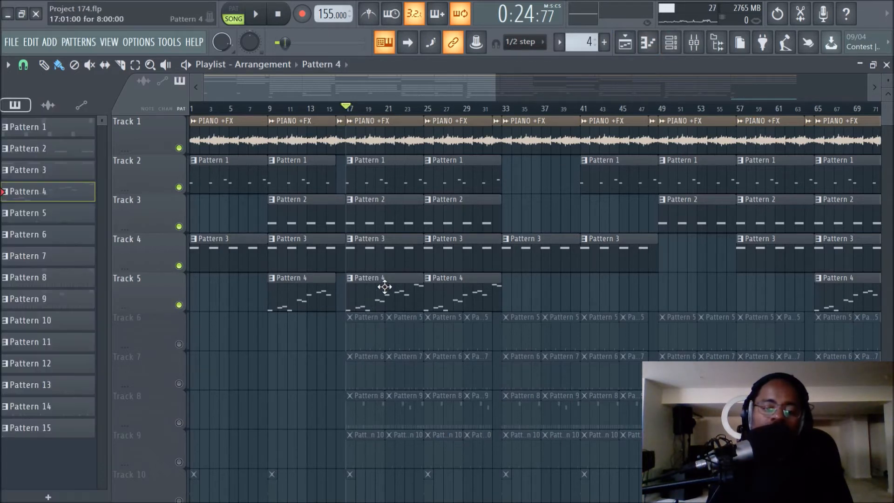
{"action": "left_click", "coordinate": [694, 49]}
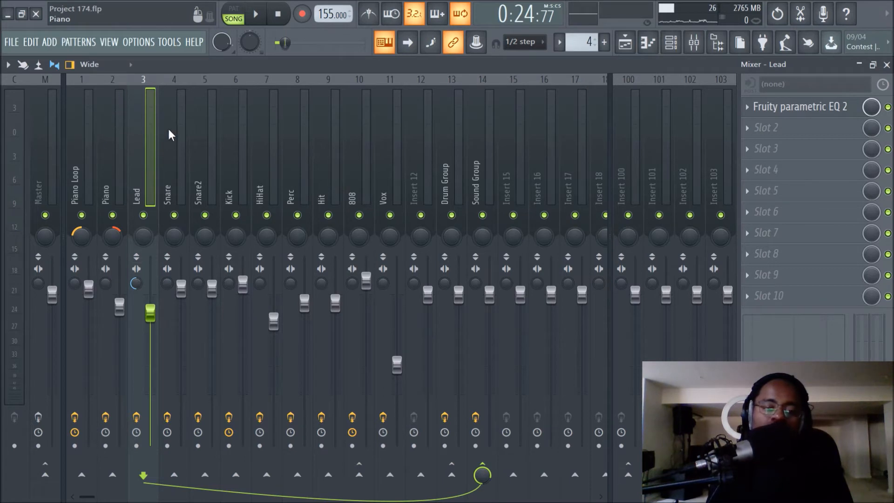
{"action": "left_click", "coordinate": [670, 42]}
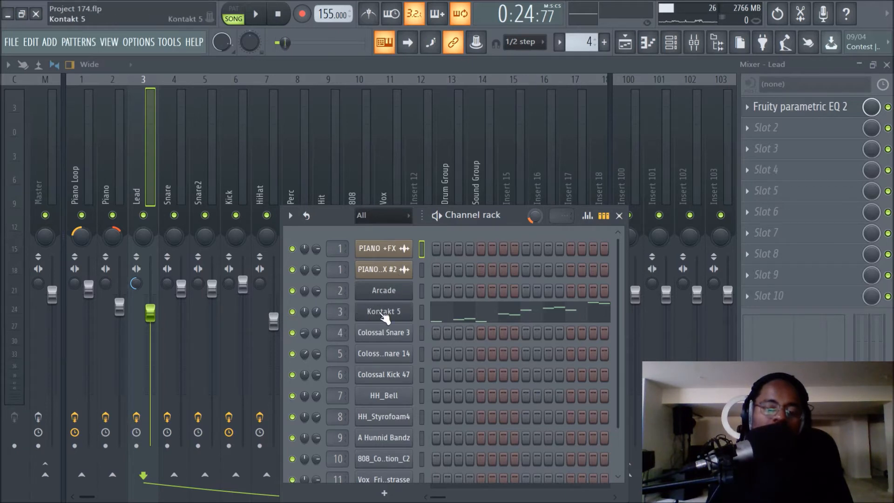
{"action": "left_click", "coordinate": [625, 43]}
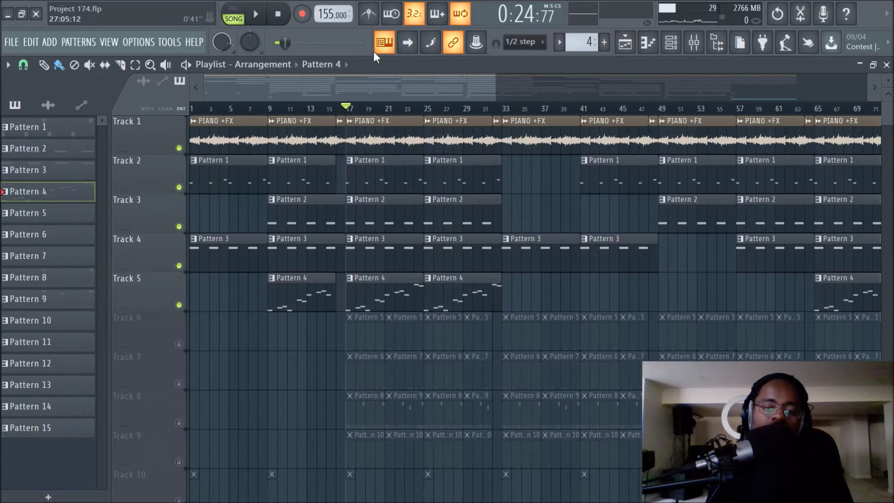
Play Tracks 1 to 5 from bar 17, stop playback and save the project
{"action": "left_click", "coordinate": [264, 17]}
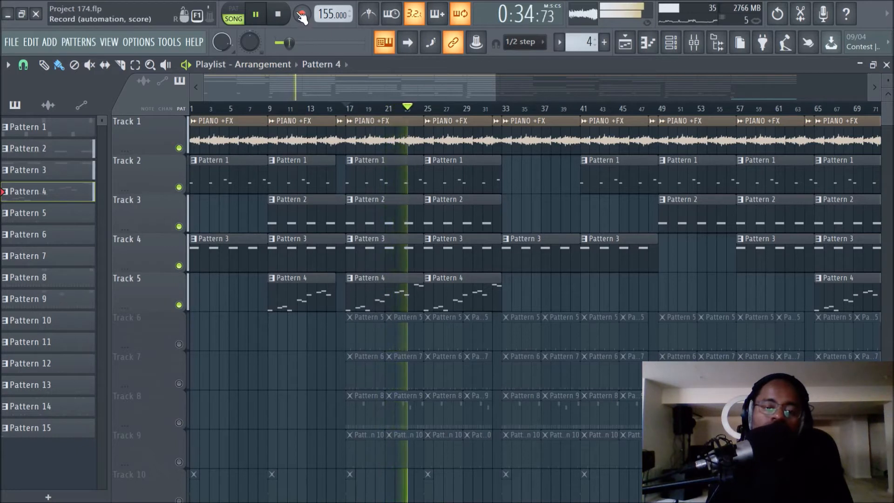
{"action": "left_click", "coordinate": [285, 15]}
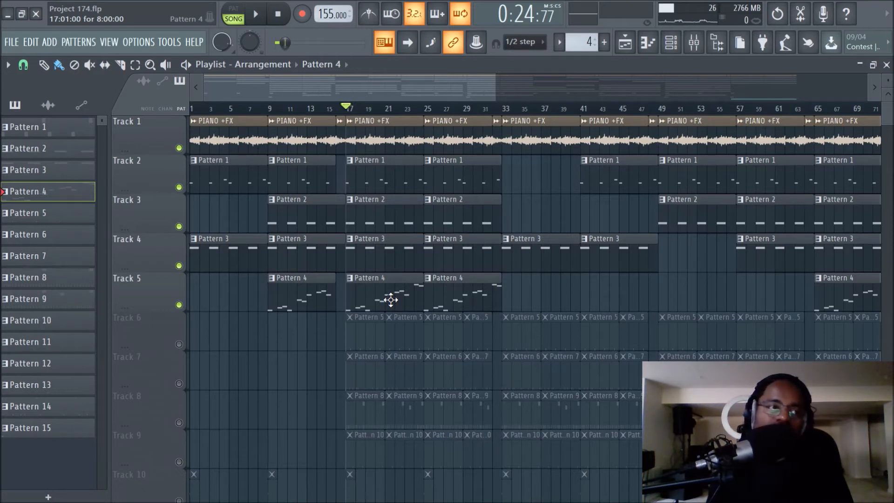
{"action": "key", "text": "ctrl+s"}
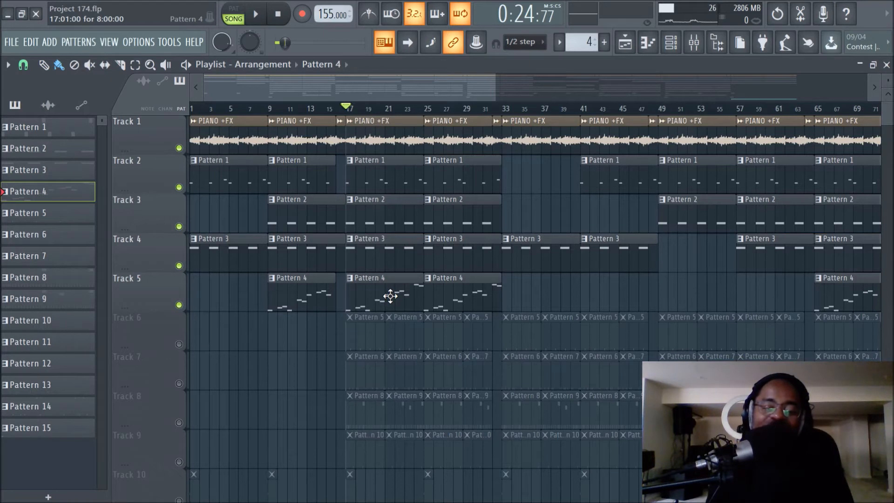
Open Pattern 4 in the piano roll to show the whole eight-bar Kontakt 5 melody
{"action": "scroll", "coordinate": [404, 110], "scroll_direction": "up", "scroll_amount": 2}
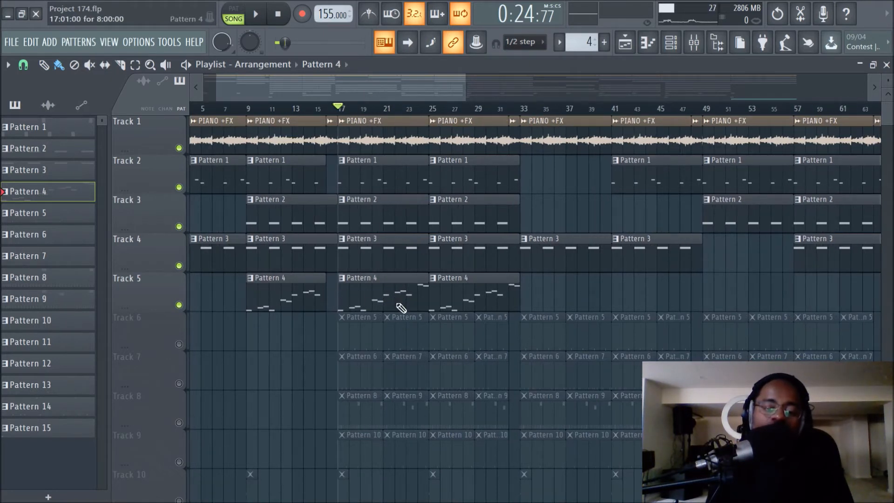
{"action": "double_click", "coordinate": [401, 307]}
{"action": "left_click_drag", "start_coordinate": [446, 83], "coordinate": [175, 103]}
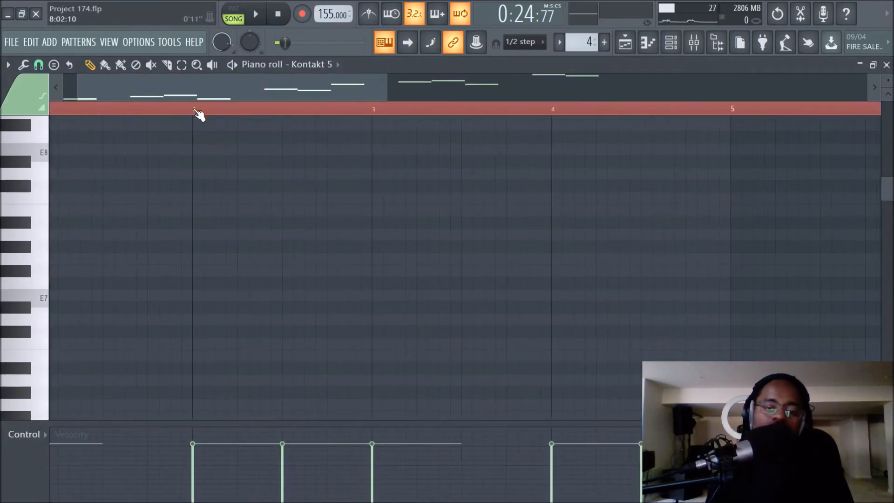
{"action": "scroll", "coordinate": [204, 111], "scroll_direction": "down", "scroll_amount": 4}
{"action": "scroll", "coordinate": [404, 151], "scroll_direction": "down", "scroll_amount": 5}
{"action": "scroll", "coordinate": [408, 155], "scroll_direction": "up", "scroll_amount": 2}
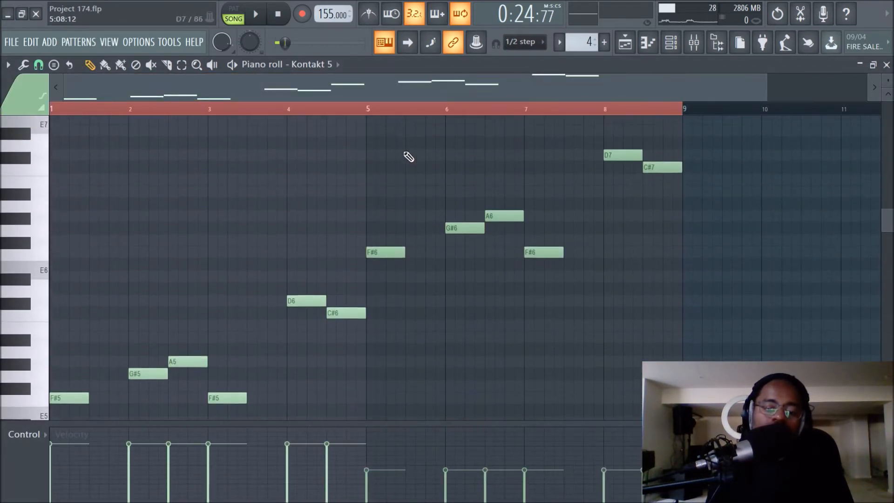
Switch to pattern mode, play the Pattern 4 melody on its own, stop it and review its notes
{"action": "left_click", "coordinate": [235, 14]}
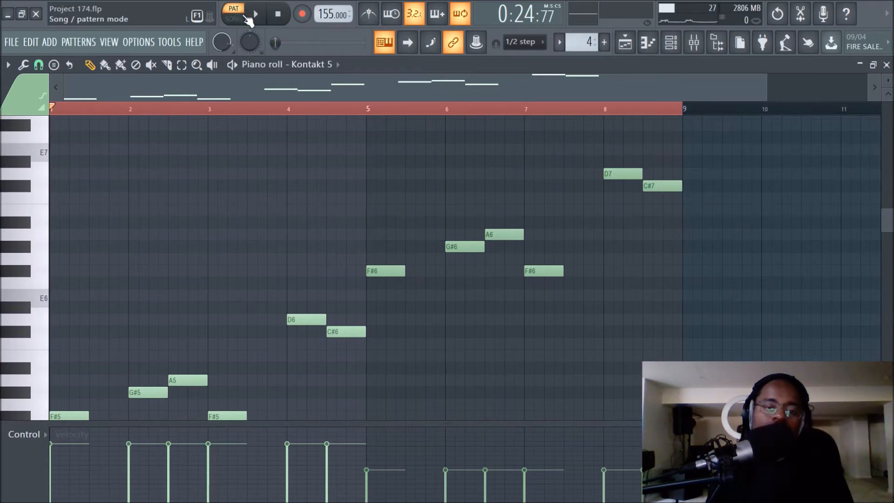
{"action": "left_click", "coordinate": [256, 14]}
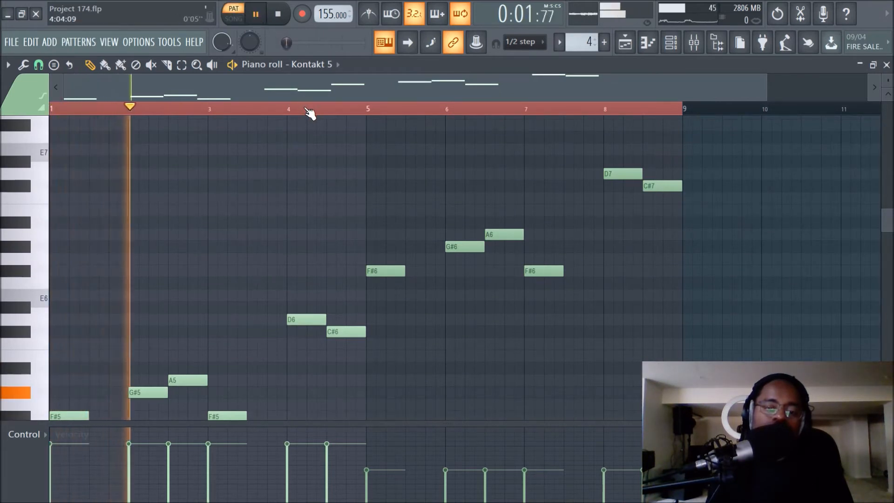
{"action": "scroll", "coordinate": [311, 114], "scroll_direction": "down", "scroll_amount": 1}
{"action": "scroll", "coordinate": [342, 187], "scroll_direction": "down", "scroll_amount": 2}
{"action": "scroll", "coordinate": [473, 294], "scroll_direction": "up", "scroll_amount": 1}
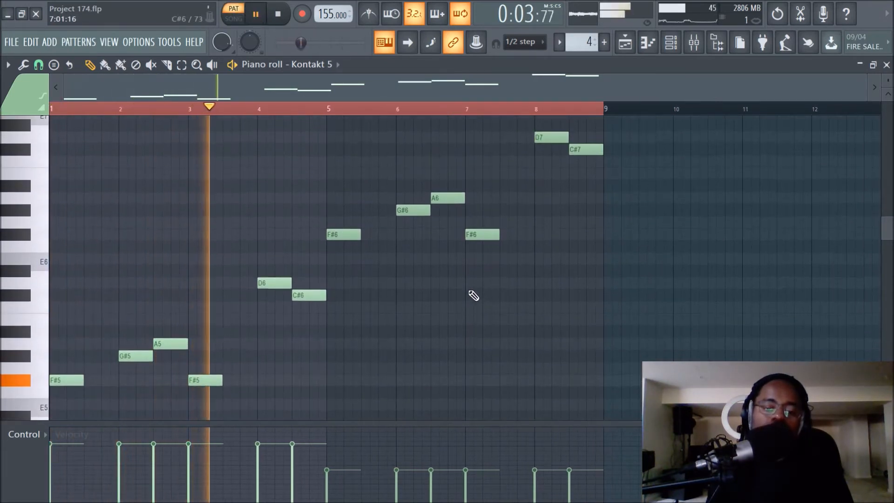
{"action": "scroll", "coordinate": [505, 342], "scroll_direction": "up", "scroll_amount": 1}
{"action": "scroll", "coordinate": [517, 351], "scroll_direction": "up", "scroll_amount": 1}
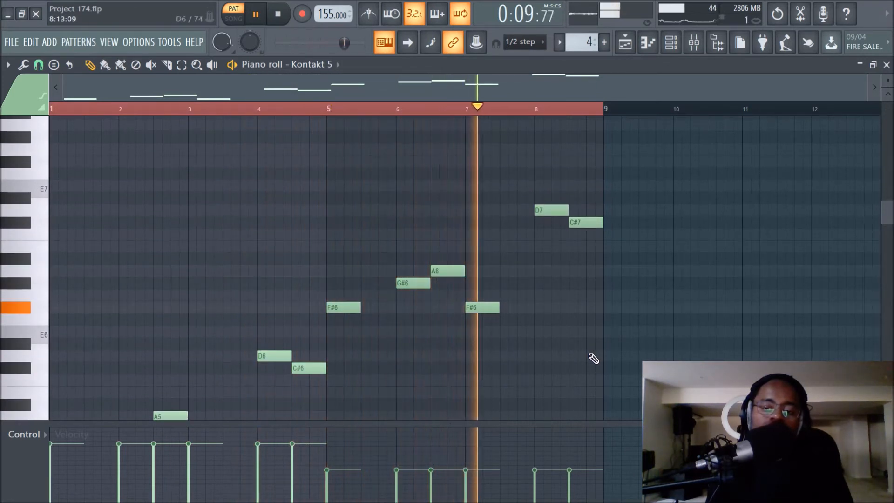
{"action": "scroll", "coordinate": [593, 357], "scroll_direction": "down", "scroll_amount": 2}
{"action": "scroll", "coordinate": [593, 356], "scroll_direction": "up", "scroll_amount": 2}
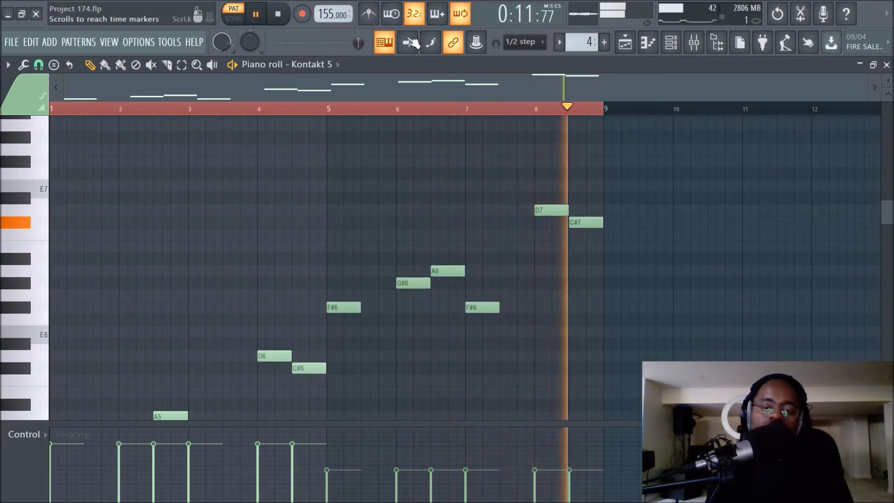
{"action": "key", "text": "space"}
{"action": "scroll", "coordinate": [342, 247], "scroll_direction": "down", "scroll_amount": 4}
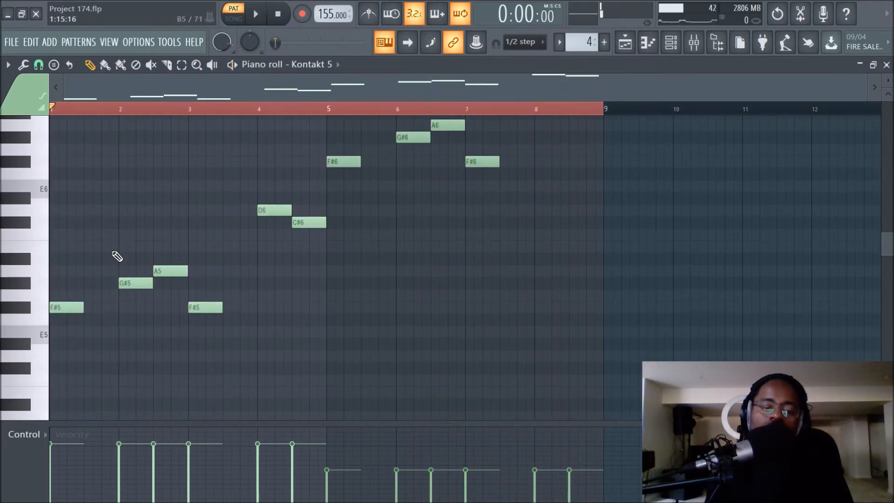
{"action": "scroll", "coordinate": [325, 295], "scroll_direction": "down", "scroll_amount": 2}
{"action": "scroll", "coordinate": [354, 296], "scroll_direction": "up", "scroll_amount": 5}
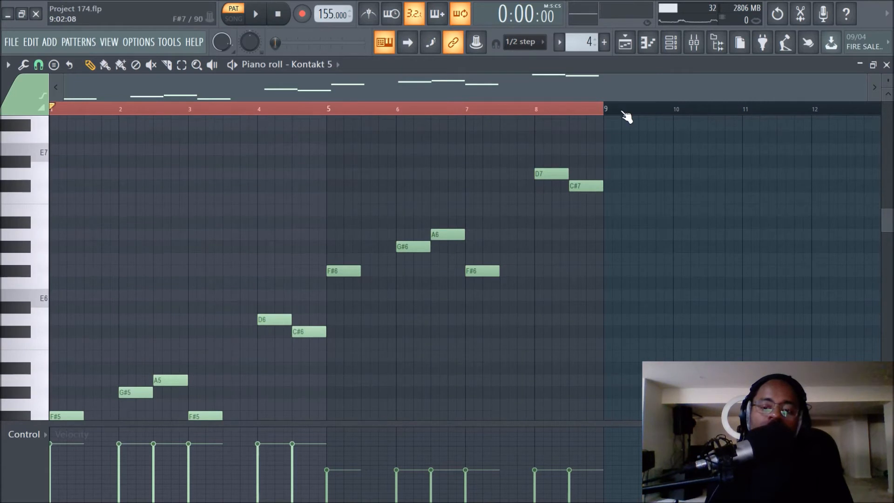
Return to the playlist, switch back to song mode and set the song position to bar 17
{"action": "left_click", "coordinate": [625, 43]}
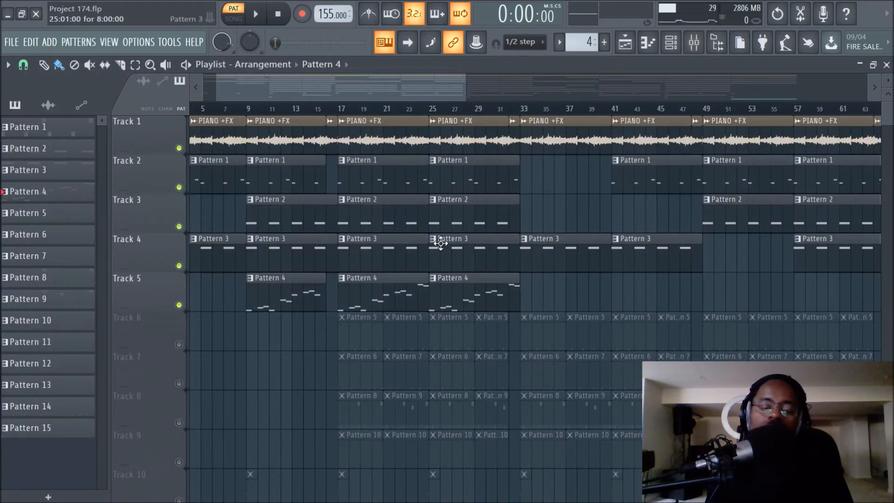
{"action": "left_click", "coordinate": [235, 20]}
{"action": "scroll", "coordinate": [348, 116], "scroll_direction": "down", "scroll_amount": 3}
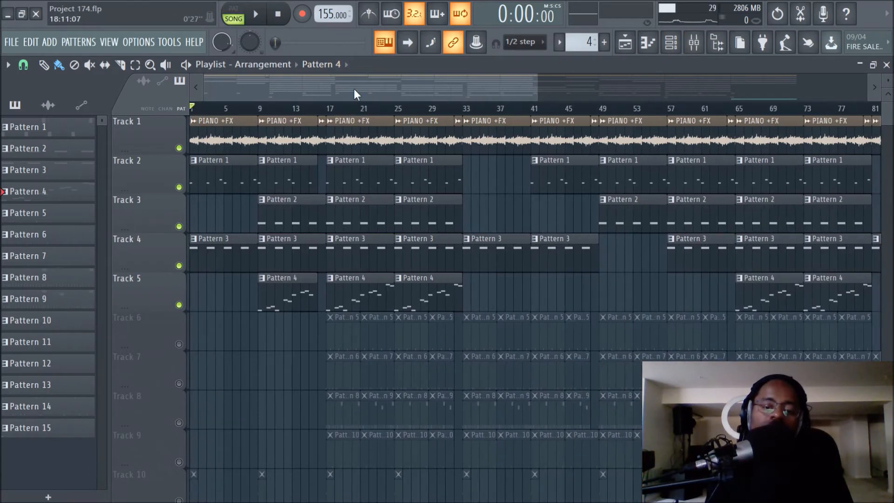
{"action": "left_click", "coordinate": [327, 110]}
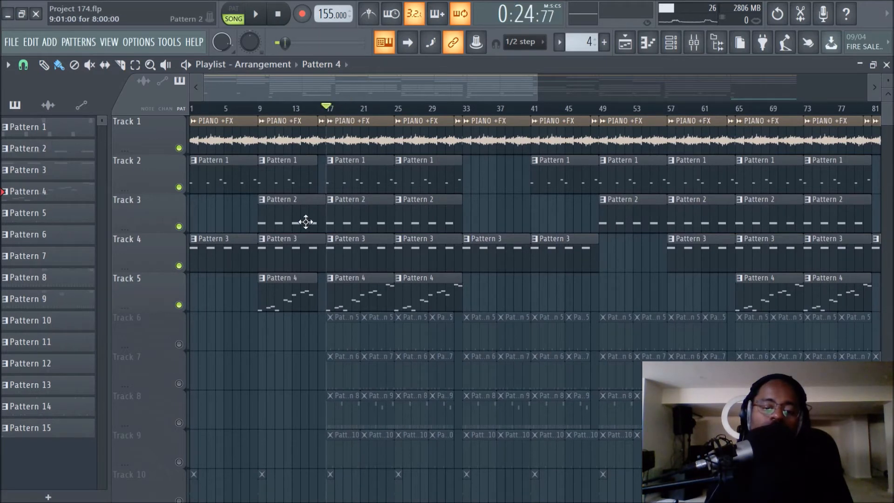
Unmute Track 6 and start playing Tracks 1 to 6 from bar 17
{"action": "scroll", "coordinate": [349, 113], "scroll_direction": "up", "scroll_amount": 4}
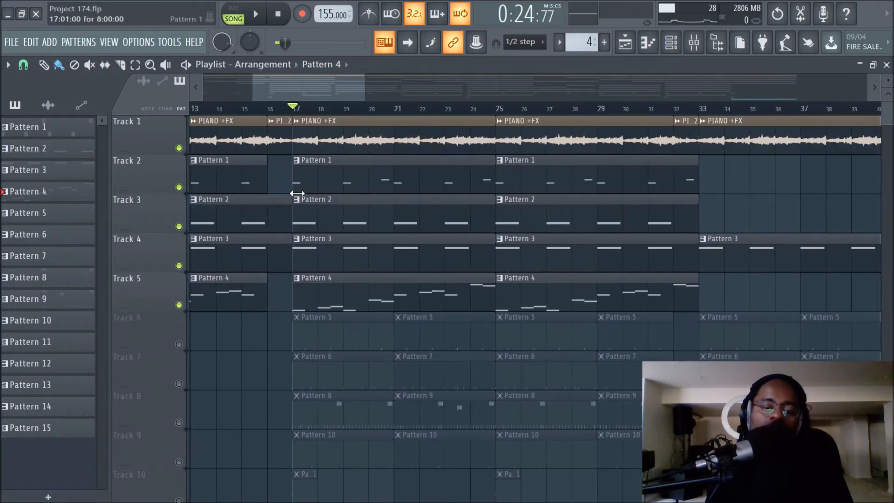
{"action": "scroll", "coordinate": [275, 309], "scroll_direction": "down", "scroll_amount": 2}
{"action": "left_click", "coordinate": [179, 267]}
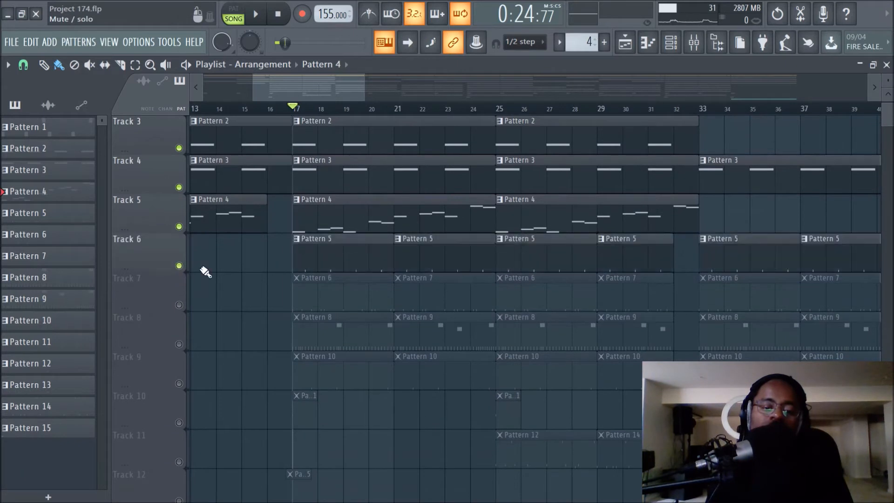
{"action": "scroll", "coordinate": [522, 307], "scroll_direction": "up", "scroll_amount": 2}
{"action": "left_click", "coordinate": [258, 14]}
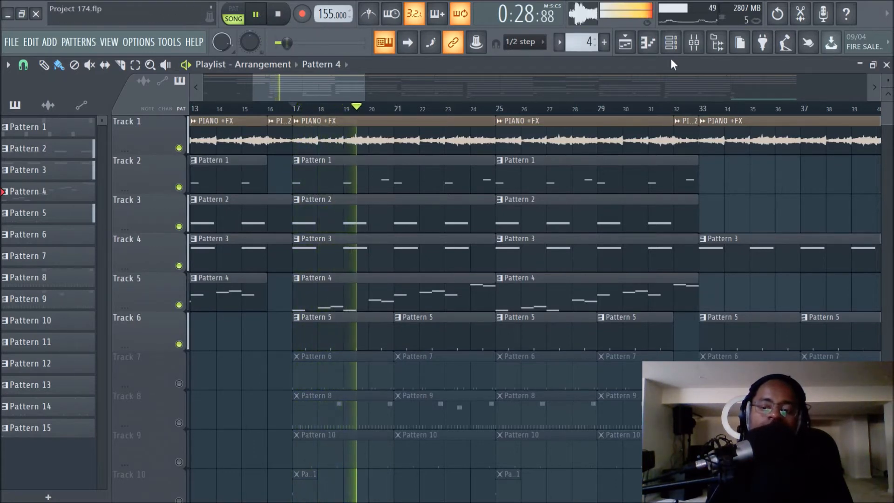
Inspect the Snare and Snare2 mixer tracks and their effects while the song plays
{"action": "left_click", "coordinate": [700, 46]}
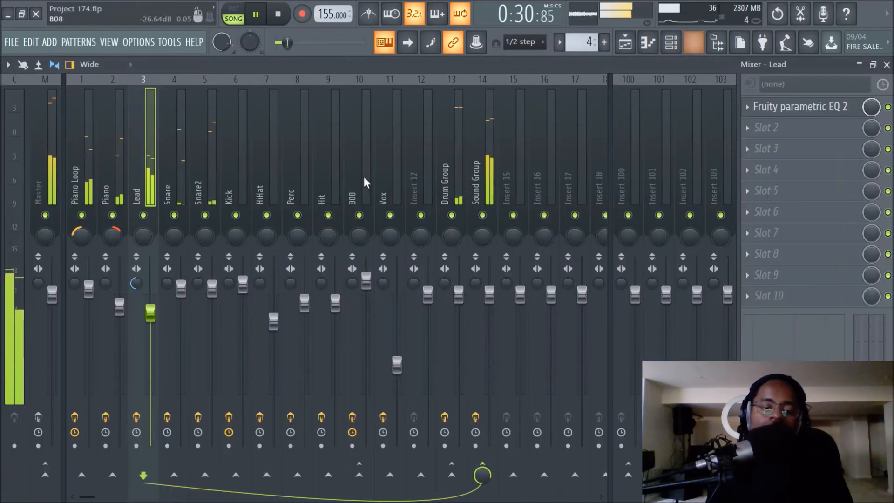
{"action": "left_click", "coordinate": [202, 152]}
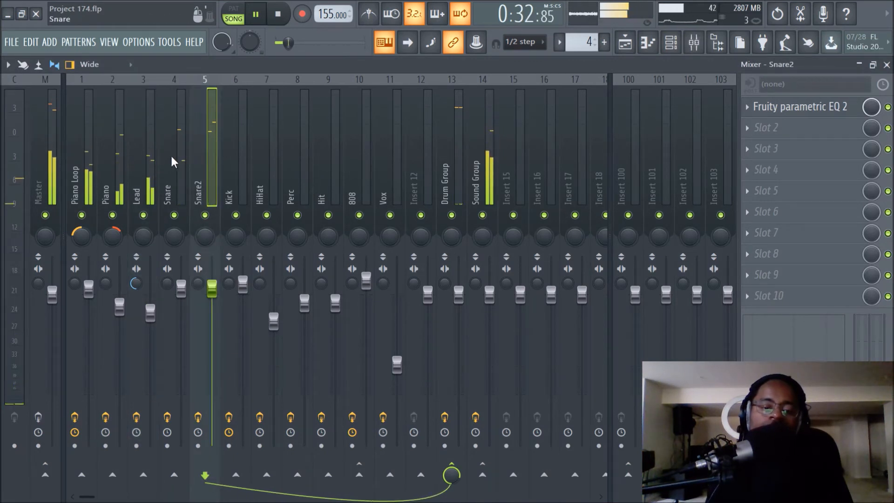
{"action": "left_click", "coordinate": [169, 154]}
{"action": "left_click", "coordinate": [201, 158]}
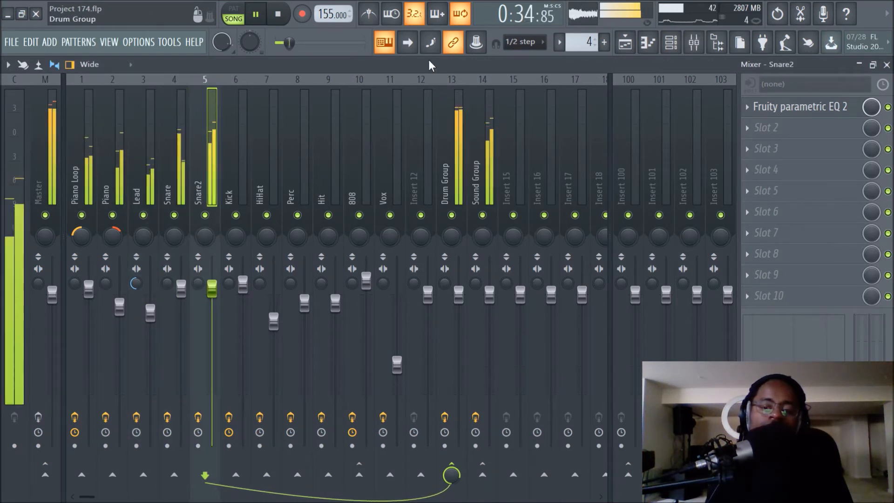
Show Pattern 5's snare steps in the channel rack, then close the rack
{"action": "left_click", "coordinate": [670, 43]}
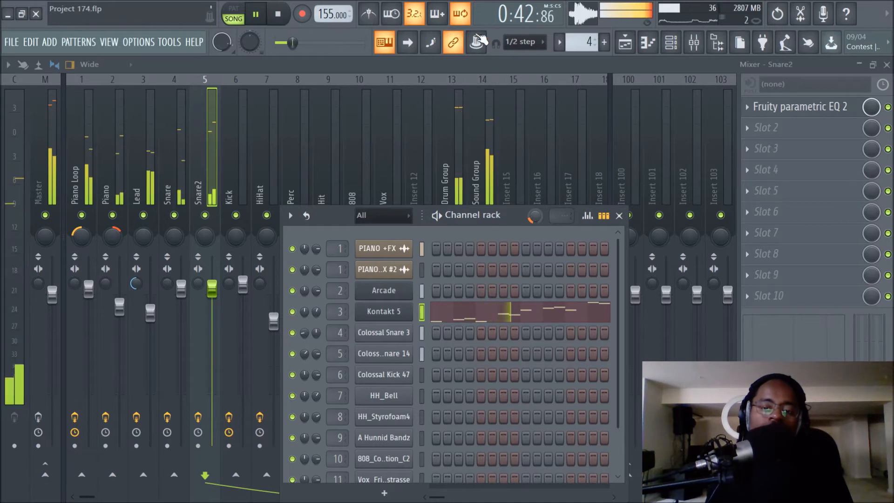
{"action": "scroll", "coordinate": [587, 42], "scroll_direction": "up", "scroll_amount": 1}
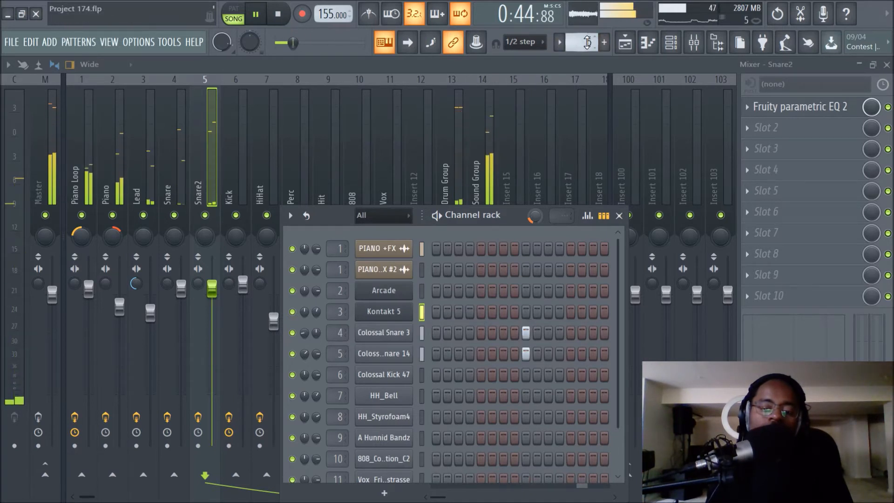
{"action": "left_click", "coordinate": [618, 215]}
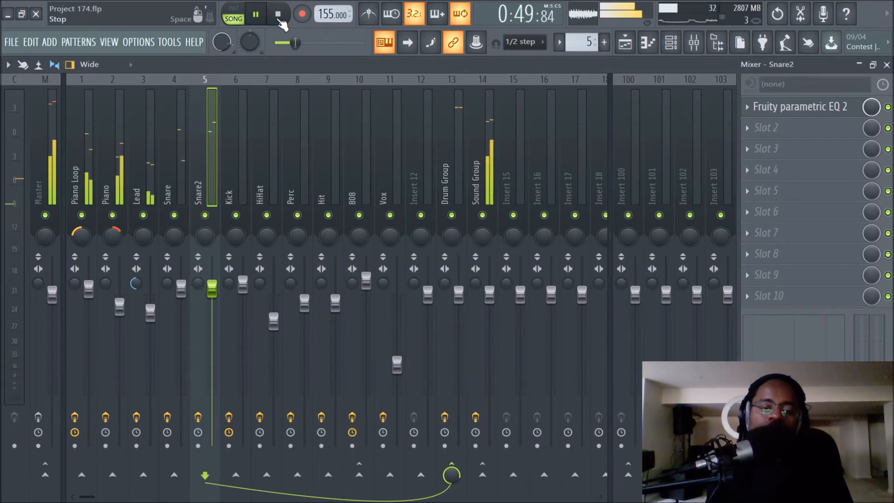
Stop playback and examine the Snare and Snare2 mixer tracks again
{"action": "left_click", "coordinate": [281, 21]}
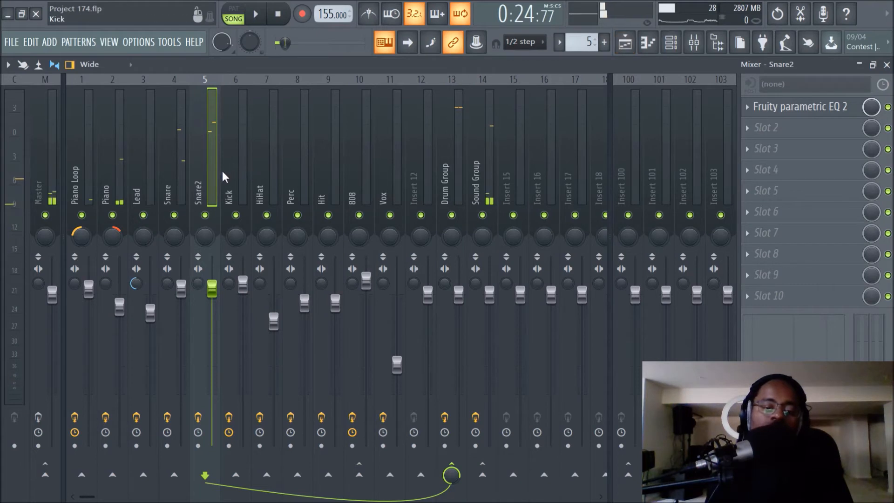
{"action": "left_click", "coordinate": [167, 173]}
{"action": "left_click", "coordinate": [197, 174]}
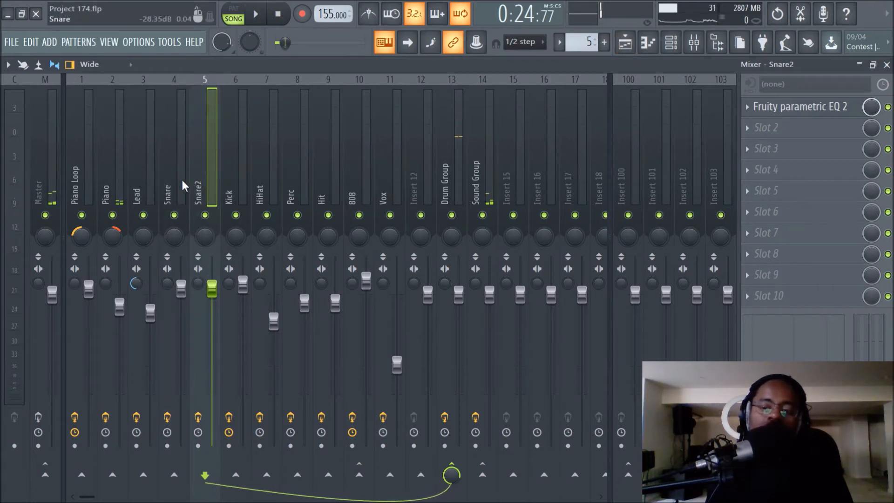
Inspect the channel settings of Colossal Snare 3 and Colossal Snare 14, including their time shift, and close both windows
{"action": "left_click", "coordinate": [169, 170]}
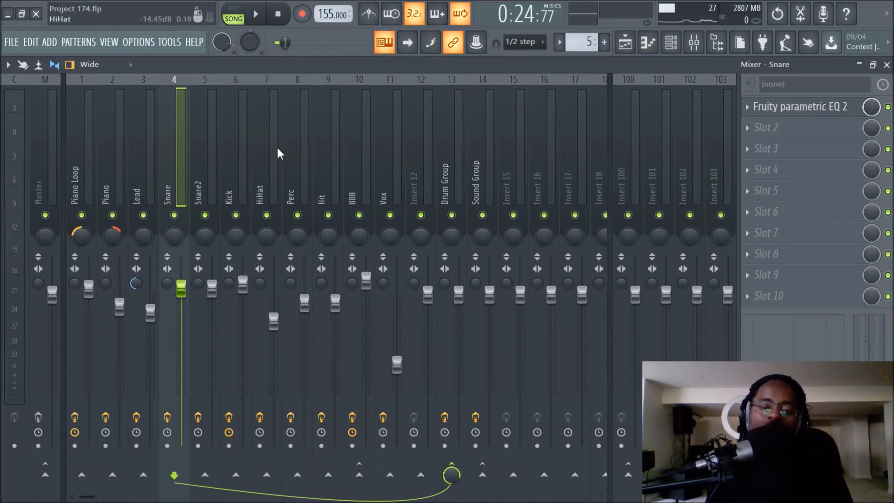
{"action": "left_click", "coordinate": [629, 52]}
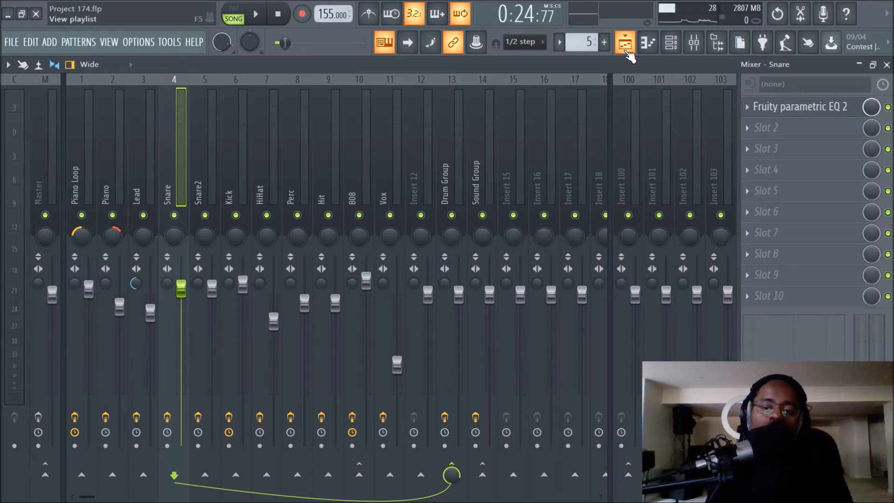
{"action": "left_click", "coordinate": [715, 43]}
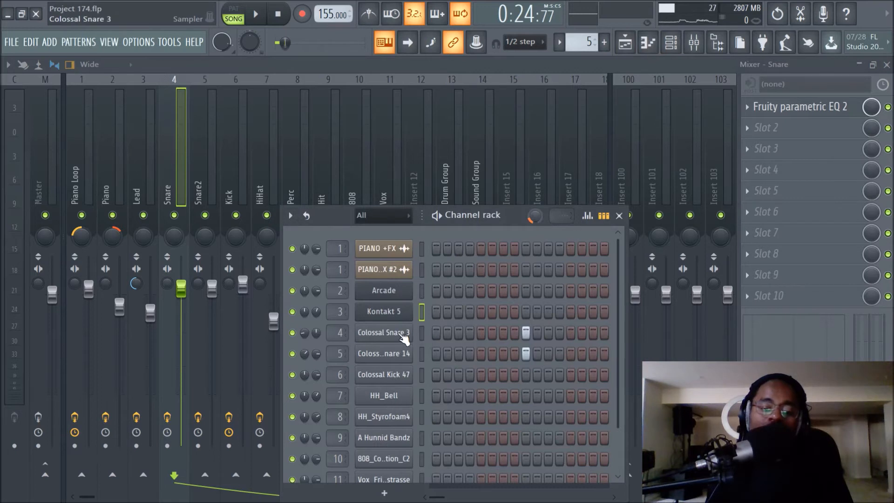
{"action": "left_click", "coordinate": [403, 336]}
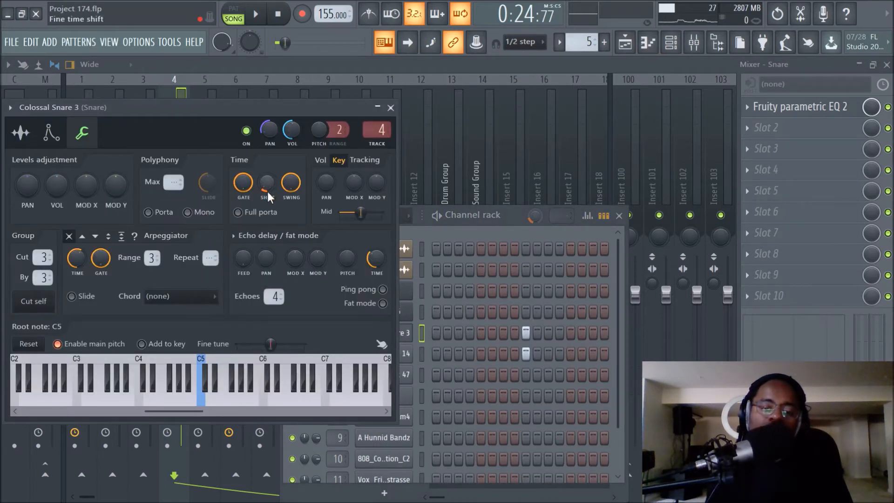
{"action": "left_click", "coordinate": [390, 108]}
{"action": "left_click", "coordinate": [390, 354]}
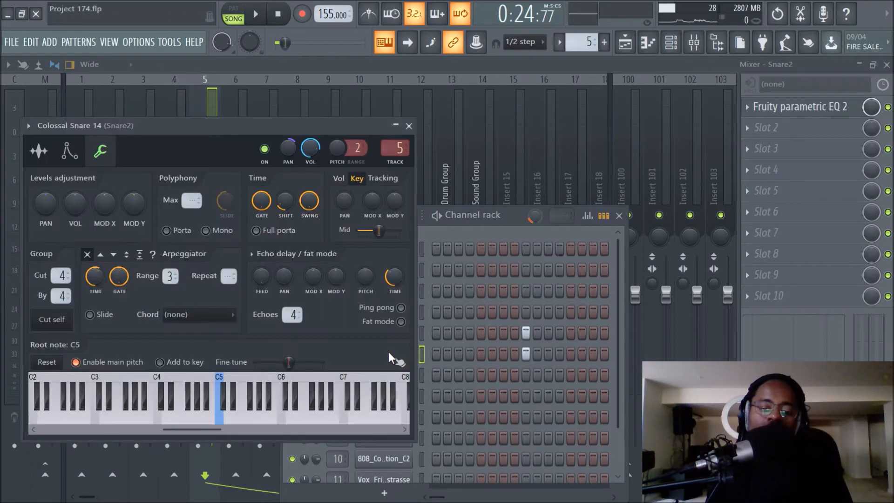
{"action": "left_click", "coordinate": [409, 126]}
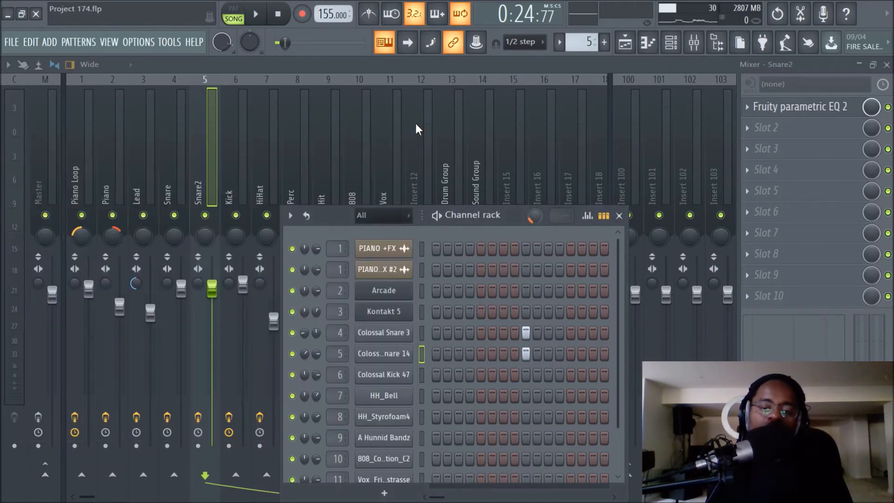
Close the channel rack and compare the Snare and Snare2 mixer tracks
{"action": "left_click", "coordinate": [625, 44]}
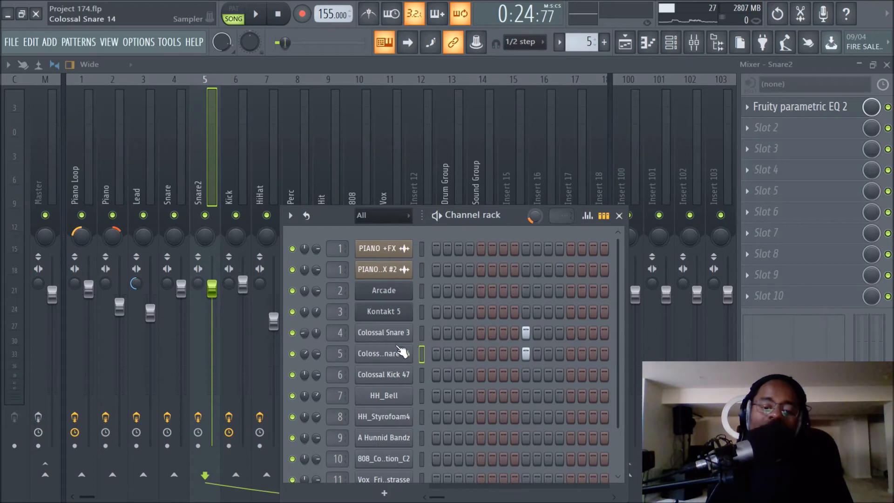
{"action": "key", "text": "F6"}
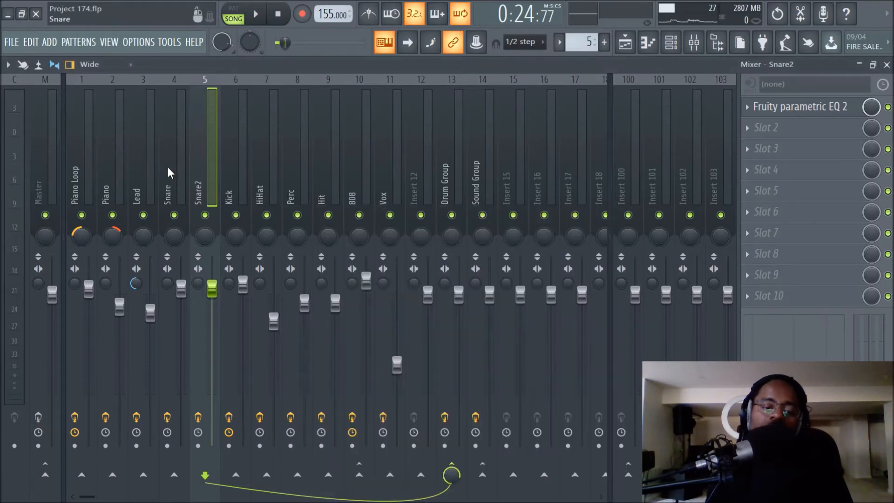
{"action": "left_click", "coordinate": [170, 165]}
{"action": "left_click", "coordinate": [196, 160]}
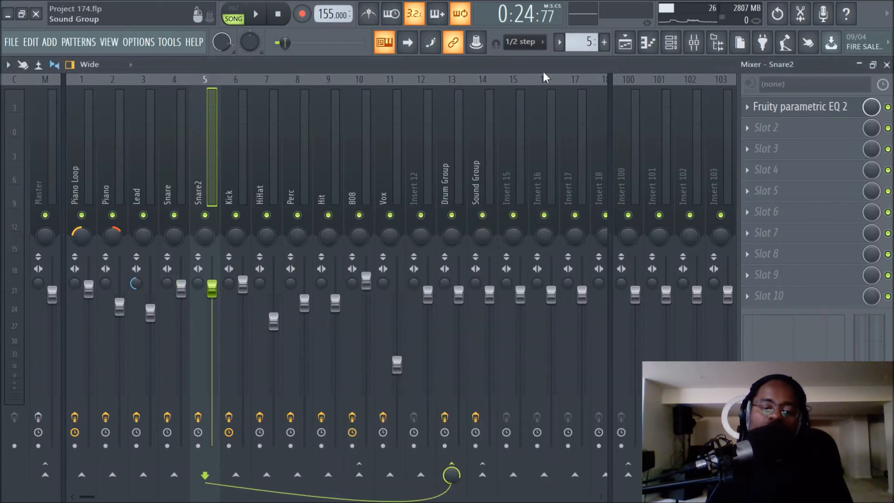
Unmute Track 7 in the playlist, play the song from bar 17, and stop playback
{"action": "left_click", "coordinate": [633, 45]}
{"action": "scroll", "coordinate": [238, 359], "scroll_direction": "down", "scroll_amount": 1}
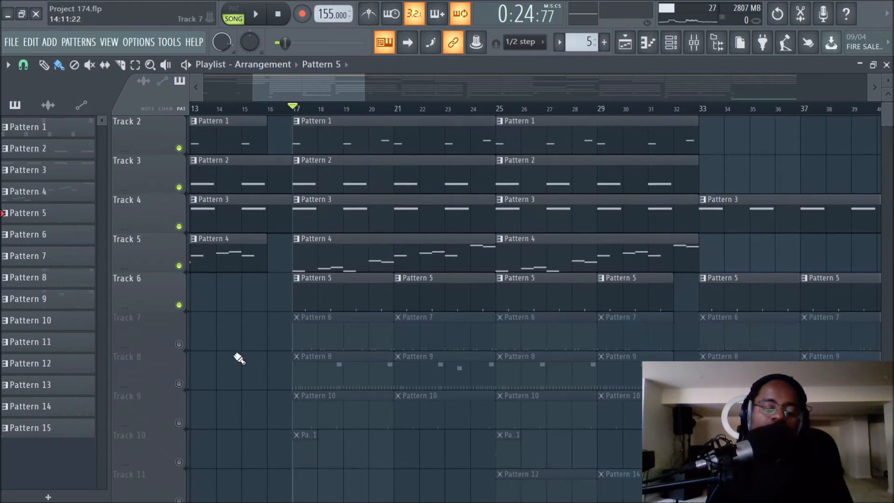
{"action": "left_click", "coordinate": [179, 344]}
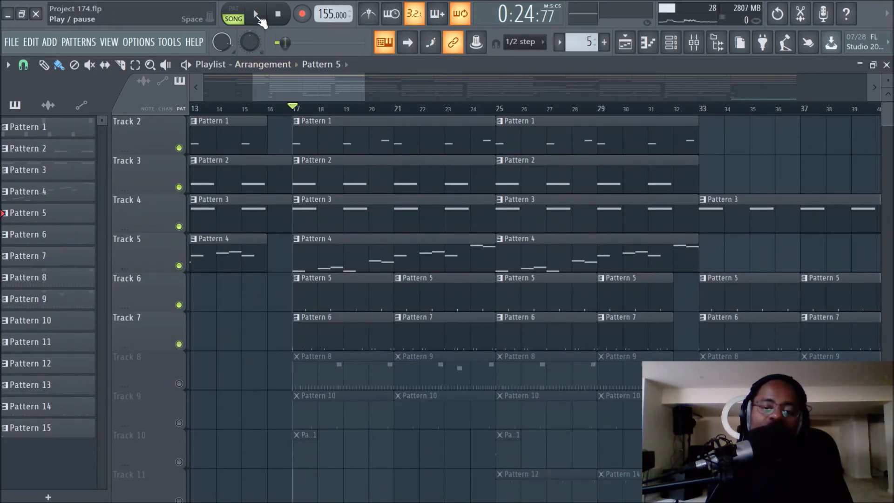
{"action": "left_click", "coordinate": [257, 14]}
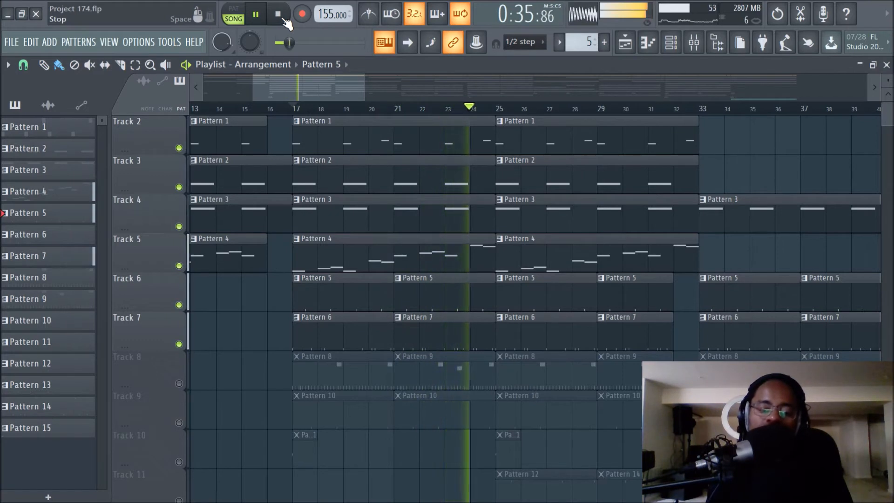
{"action": "left_click", "coordinate": [285, 20]}
Review the kick patterns in the playlist, then inspect the Kick mixer track's effects and its Fruity parametric EQ 2 curve
{"action": "scroll", "coordinate": [539, 280], "scroll_direction": "up", "scroll_amount": 1}
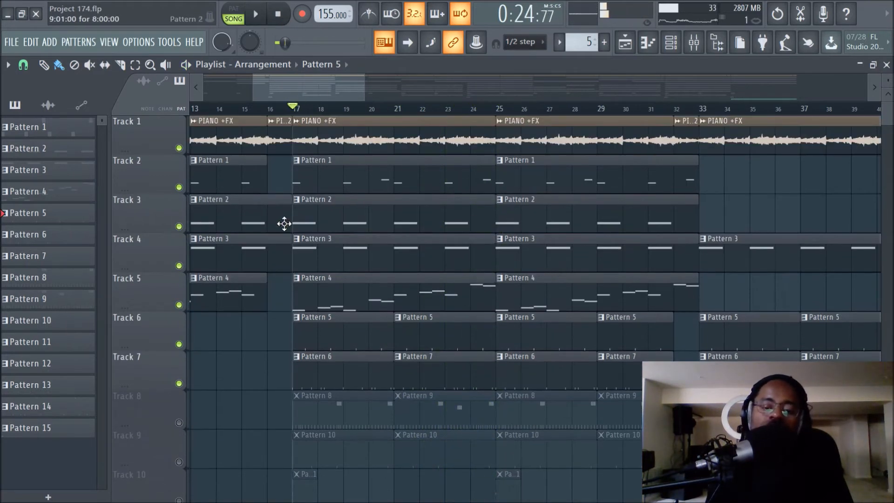
{"action": "scroll", "coordinate": [256, 220], "scroll_direction": "down", "scroll_amount": 2}
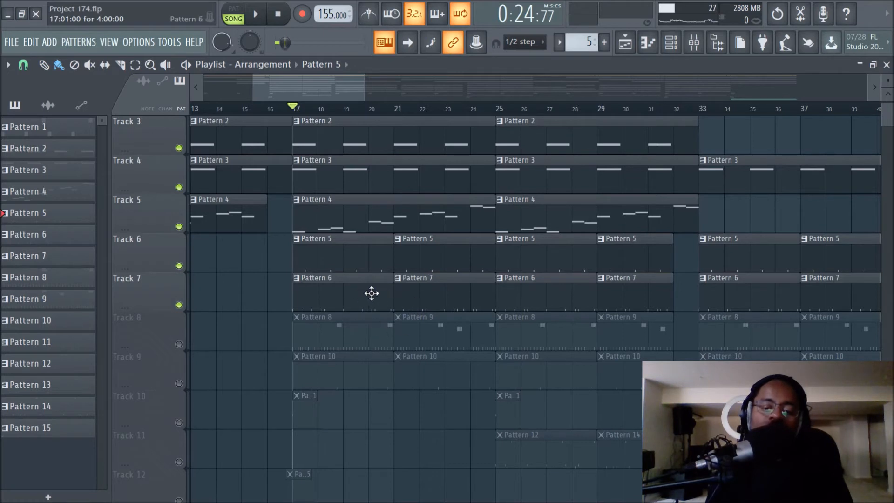
{"action": "scroll", "coordinate": [372, 296], "scroll_direction": "up", "scroll_amount": 2}
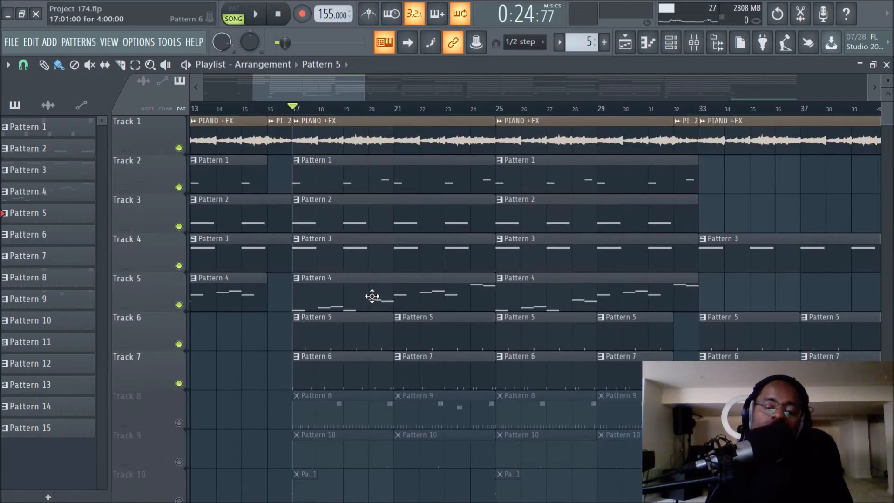
{"action": "scroll", "coordinate": [370, 252], "scroll_direction": "down", "scroll_amount": 1}
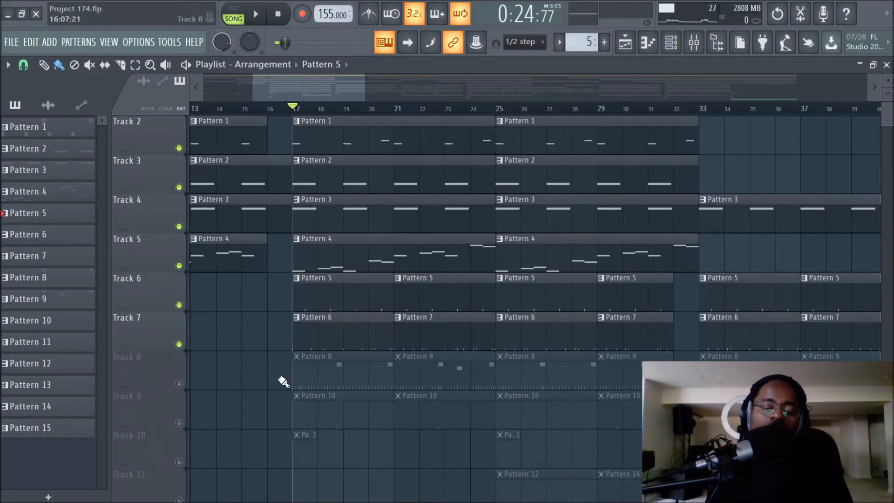
{"action": "left_click", "coordinate": [671, 43]}
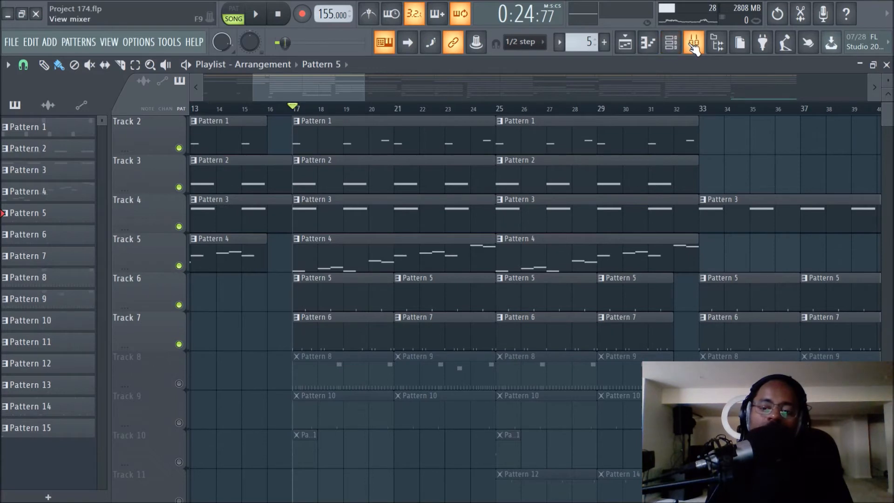
{"action": "left_click", "coordinate": [694, 43]}
{"action": "left_click", "coordinate": [232, 162]}
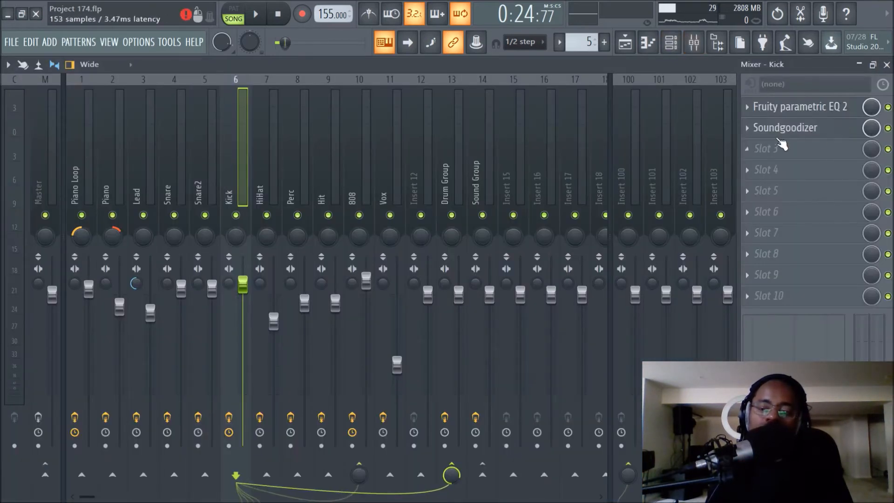
{"action": "left_click", "coordinate": [822, 111]}
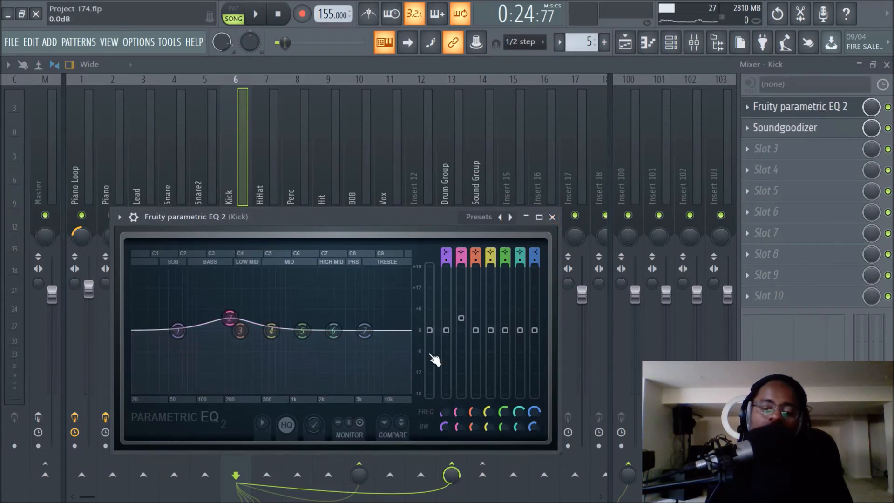
{"action": "left_click", "coordinate": [552, 217]}
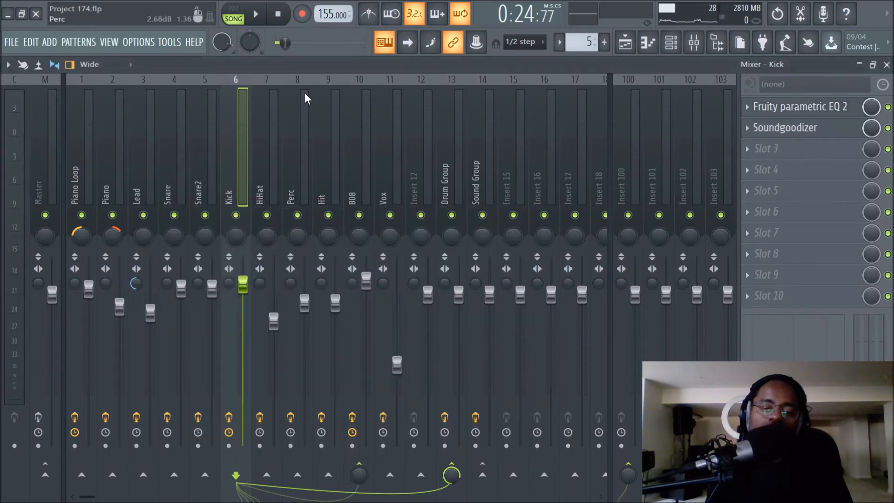
Unmute Track 8 in the playlist, play the song from bar 17 with the hi-hats, and stop playback
{"action": "left_click", "coordinate": [625, 42]}
{"action": "left_click", "coordinate": [179, 384]}
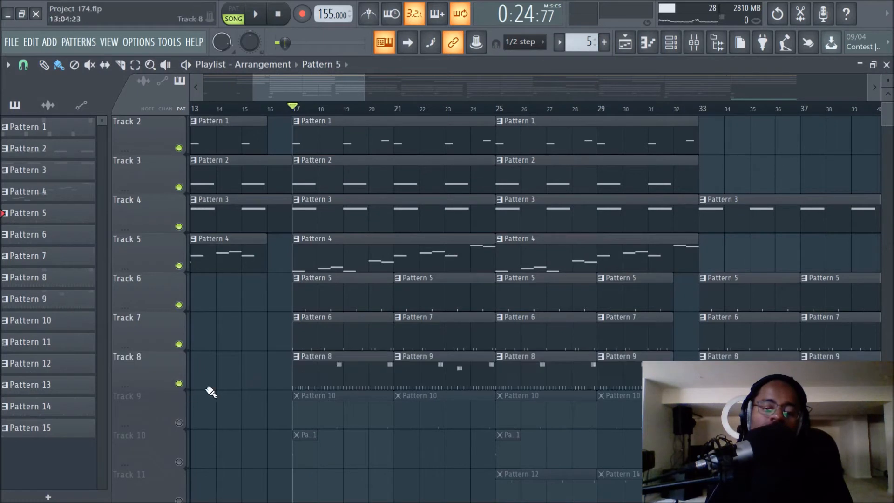
{"action": "scroll", "coordinate": [358, 110], "scroll_direction": "up", "scroll_amount": 3}
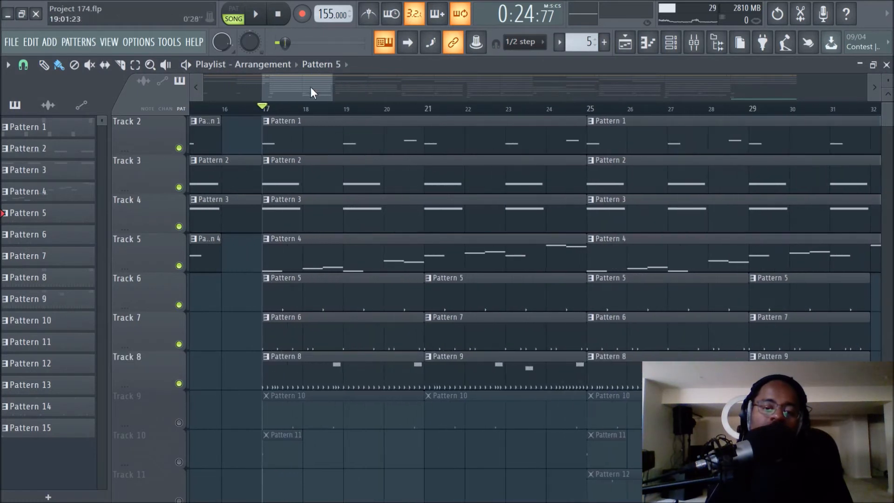
{"action": "left_click", "coordinate": [257, 17]}
{"action": "scroll", "coordinate": [423, 311], "scroll_direction": "down", "scroll_amount": 1}
{"action": "scroll", "coordinate": [402, 114], "scroll_direction": "down", "scroll_amount": 1}
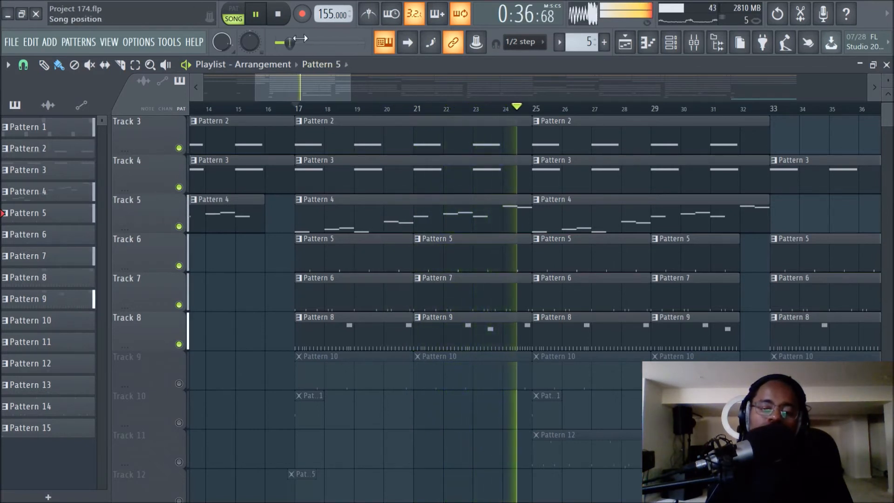
{"action": "key", "text": "space"}
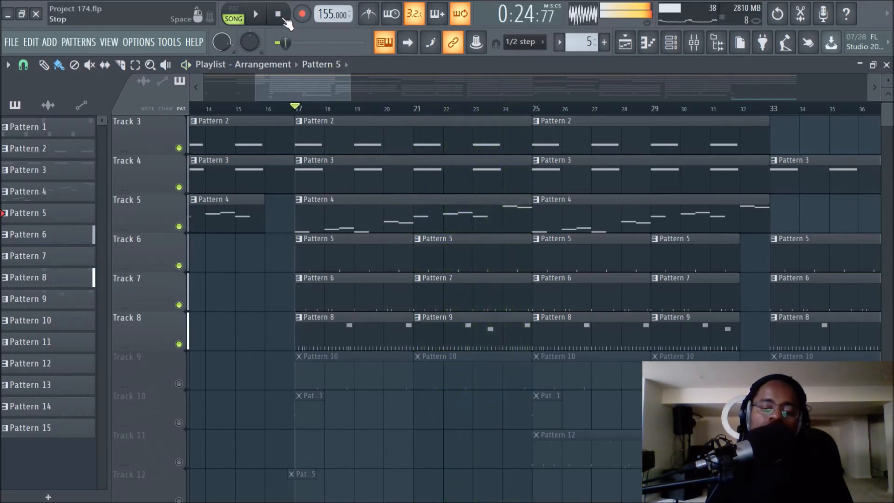
Examine Pattern 8's HH_Bell notes in the piano roll, including the high F#5 rolls and the note velocities
{"action": "double_click", "coordinate": [377, 345]}
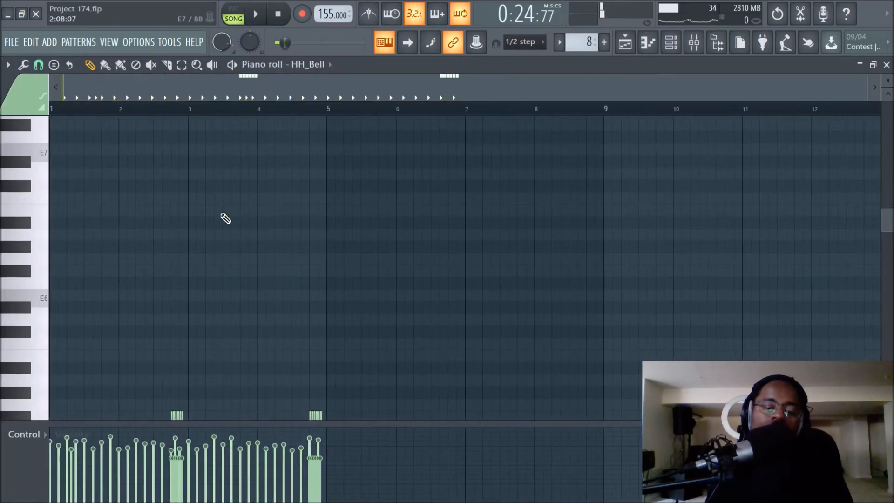
{"action": "scroll", "coordinate": [307, 318], "scroll_direction": "up", "scroll_amount": 4}
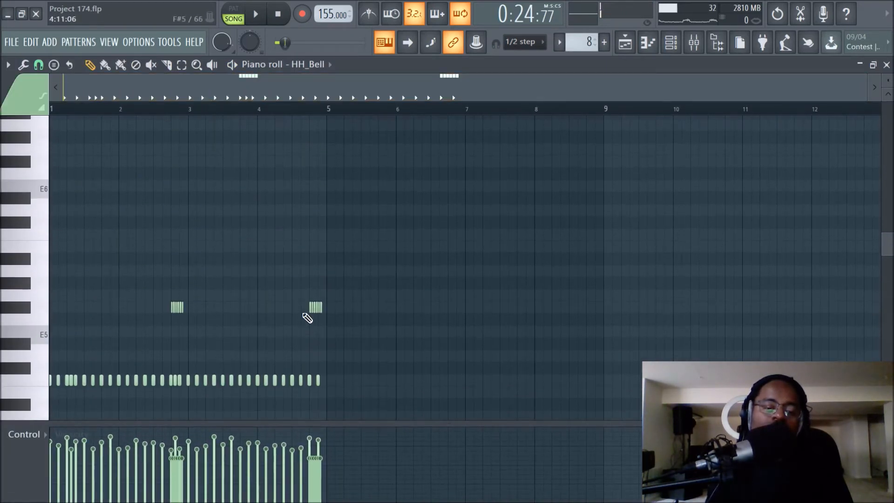
{"action": "scroll", "coordinate": [279, 106], "scroll_direction": "up", "scroll_amount": 3}
{"action": "left_click_drag", "start_coordinate": [289, 86], "coordinate": [88, 88]}
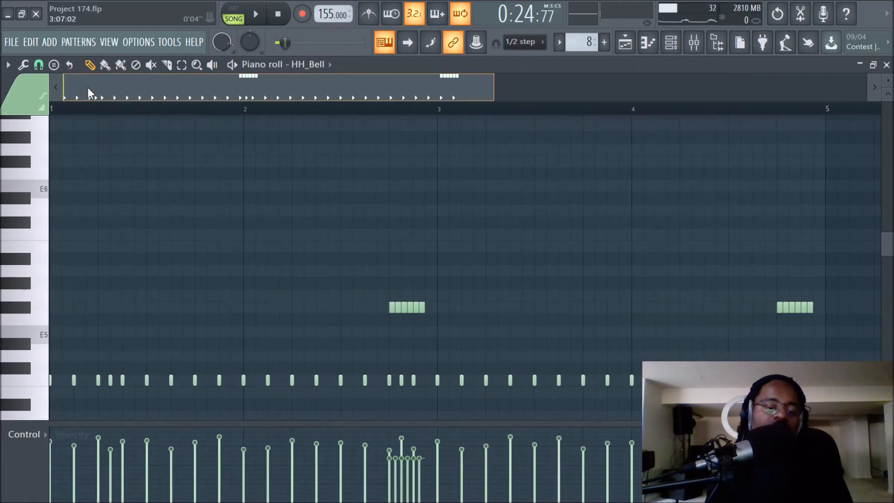
{"action": "scroll", "coordinate": [422, 204], "scroll_direction": "down", "scroll_amount": 2}
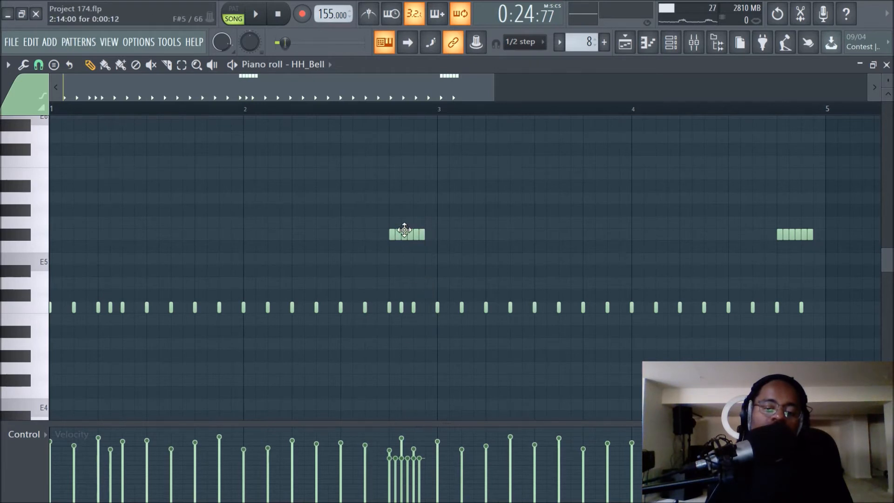
{"action": "scroll", "coordinate": [431, 112], "scroll_direction": "up", "scroll_amount": 4}
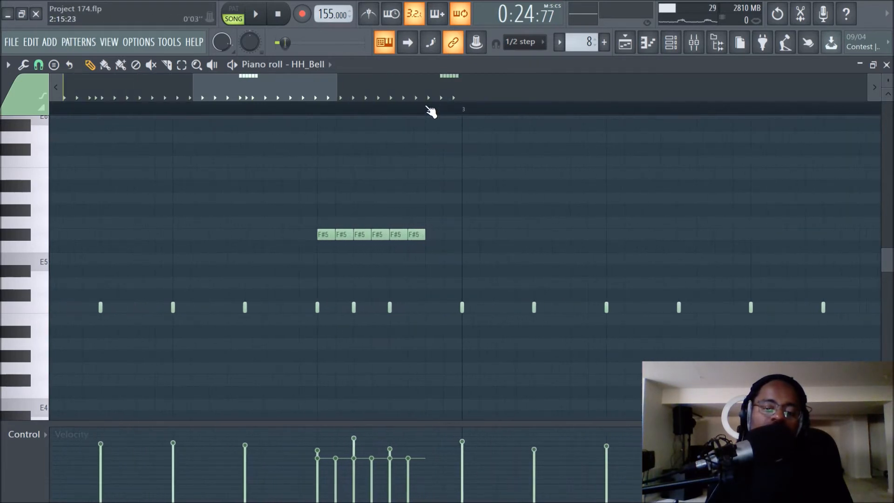
{"action": "scroll", "coordinate": [407, 271], "scroll_direction": "down", "scroll_amount": 2}
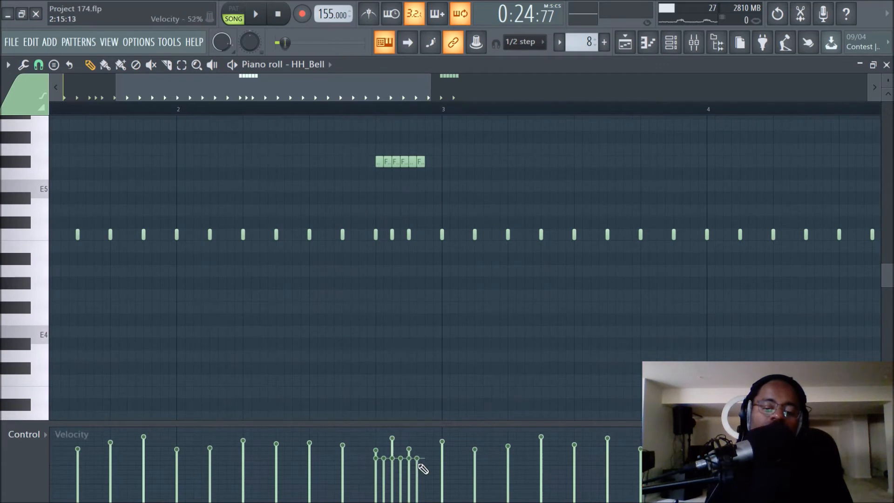
{"action": "scroll", "coordinate": [440, 120], "scroll_direction": "down", "scroll_amount": 3}
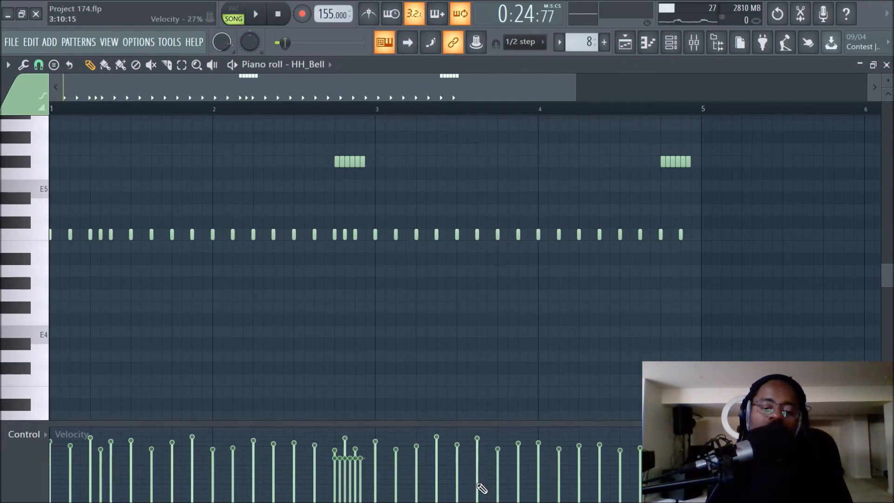
Unmute Track 9 in the playlist and start playing the song from bar 17 with the mixer in view
{"action": "left_click", "coordinate": [625, 43]}
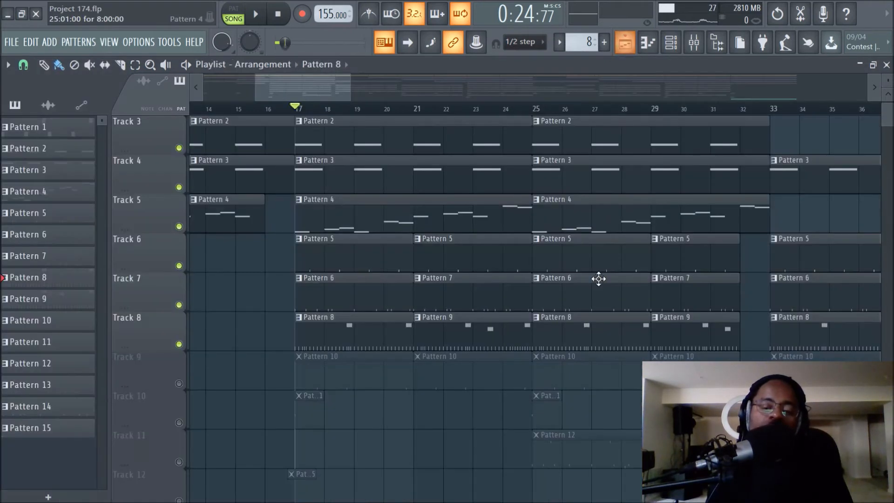
{"action": "left_click", "coordinate": [180, 383]}
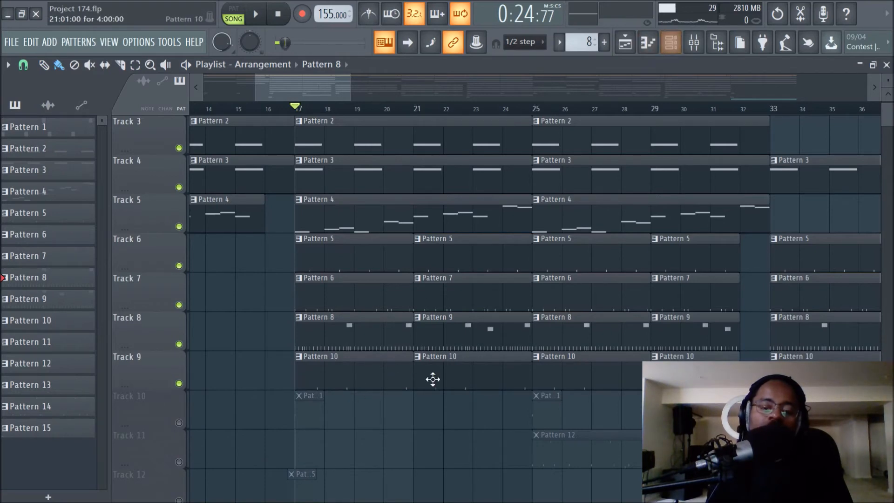
{"action": "left_click", "coordinate": [702, 42]}
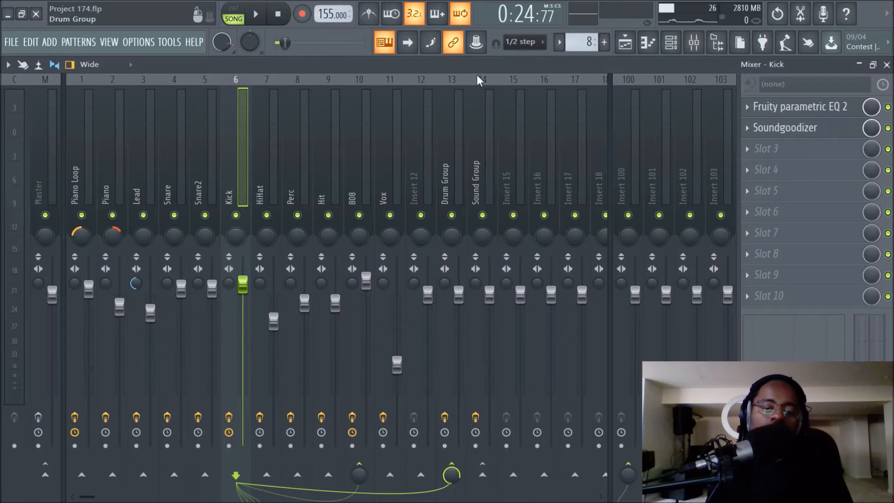
{"action": "key", "text": "space"}
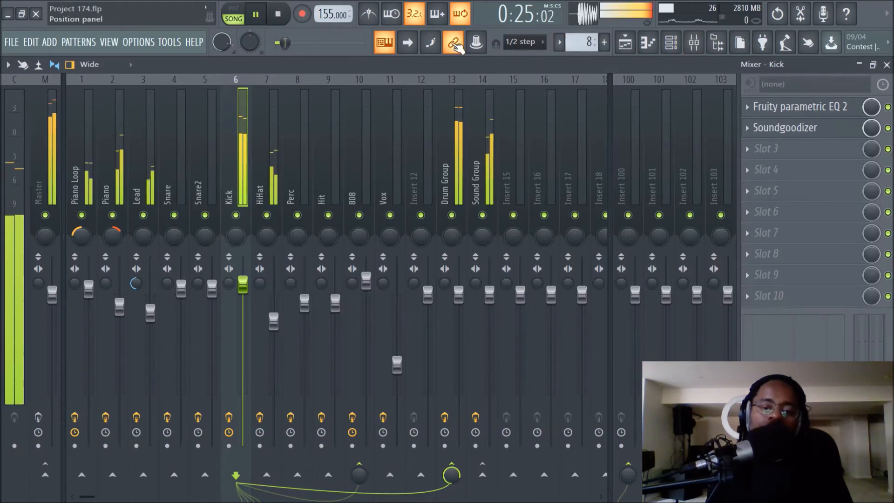
Stop playback from the playlist, unmute Track 10, and play the song briefly from bar 25
{"action": "left_click", "coordinate": [625, 43]}
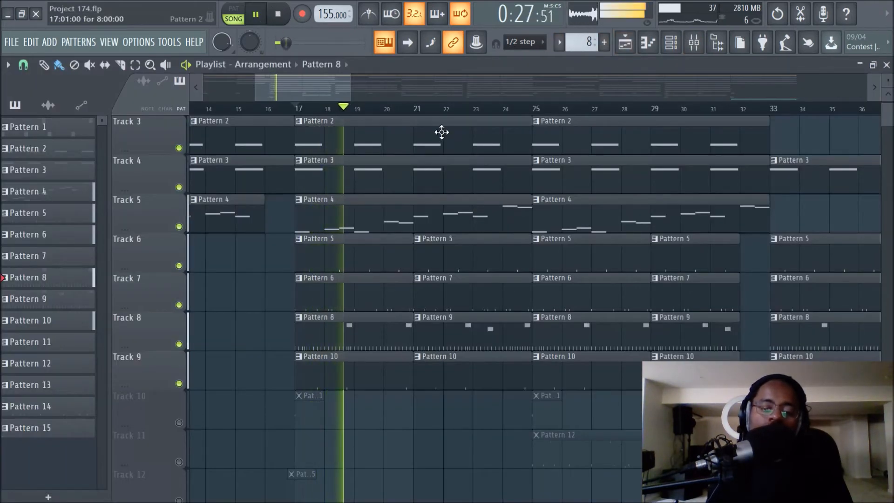
{"action": "left_click", "coordinate": [282, 15]}
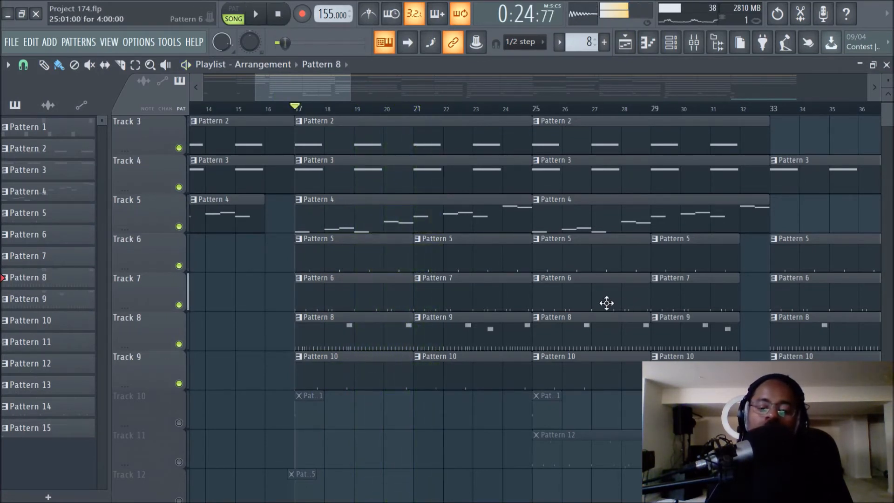
{"action": "left_click", "coordinate": [535, 110]}
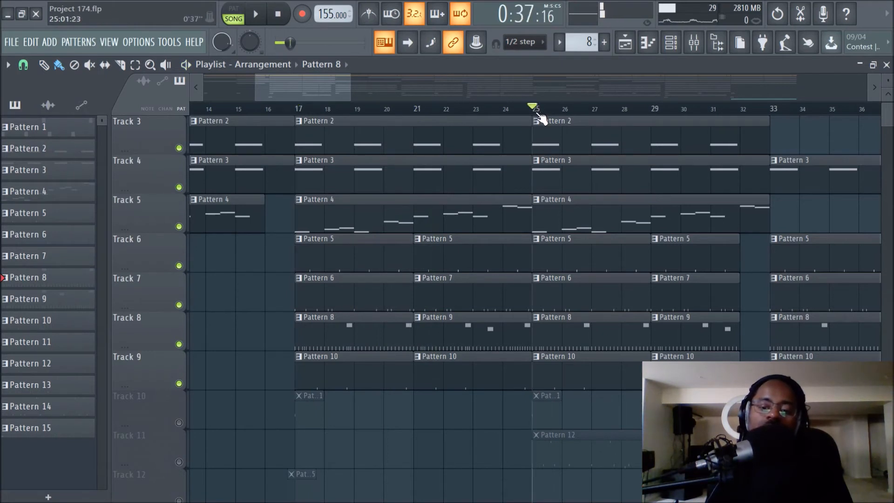
{"action": "left_click", "coordinate": [179, 423]}
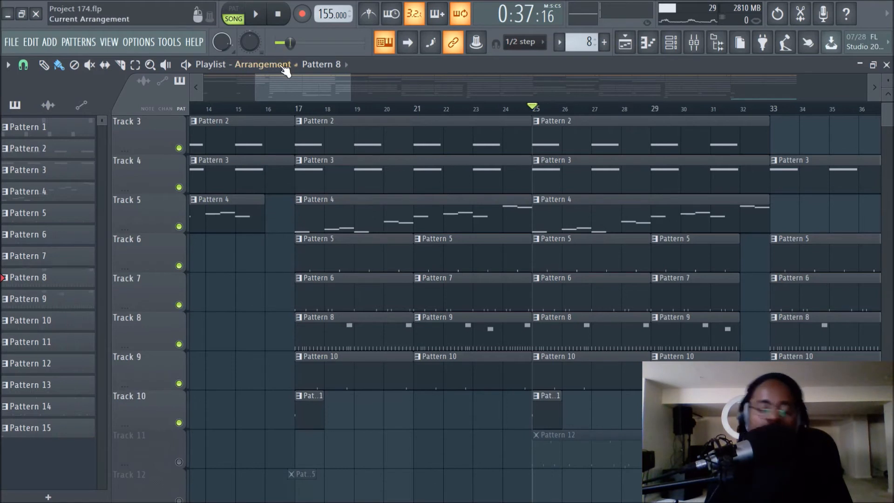
{"action": "left_click", "coordinate": [265, 17]}
{"action": "key", "text": "space"}
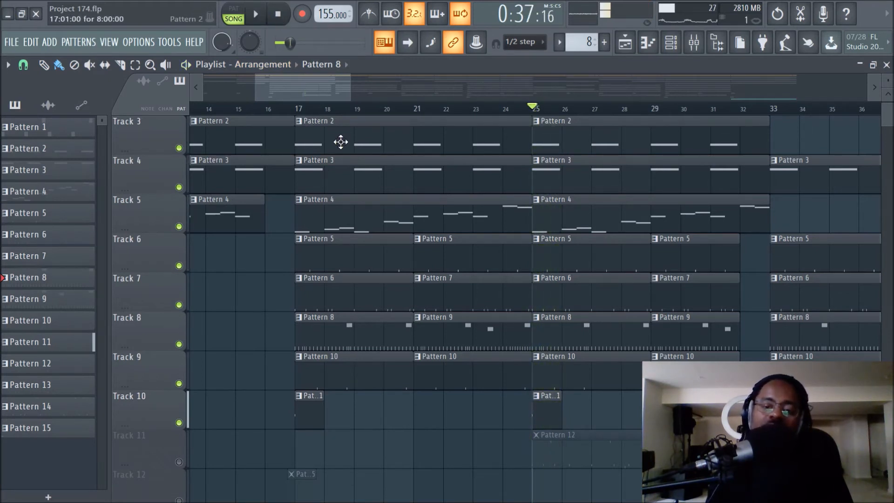
Solo Track 10, play its hit from bar 25, and stop playback
{"action": "left_click", "coordinate": [179, 423], "text": "ctrl"}
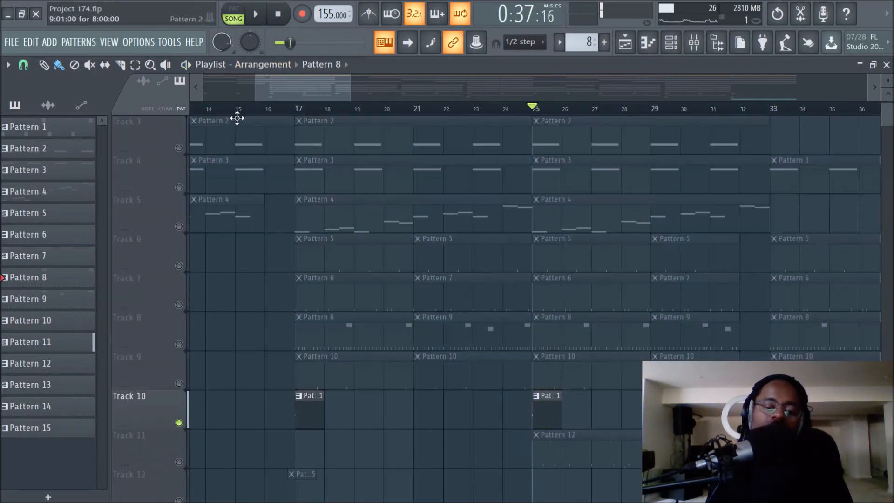
{"action": "left_click", "coordinate": [268, 22]}
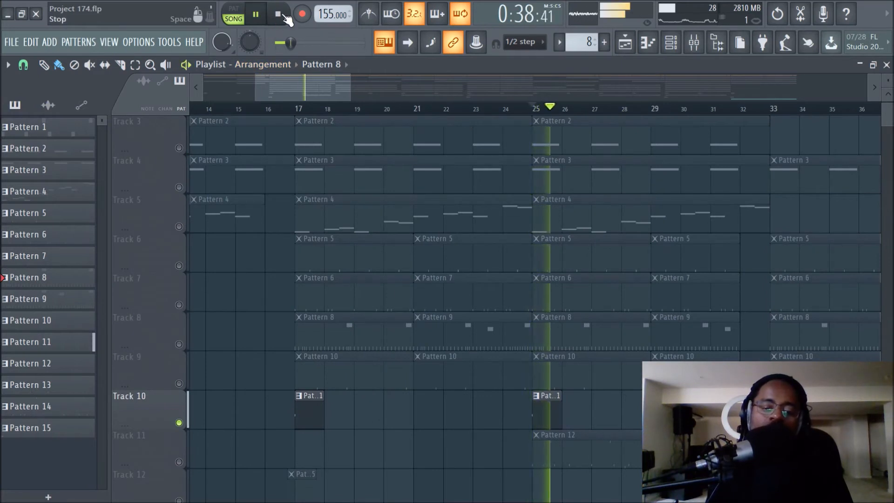
{"action": "left_click", "coordinate": [282, 15]}
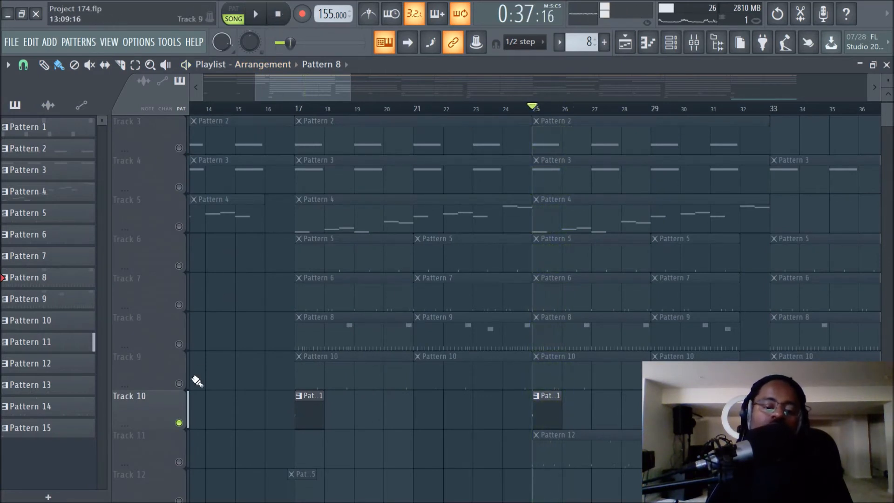
Unsolo Track 10 so all playlist tracks are active, then mute Track 12
{"action": "left_click", "coordinate": [180, 423], "text": "ctrl"}
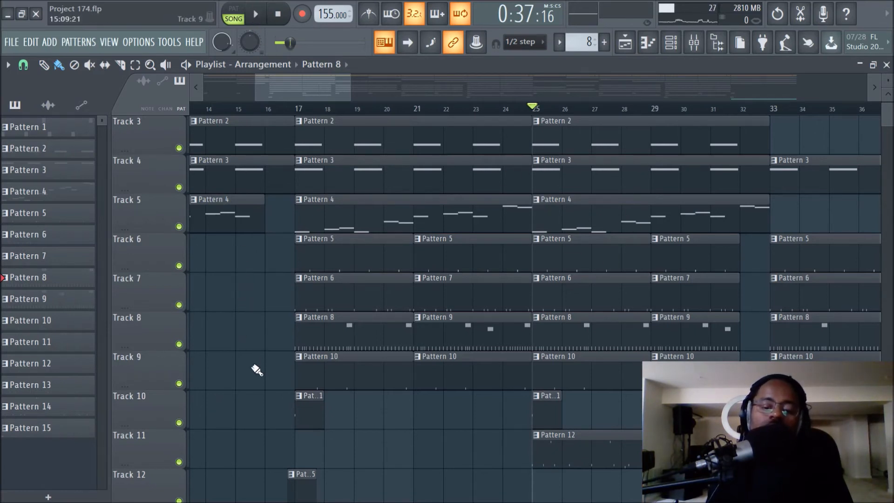
{"action": "scroll", "coordinate": [186, 438], "scroll_direction": "down", "scroll_amount": 1}
{"action": "left_click", "coordinate": [180, 461]}
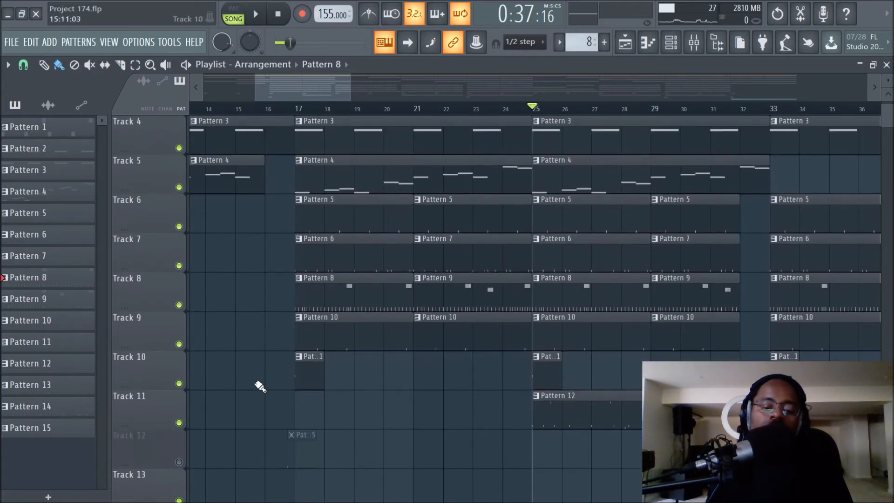
Look over the 808 patterns on Track 11, play the song from bar 25 through bar 31, and stop playback
{"action": "scroll", "coordinate": [257, 387], "scroll_direction": "down", "scroll_amount": 4}
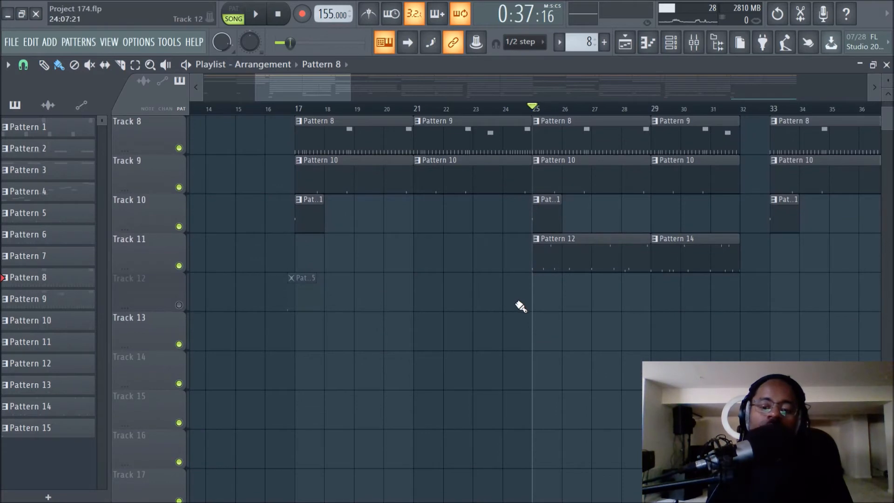
{"action": "scroll", "coordinate": [517, 305], "scroll_direction": "up", "scroll_amount": 1}
{"action": "scroll", "coordinate": [594, 114], "scroll_direction": "down", "scroll_amount": 2}
{"action": "scroll", "coordinate": [597, 112], "scroll_direction": "down", "scroll_amount": 3}
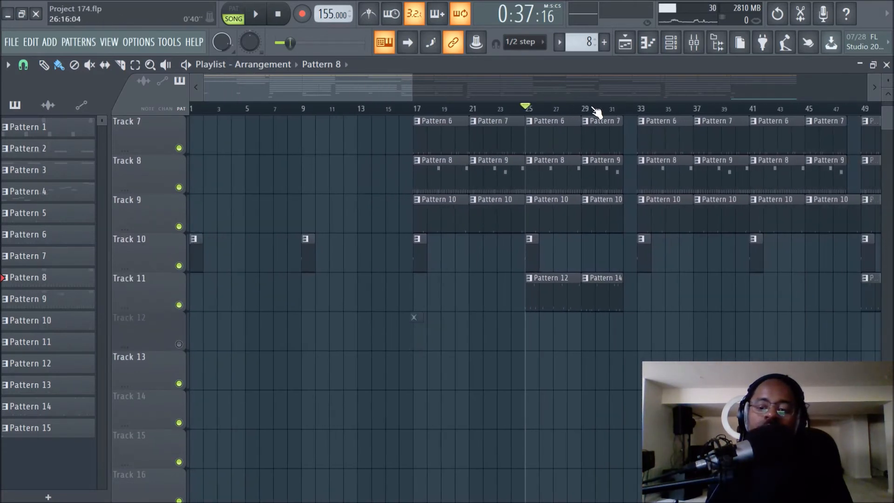
{"action": "scroll", "coordinate": [649, 350], "scroll_direction": "up", "scroll_amount": 1}
{"action": "scroll", "coordinate": [649, 350], "scroll_direction": "up", "scroll_amount": 5}
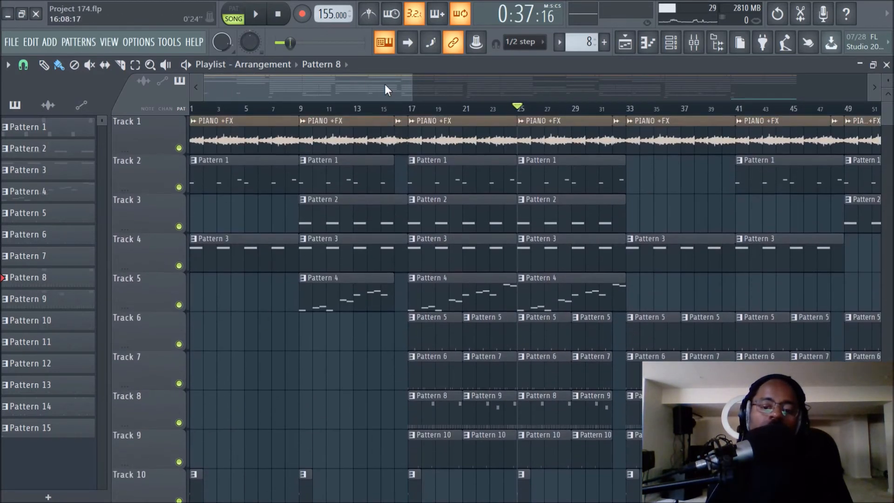
{"action": "left_click", "coordinate": [256, 14]}
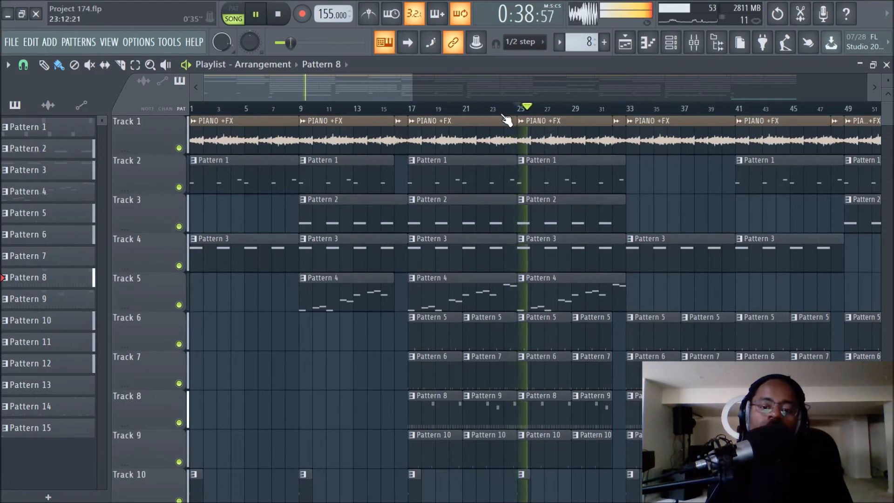
{"action": "scroll", "coordinate": [512, 111], "scroll_direction": "up", "scroll_amount": 2}
{"action": "scroll", "coordinate": [738, 182], "scroll_direction": "down", "scroll_amount": 2}
{"action": "scroll", "coordinate": [738, 182], "scroll_direction": "down", "scroll_amount": 1}
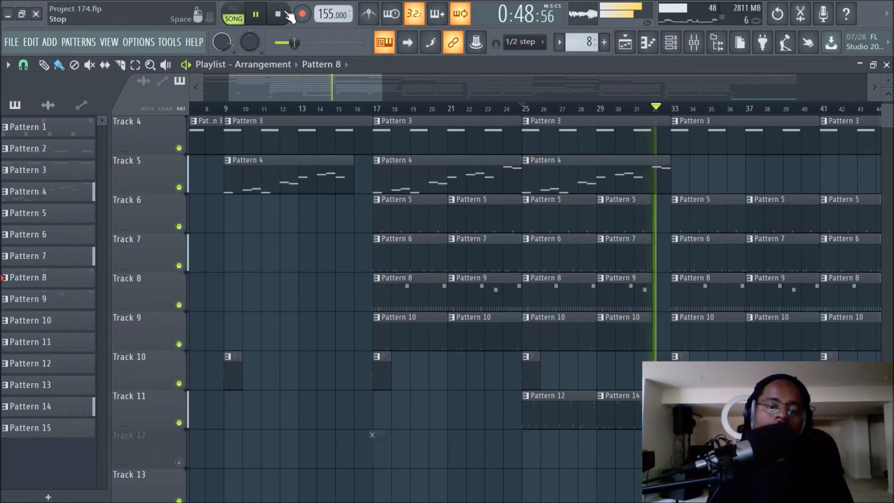
{"action": "key", "text": "space"}
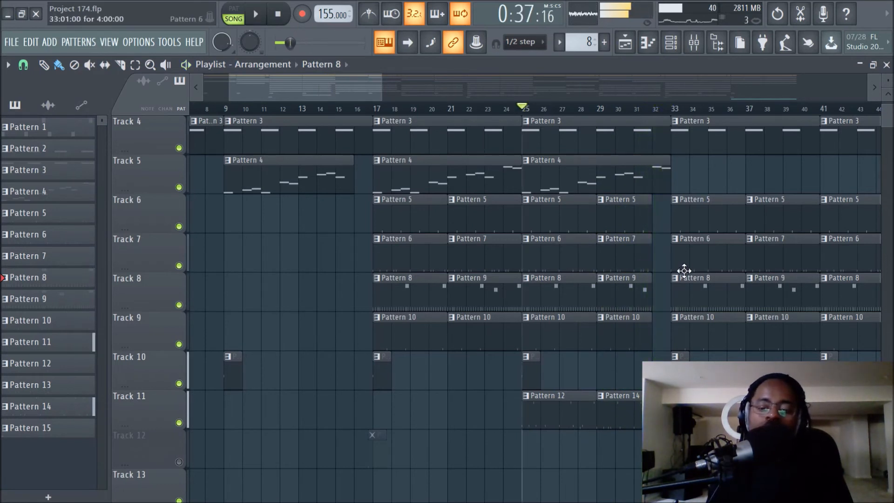
Examine Pattern 12's 808 notes in the piano roll and the 808_Conversation_C2 channel's polyphony and cut group settings
{"action": "double_click", "coordinate": [575, 418]}
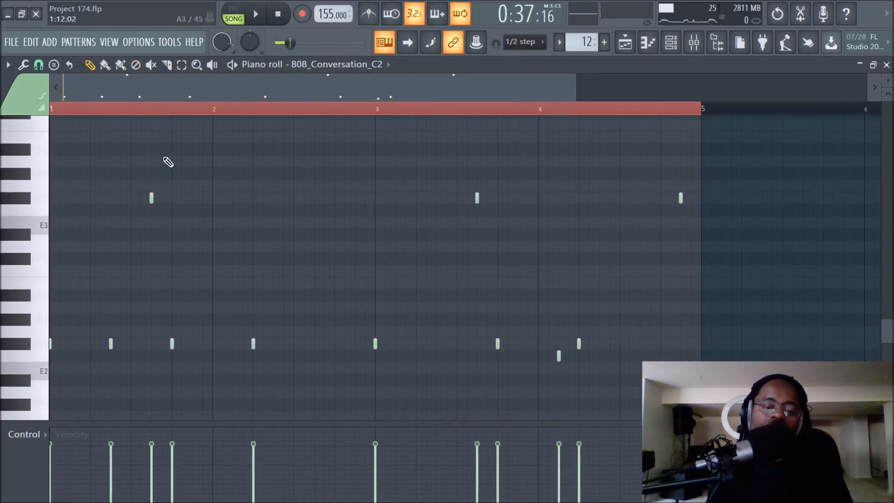
{"action": "left_click", "coordinate": [674, 44]}
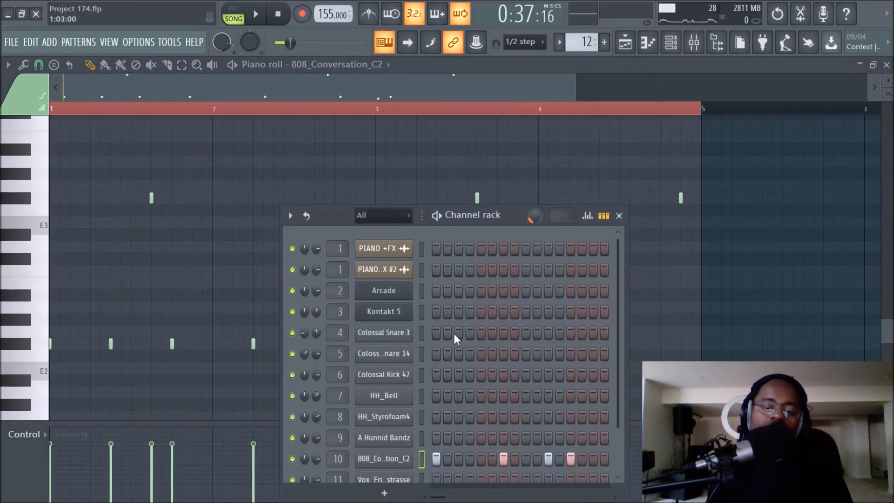
{"action": "scroll", "coordinate": [439, 353], "scroll_direction": "down", "scroll_amount": 1}
{"action": "left_click", "coordinate": [401, 413]}
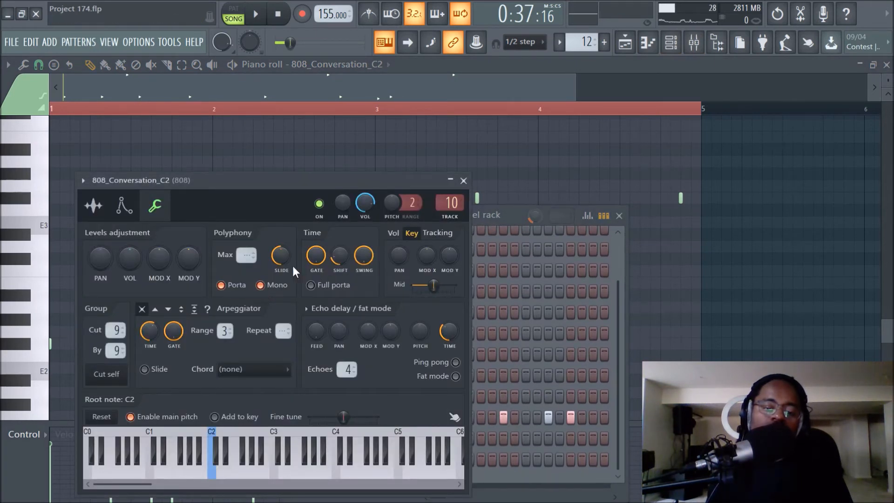
{"action": "left_click", "coordinate": [463, 180]}
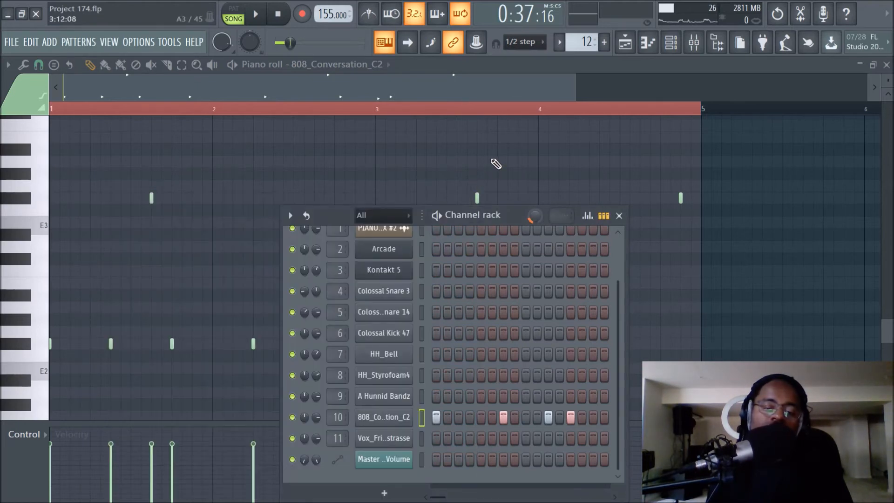
Inspect the 808 mixer track's effects chain and its Fruity parametric EQ 2 curve
{"action": "left_click", "coordinate": [625, 42]}
{"action": "left_click", "coordinate": [694, 42]}
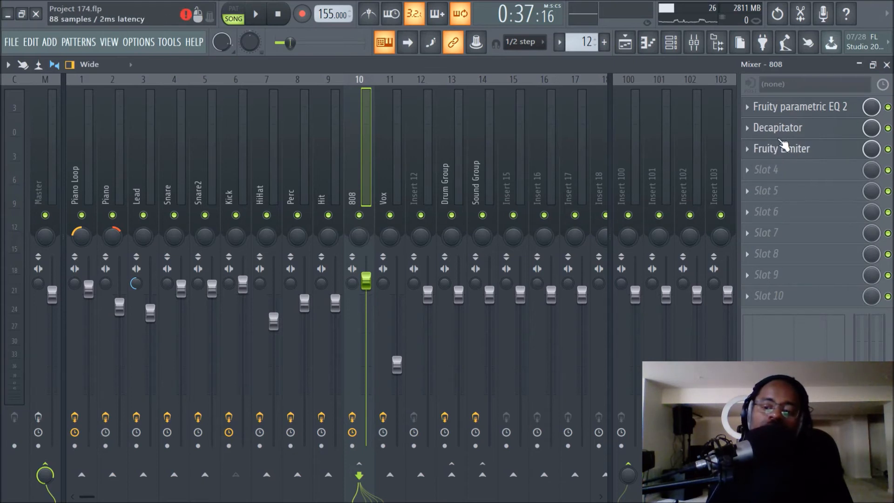
{"action": "left_click", "coordinate": [784, 107]}
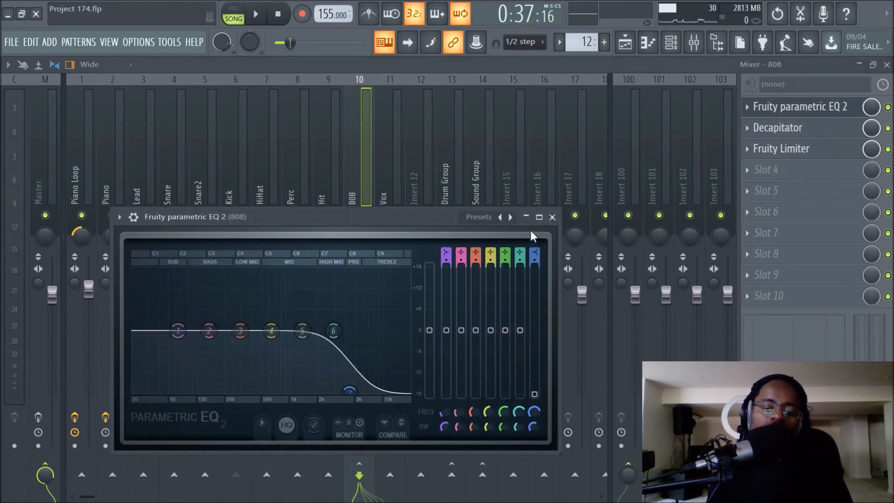
{"action": "left_click", "coordinate": [552, 217]}
Return to the playlist, play the song briefly from bar 25, and stop playback
{"action": "left_click", "coordinate": [626, 44]}
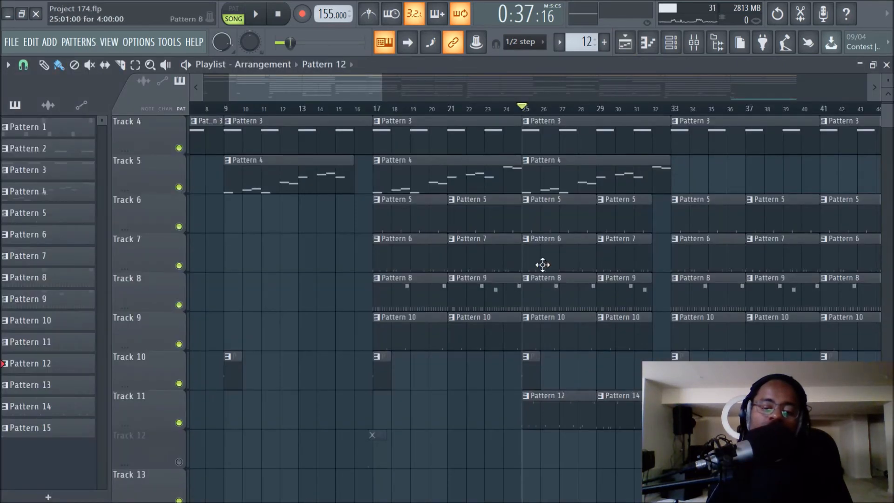
{"action": "left_click", "coordinate": [262, 21]}
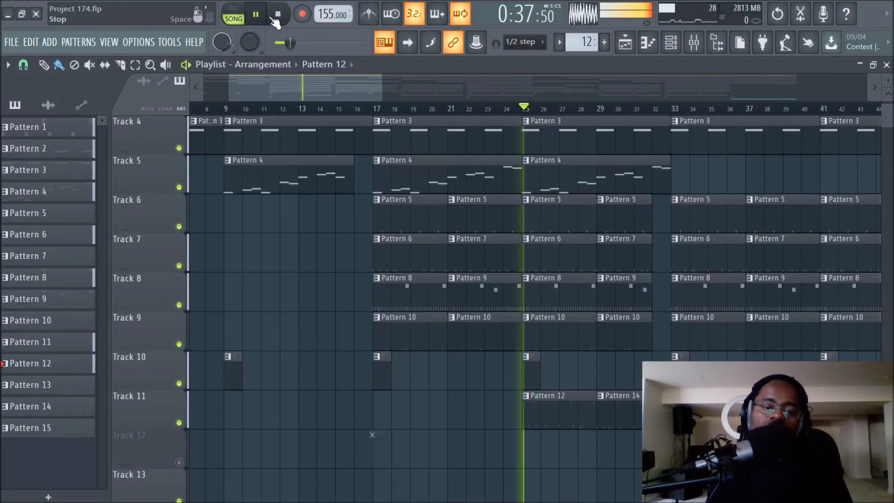
{"action": "left_click", "coordinate": [279, 15]}
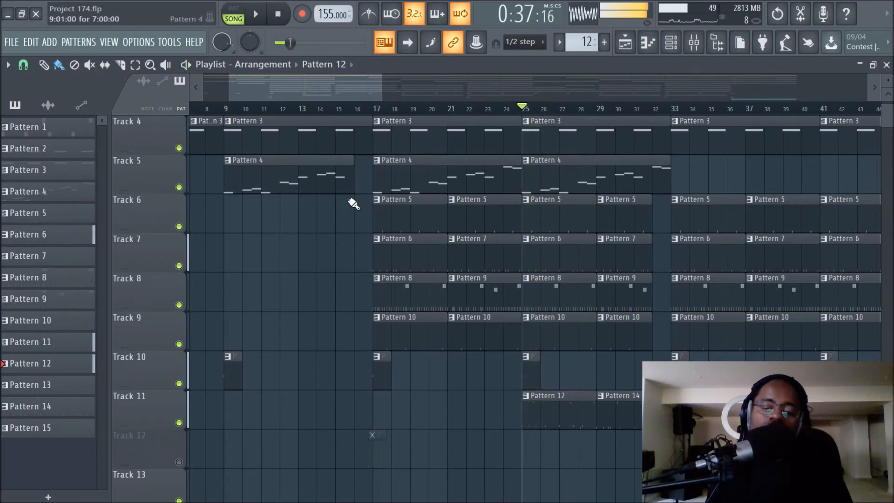
Unmute Track 12, play the song from bar 15 to hear the vox lead-in at bar 17, and stop playback
{"action": "left_click", "coordinate": [179, 462]}
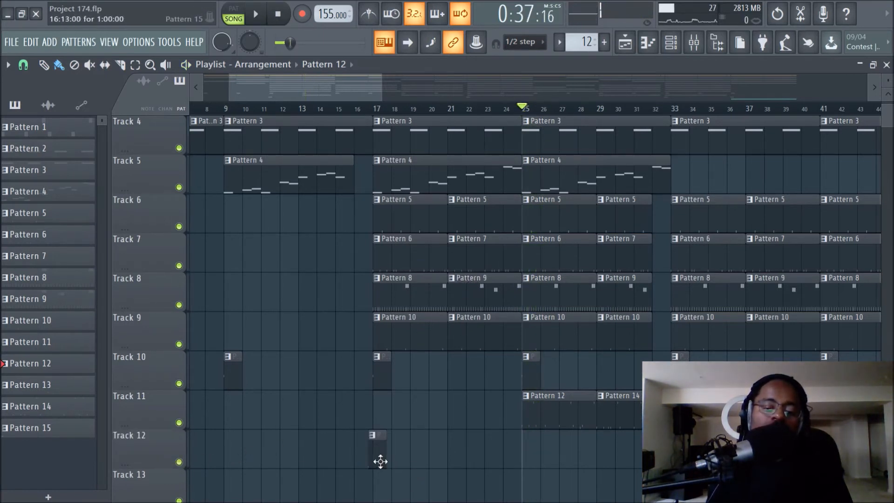
{"action": "left_click", "coordinate": [350, 109]}
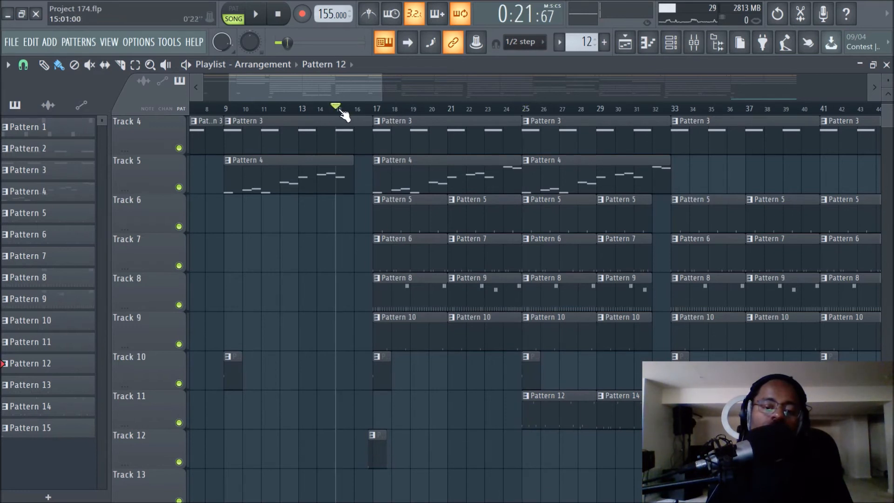
{"action": "left_click", "coordinate": [256, 15]}
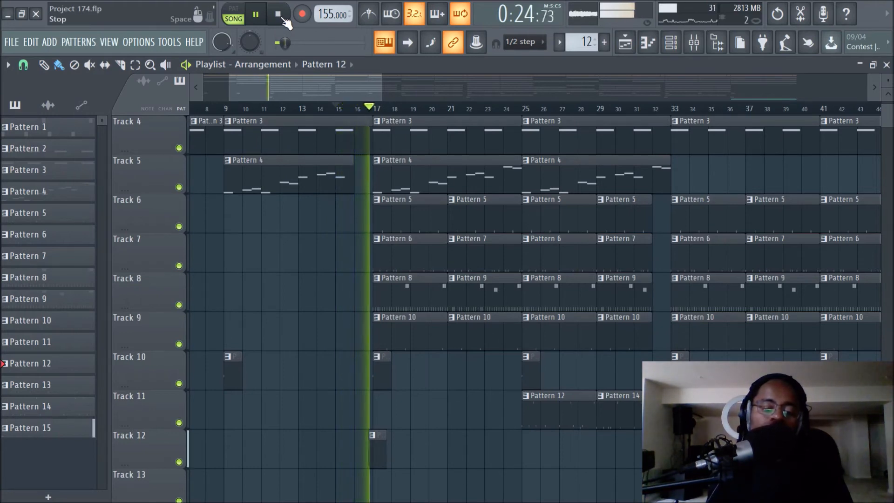
{"action": "left_click", "coordinate": [279, 14]}
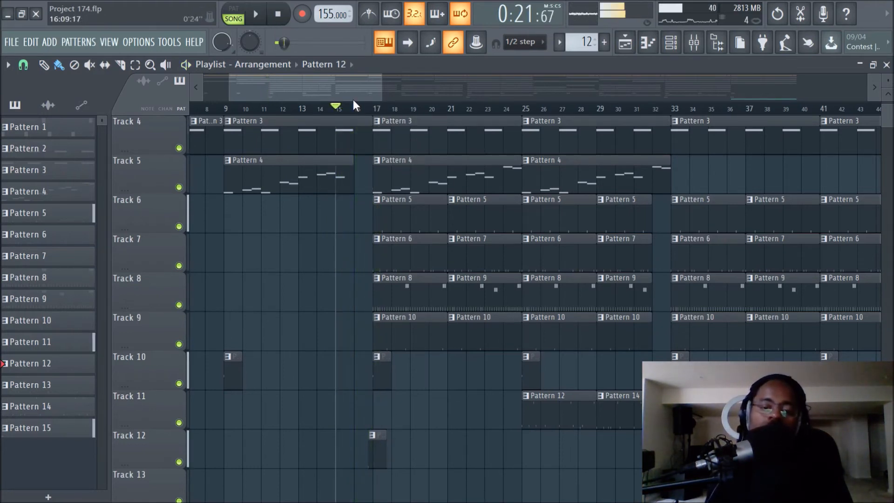
Stop the song and examine the arrangement across the playlist tracks from the first bar
{"action": "scroll", "coordinate": [356, 112], "scroll_direction": "down", "scroll_amount": 3}
{"action": "scroll", "coordinate": [356, 112], "scroll_direction": "down", "scroll_amount": 3}
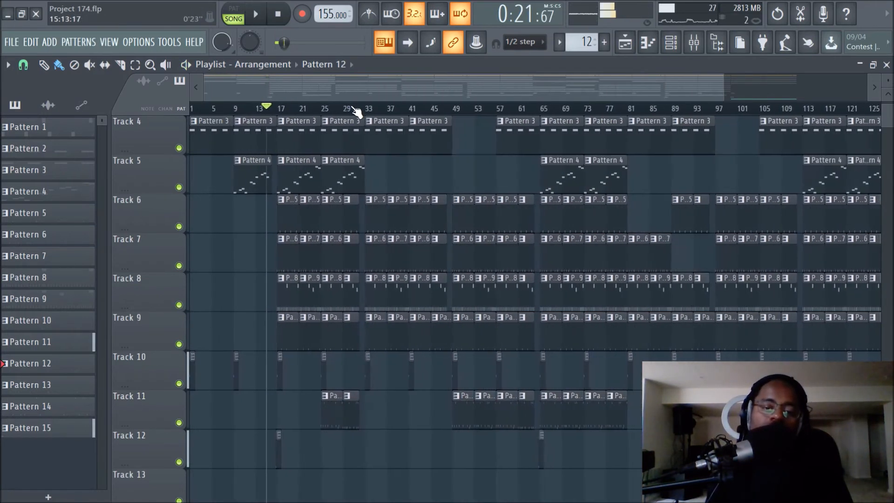
{"action": "left_click", "coordinate": [285, 20]}
{"action": "scroll", "coordinate": [549, 247], "scroll_direction": "up", "scroll_amount": 3}
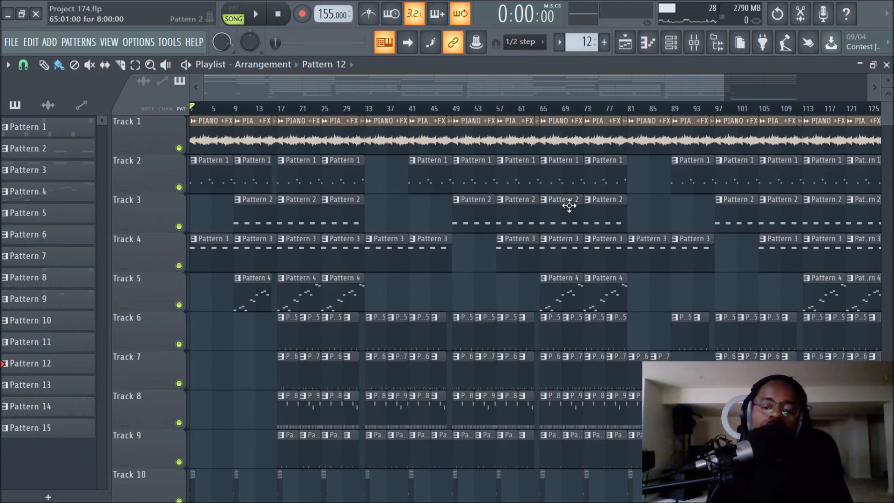
{"action": "scroll", "coordinate": [580, 111], "scroll_direction": "down", "scroll_amount": 1}
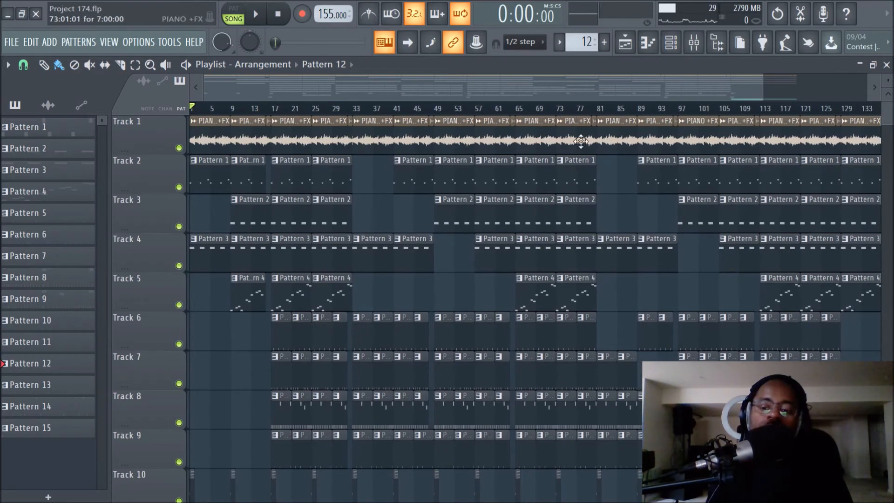
{"action": "scroll", "coordinate": [639, 303], "scroll_direction": "down", "scroll_amount": 5}
{"action": "scroll", "coordinate": [662, 323], "scroll_direction": "up", "scroll_amount": 5}
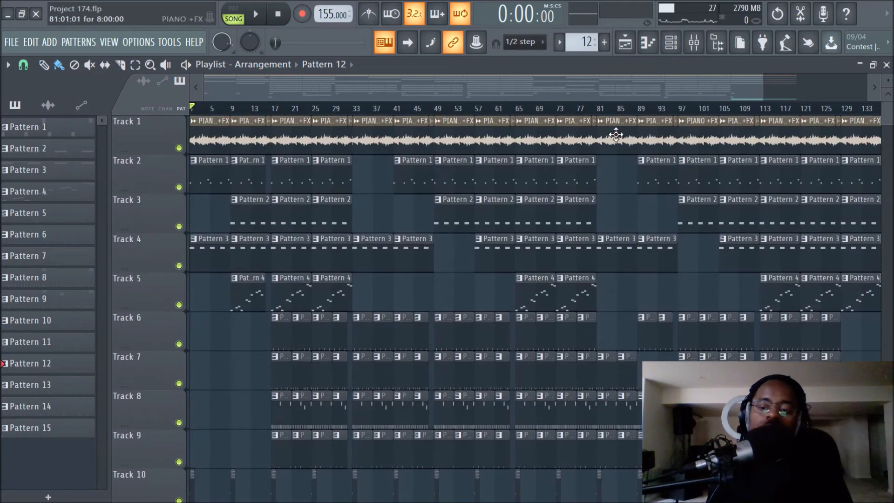
Examine the arrangement's second half through its ending, including the Master volume automation clip on Track 13
{"action": "left_click_drag", "start_coordinate": [617, 88], "coordinate": [658, 89]}
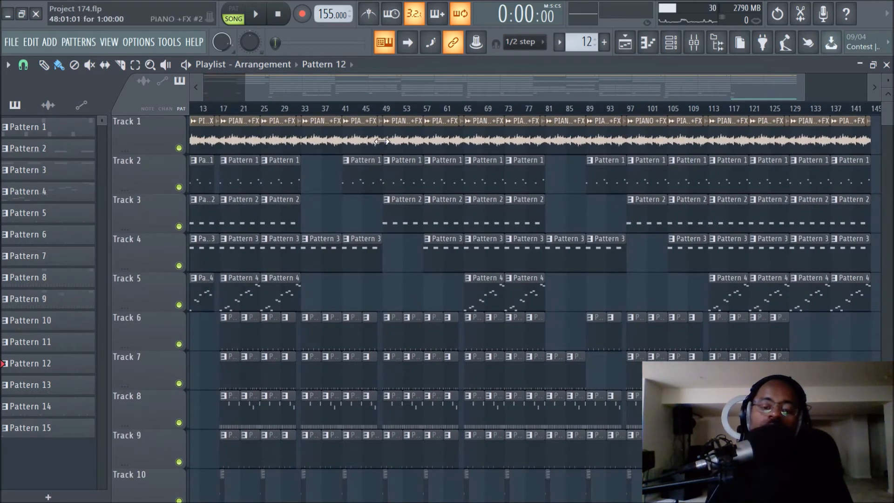
{"action": "scroll", "coordinate": [390, 113], "scroll_direction": "up", "scroll_amount": 3}
{"action": "scroll", "coordinate": [425, 155], "scroll_direction": "down", "scroll_amount": 3}
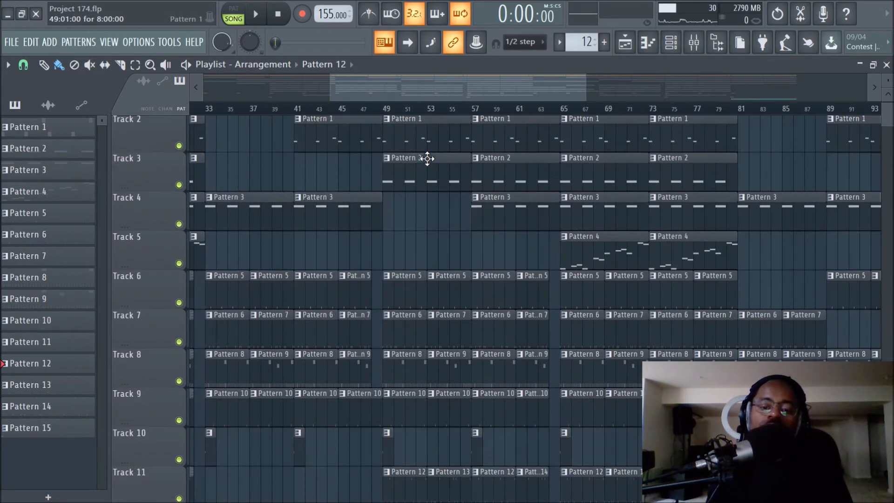
{"action": "scroll", "coordinate": [432, 113], "scroll_direction": "down", "scroll_amount": 3}
{"action": "left_click_drag", "start_coordinate": [573, 91], "coordinate": [757, 93]}
{"action": "scroll", "coordinate": [702, 270], "scroll_direction": "down", "scroll_amount": 3}
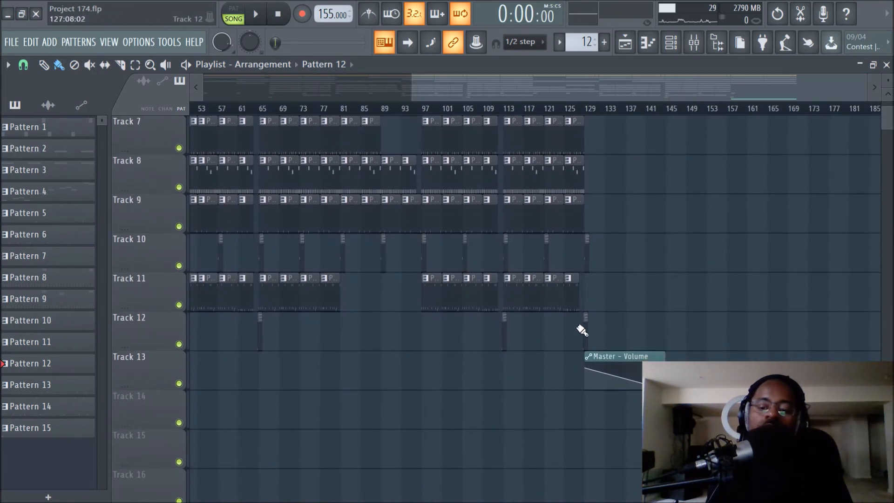
{"action": "scroll", "coordinate": [619, 345], "scroll_direction": "up", "scroll_amount": 6}
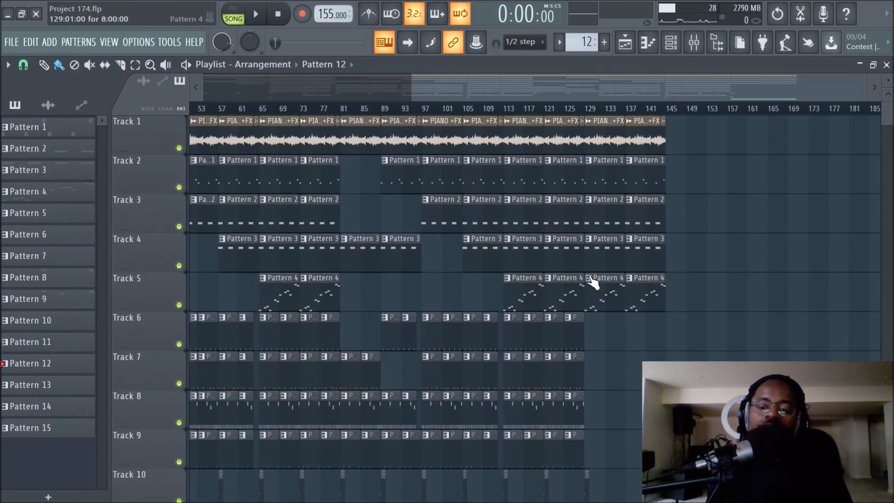
Inspect the Master mixer track's effects chain, and return to the playlist to view the whole arrangement
{"action": "left_click", "coordinate": [694, 42]}
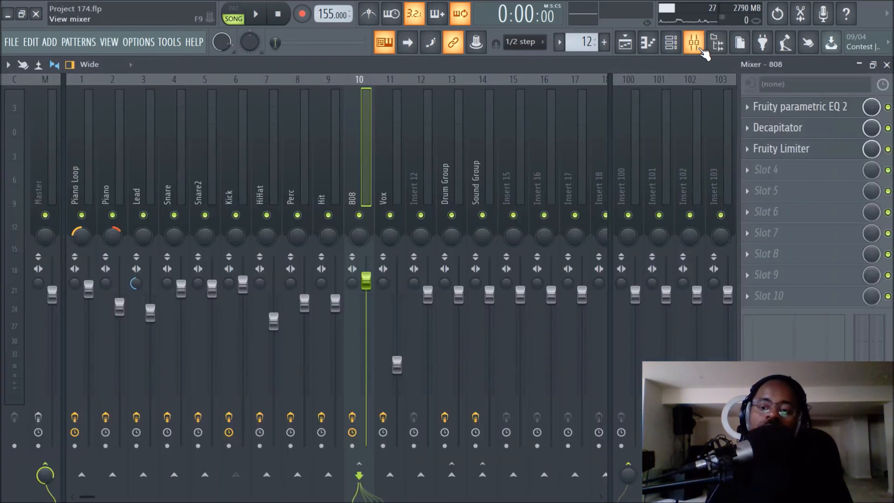
{"action": "left_click", "coordinate": [40, 155]}
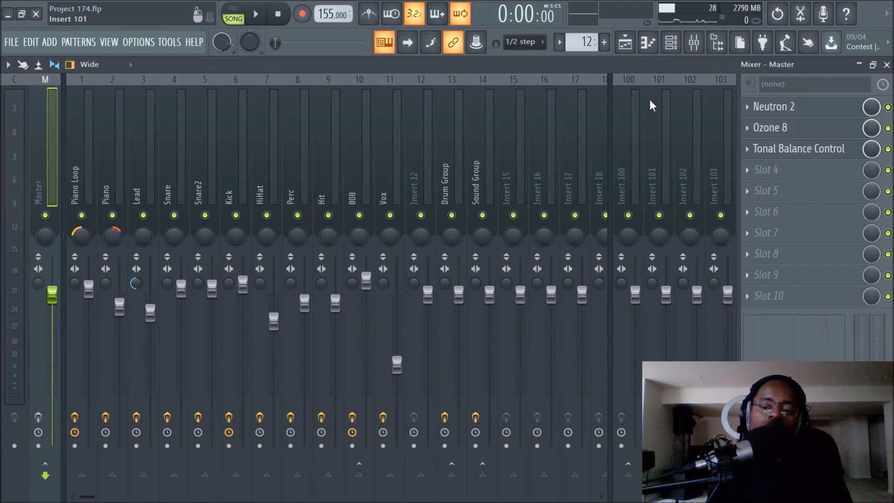
{"action": "left_click", "coordinate": [628, 47]}
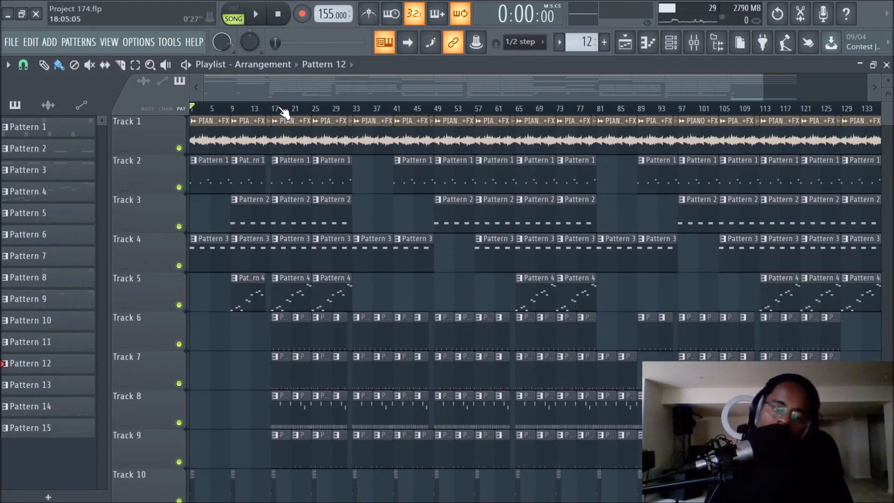
{"action": "scroll", "coordinate": [286, 113], "scroll_direction": "down", "scroll_amount": 2}
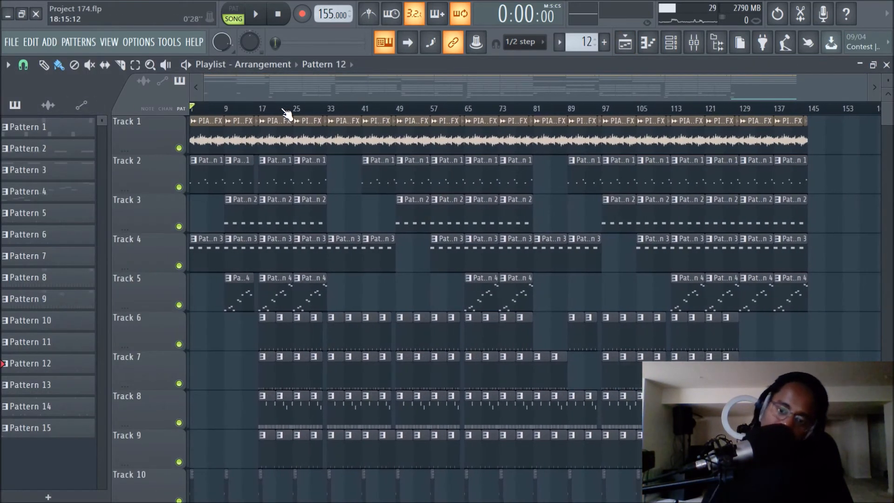
Inspect the effects chains of the Drum Group and Sound Group mixer tracks
{"action": "left_click", "coordinate": [694, 42]}
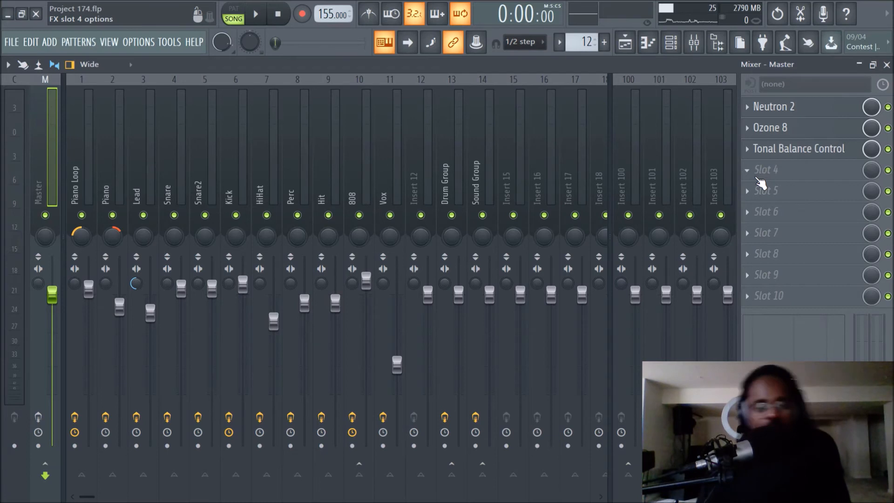
{"action": "left_click", "coordinate": [439, 150]}
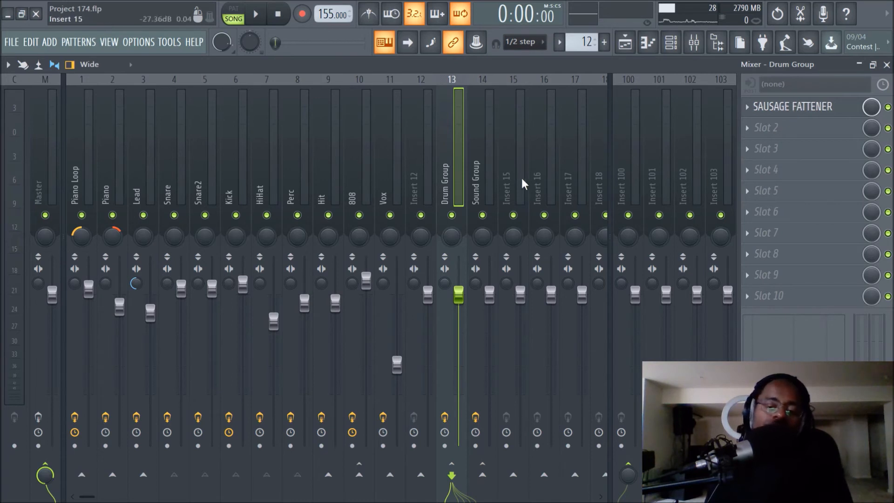
{"action": "left_click", "coordinate": [480, 153]}
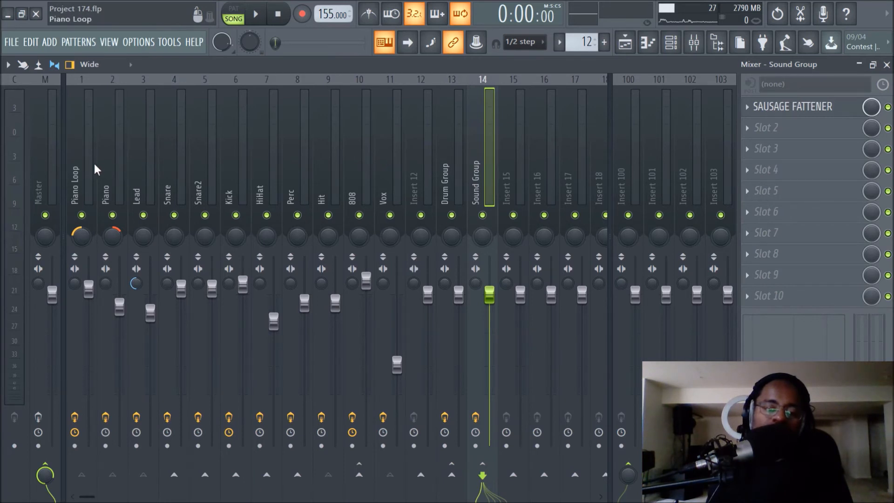
Open Neutron 2 from the Master track's effects chain and dismiss its preset manager
{"action": "left_click", "coordinate": [49, 149]}
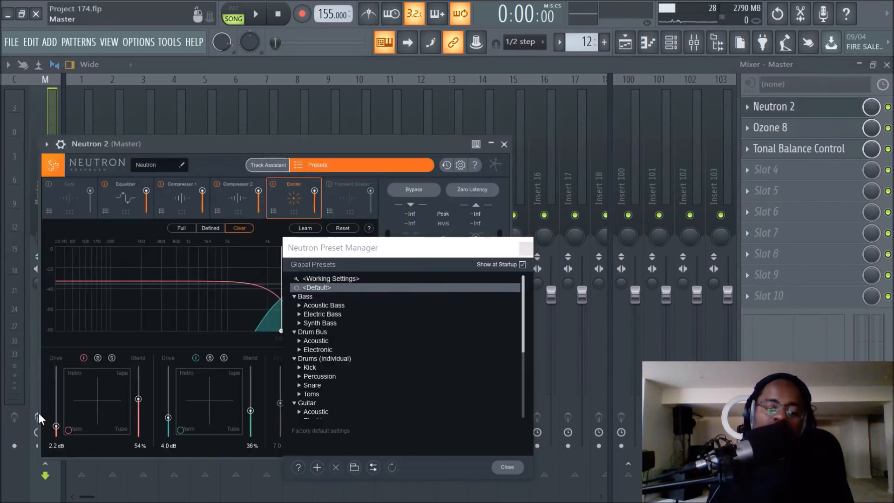
{"action": "left_click_drag", "start_coordinate": [212, 148], "coordinate": [303, 125]}
{"action": "left_click", "coordinate": [512, 470]}
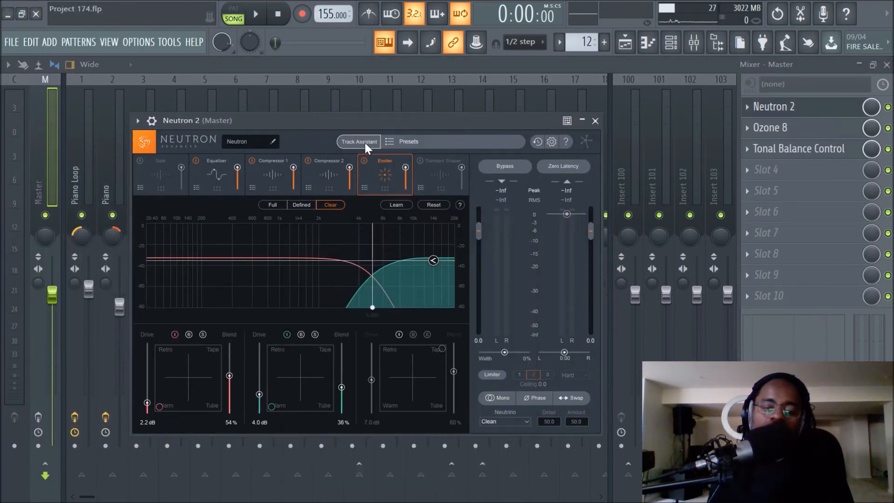
{"action": "left_click_drag", "start_coordinate": [354, 124], "coordinate": [376, 111]}
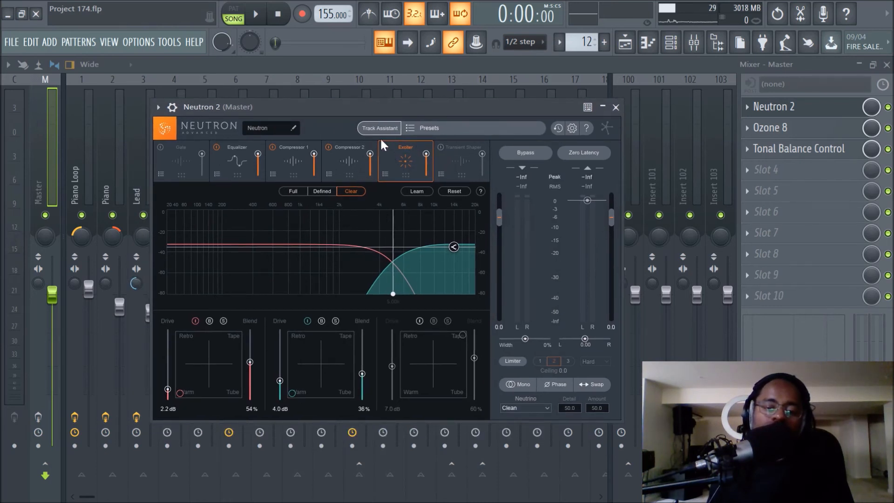
Examine the settings of Neutron 2's Equalizer, Compressor 1 and Compressor 2 modules
{"action": "left_click", "coordinate": [225, 160]}
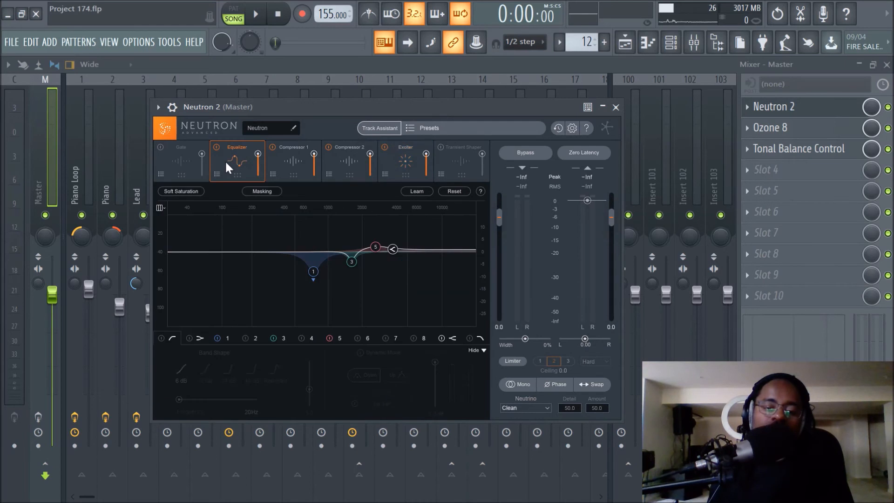
{"action": "left_click", "coordinate": [291, 159]}
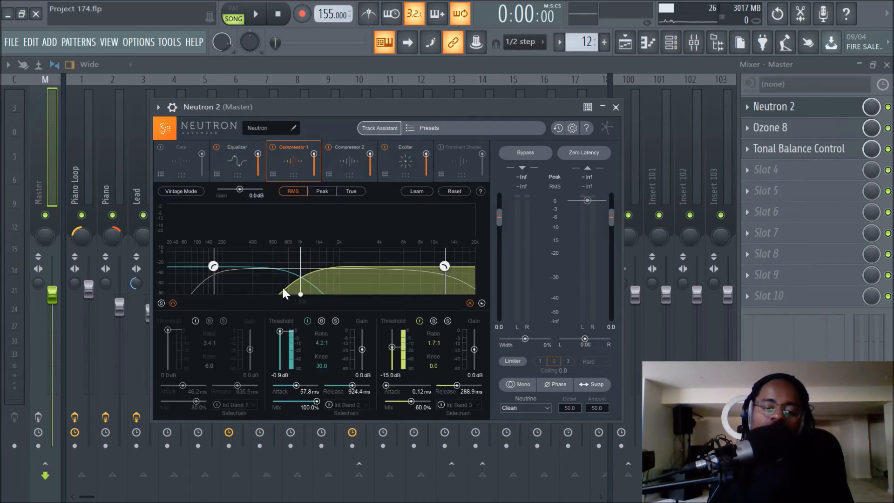
{"action": "left_click", "coordinate": [233, 168]}
{"action": "left_click", "coordinate": [294, 160]}
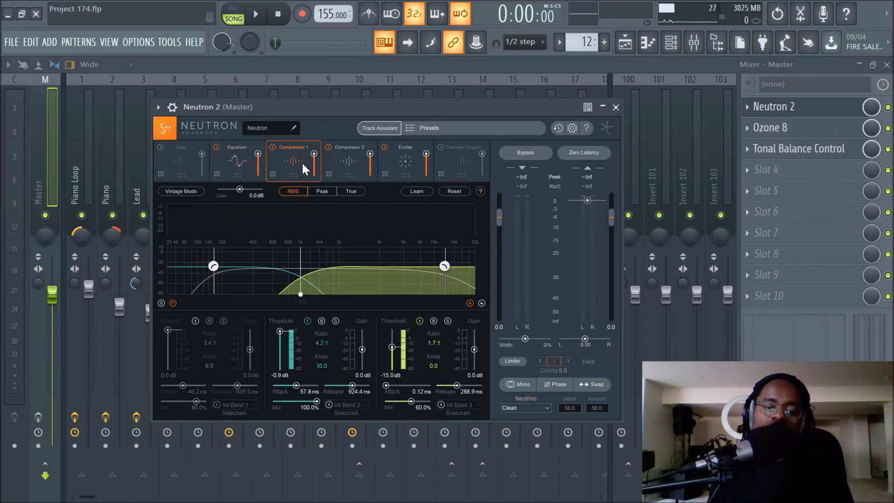
{"action": "left_click", "coordinate": [343, 160]}
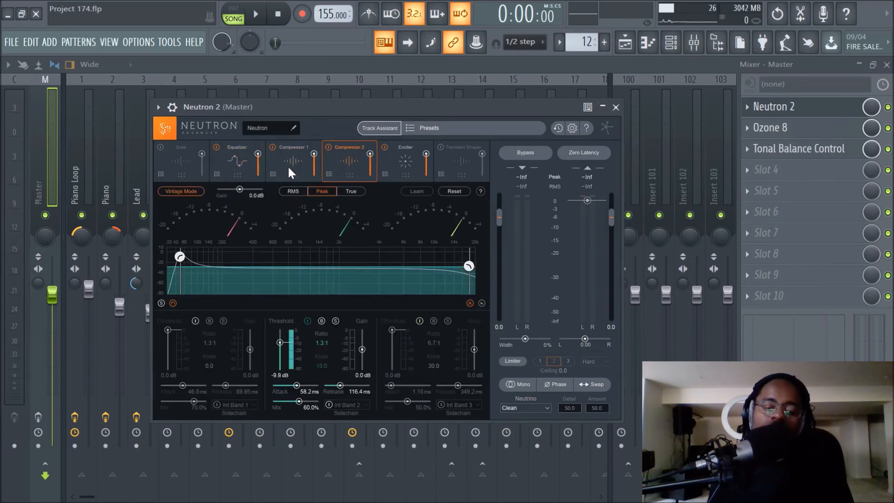
{"action": "left_click", "coordinate": [237, 170]}
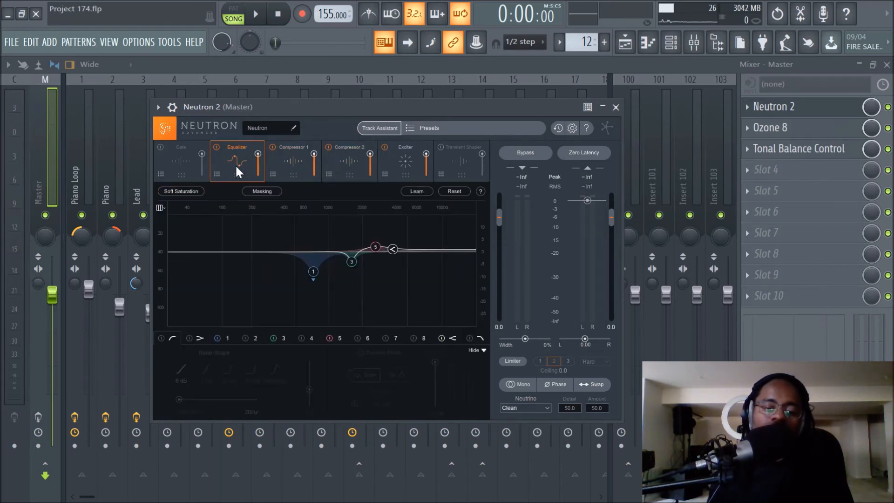
{"action": "left_click", "coordinate": [288, 169]}
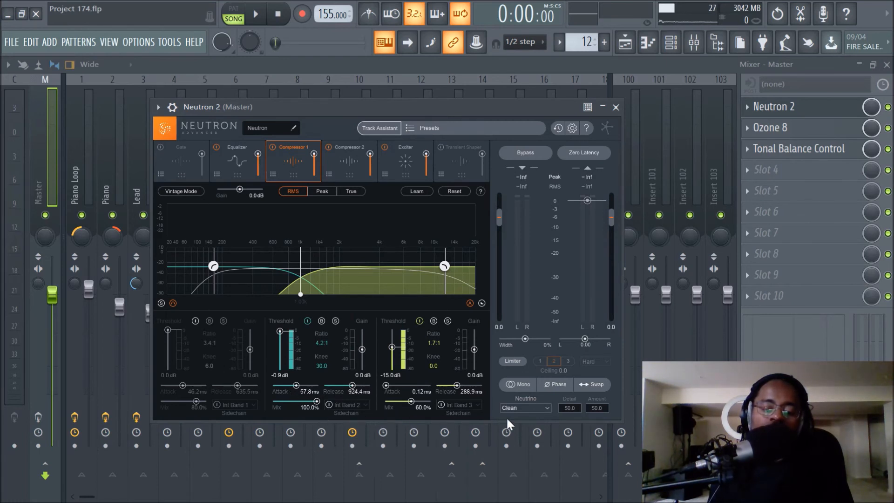
Review Neutron 2's available Neutrino modes, leaving the mode on Clean
{"action": "left_click", "coordinate": [534, 409]}
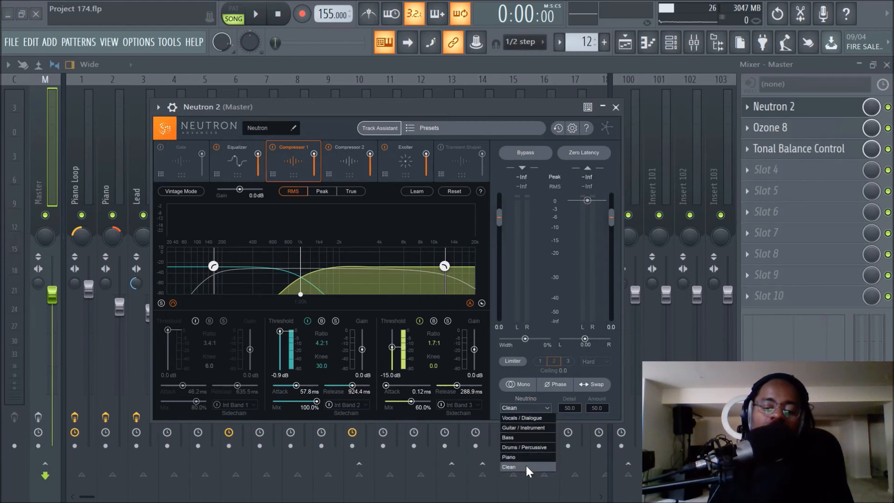
{"action": "left_click", "coordinate": [522, 410]}
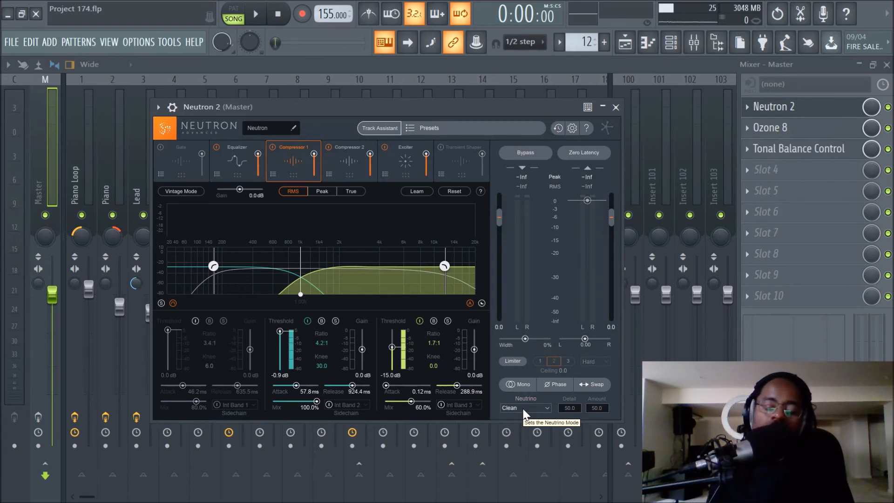
{"action": "left_click", "coordinate": [514, 408]}
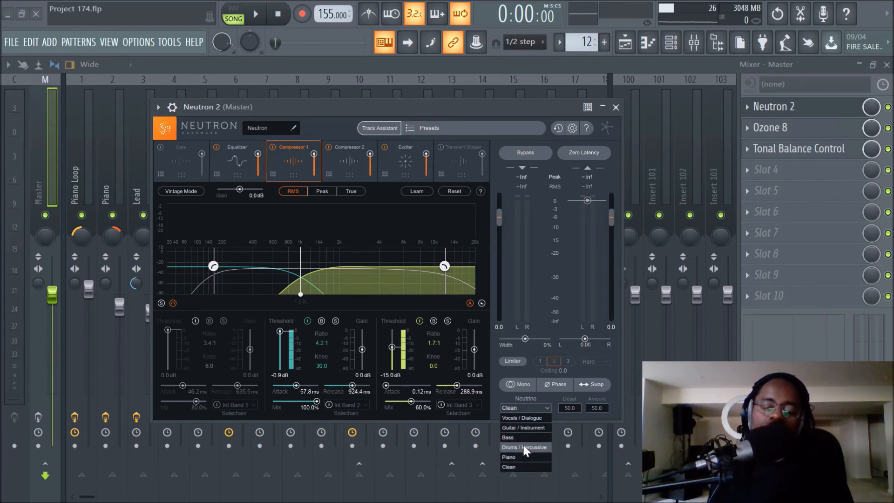
{"action": "left_click", "coordinate": [501, 396]}
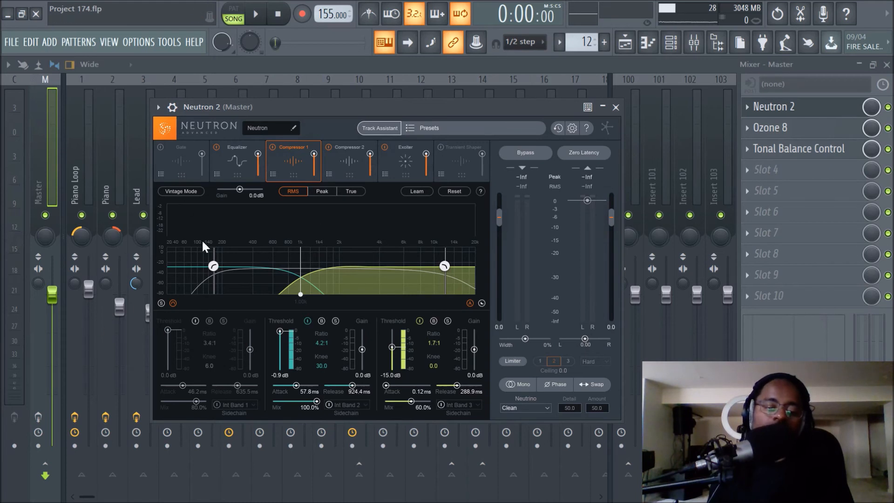
Examine Neutron 2's Compressor 2 and Exciter settings, and close the plugin
{"action": "left_click", "coordinate": [341, 162]}
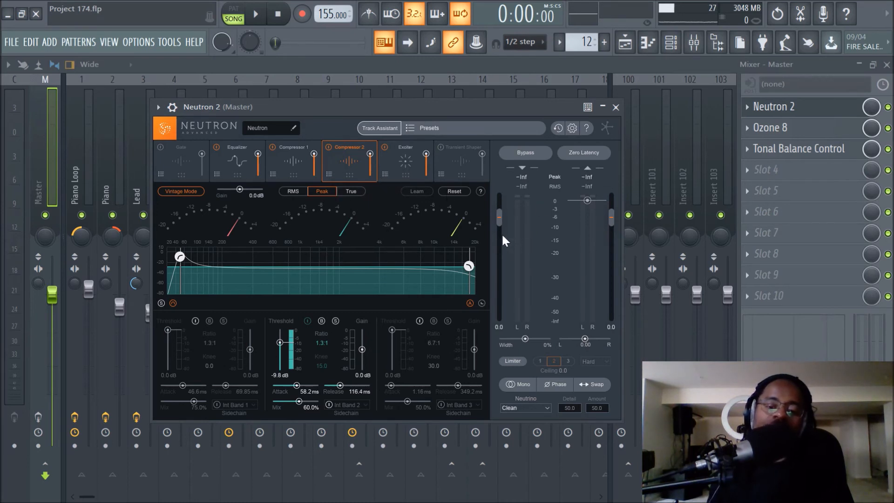
{"action": "left_click", "coordinate": [412, 166]}
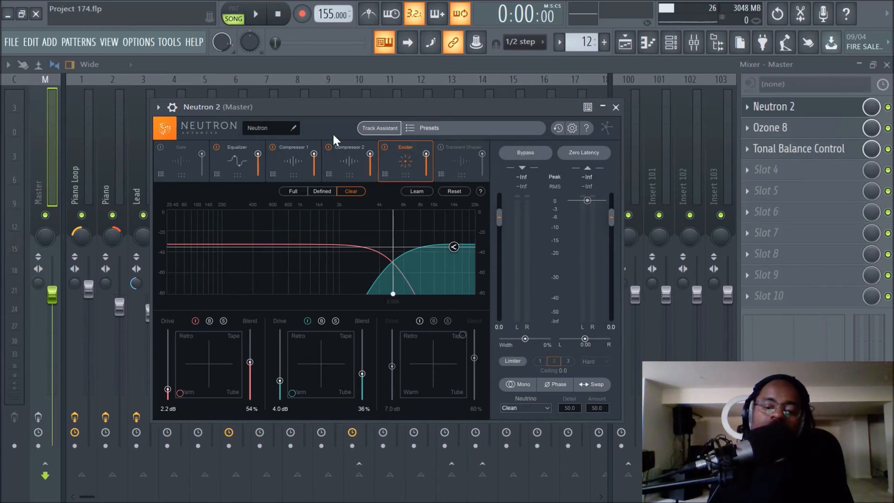
{"action": "left_click", "coordinate": [616, 107]}
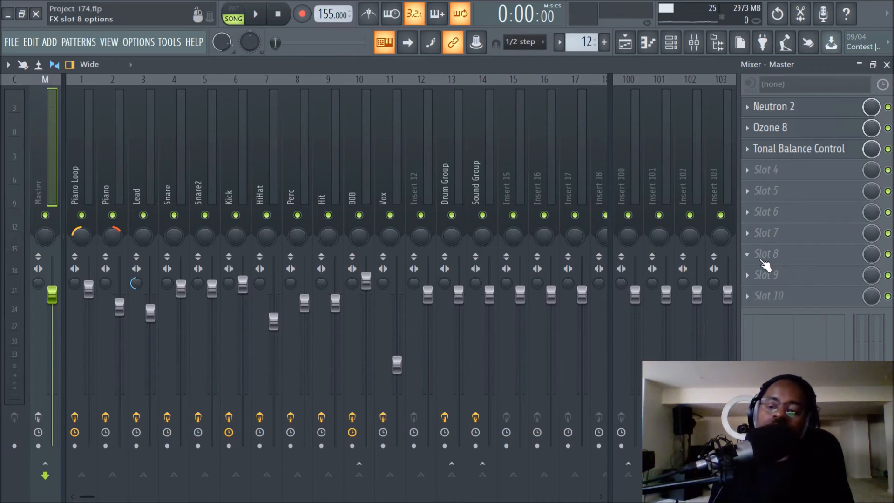
Load Maximus into slot 5 of the Master track's effects chain
{"action": "left_click", "coordinate": [744, 255]}
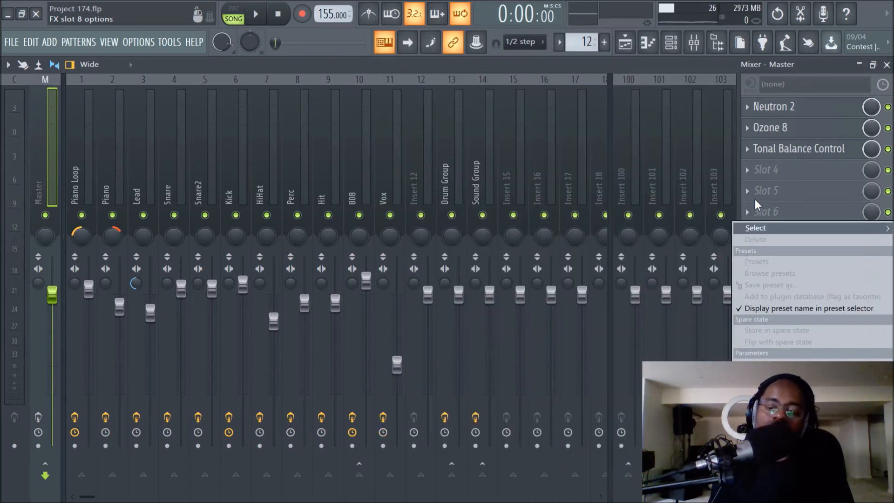
{"action": "left_click", "coordinate": [756, 200]}
{"action": "left_click", "coordinate": [753, 199]}
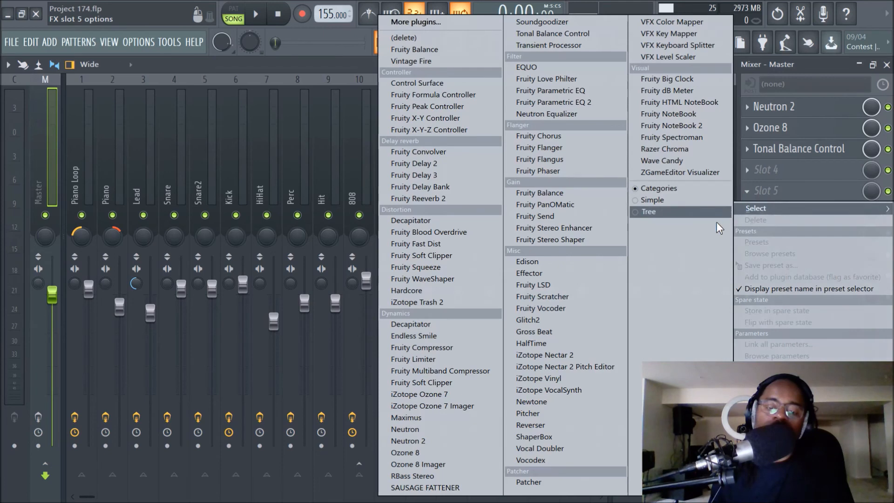
{"action": "left_click", "coordinate": [443, 417]}
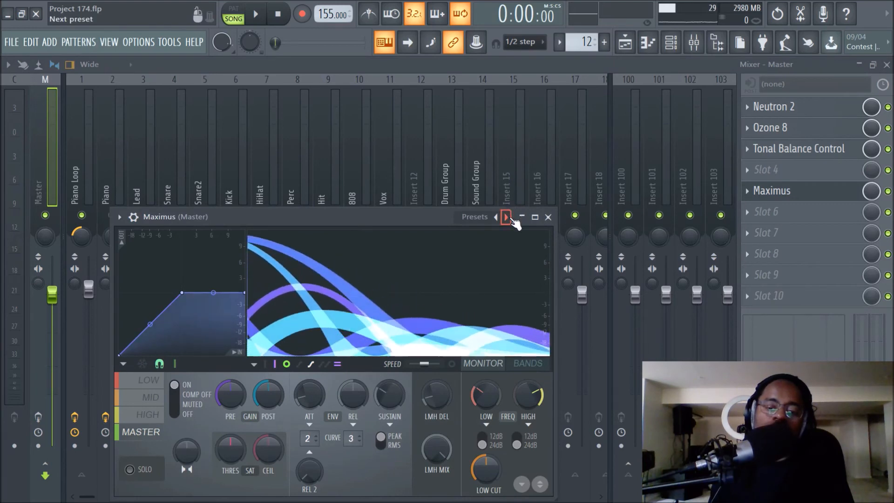
Review the presets available in Maximus without choosing one, and close the plugin
{"action": "left_click", "coordinate": [509, 217]}
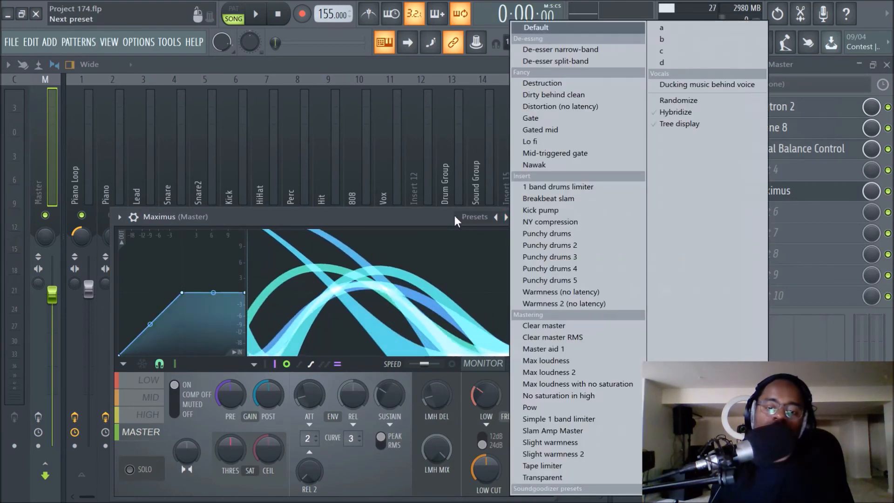
{"action": "left_click", "coordinate": [437, 214]}
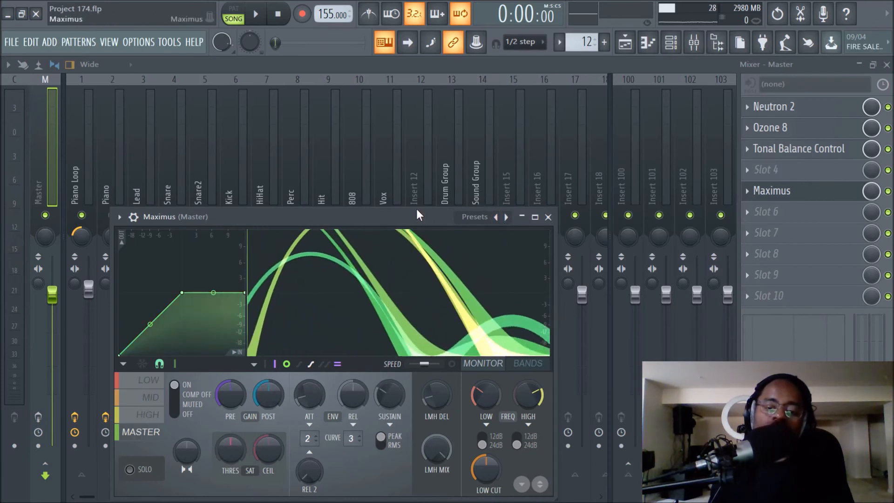
{"action": "left_click_drag", "start_coordinate": [419, 215], "coordinate": [427, 197]}
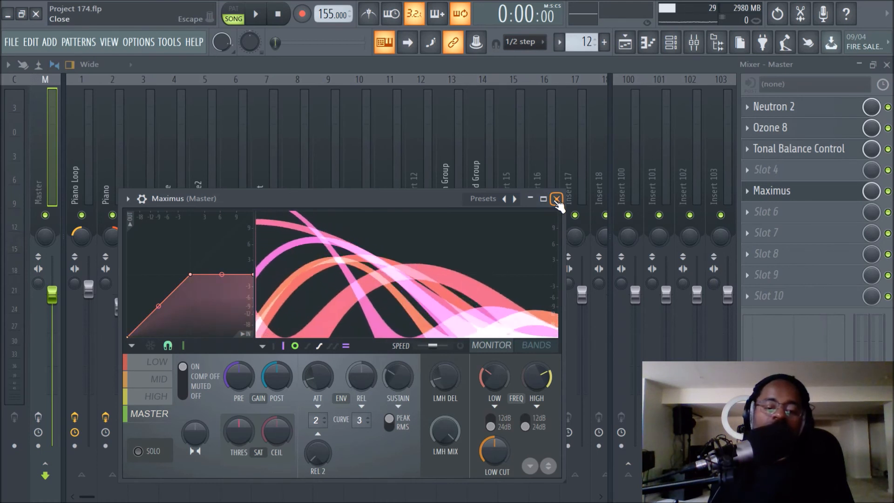
{"action": "left_click", "coordinate": [557, 199]}
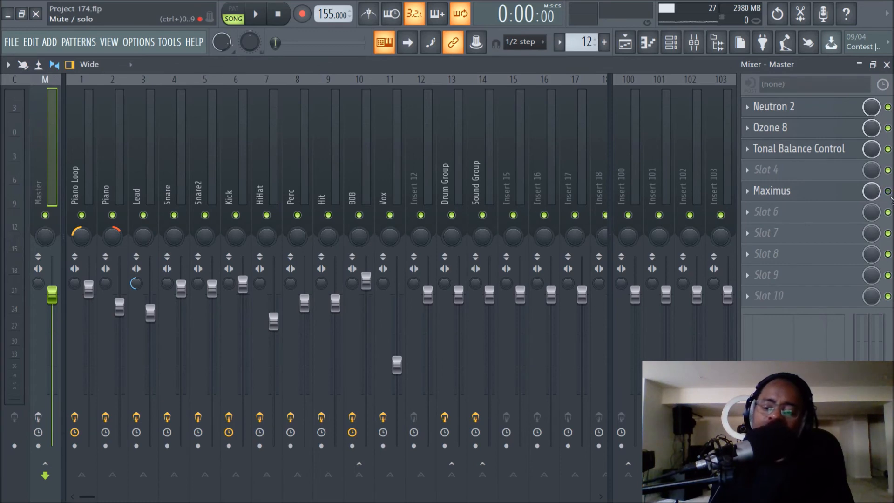
Remove Maximus from slot 5 of the Master track's effects chain
{"action": "right_click", "coordinate": [759, 198]}
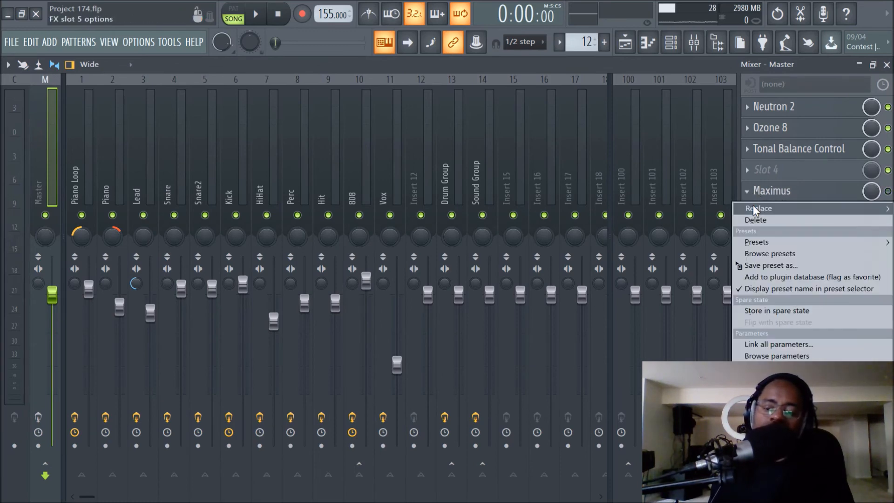
{"action": "mouse_move", "coordinate": [753, 206]}
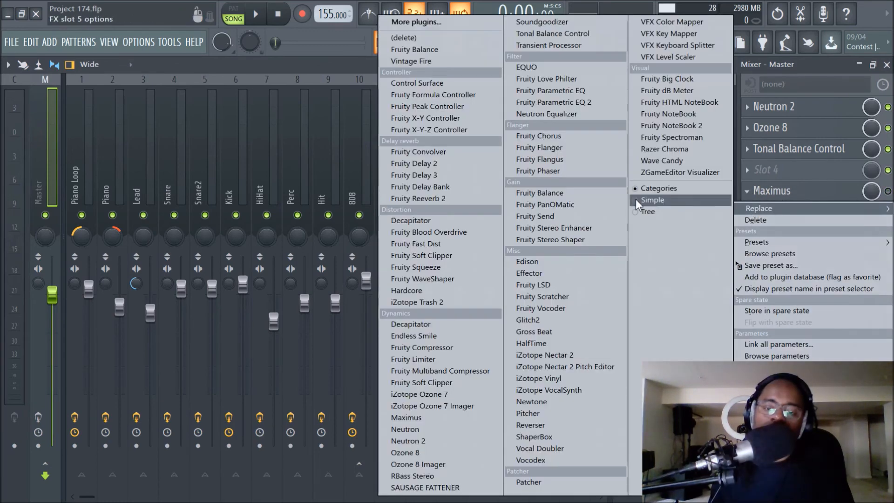
{"action": "left_click", "coordinate": [401, 40]}
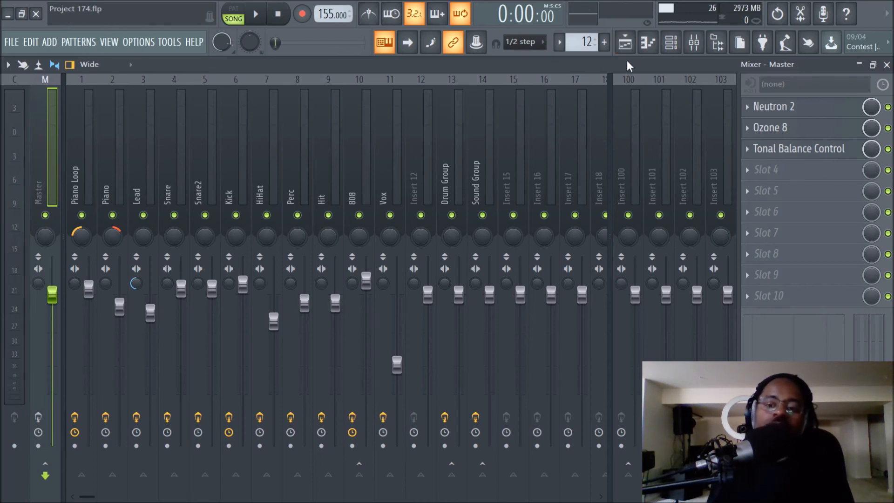
Show the playlist and play the full arrangement from the beginning
{"action": "left_click", "coordinate": [625, 43]}
{"action": "scroll", "coordinate": [403, 110], "scroll_direction": "up", "scroll_amount": 2}
{"action": "scroll", "coordinate": [403, 110], "scroll_direction": "down", "scroll_amount": 2}
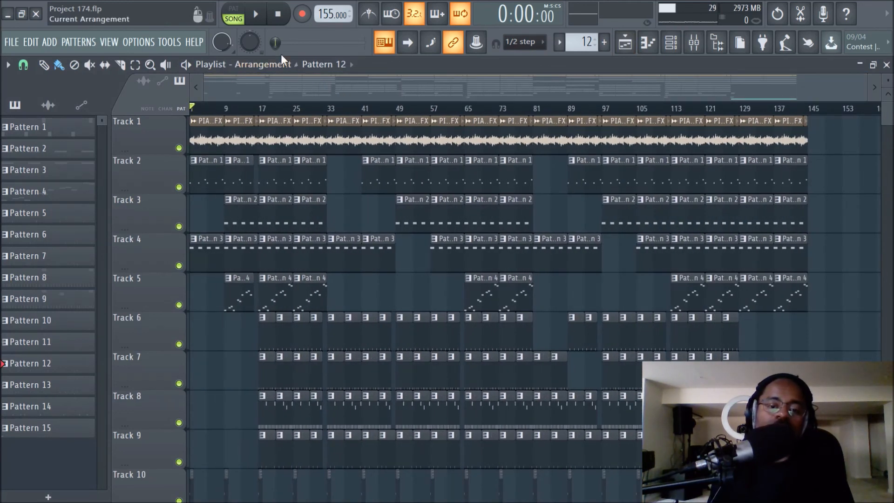
{"action": "left_click", "coordinate": [260, 21]}
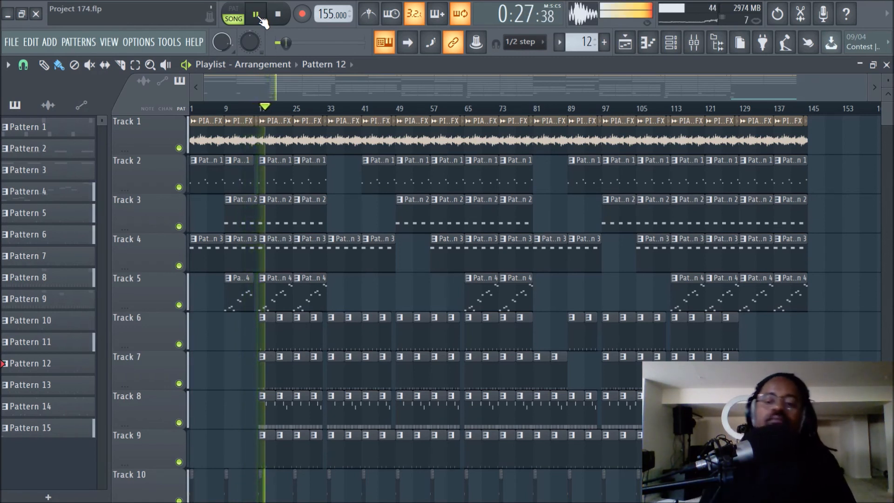
{"action": "left_click", "coordinate": [715, 50]}
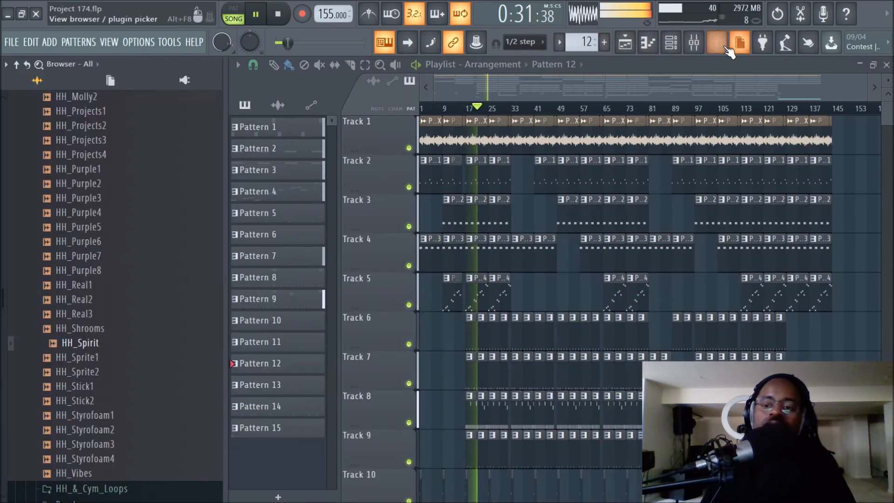
{"action": "left_click", "coordinate": [720, 46]}
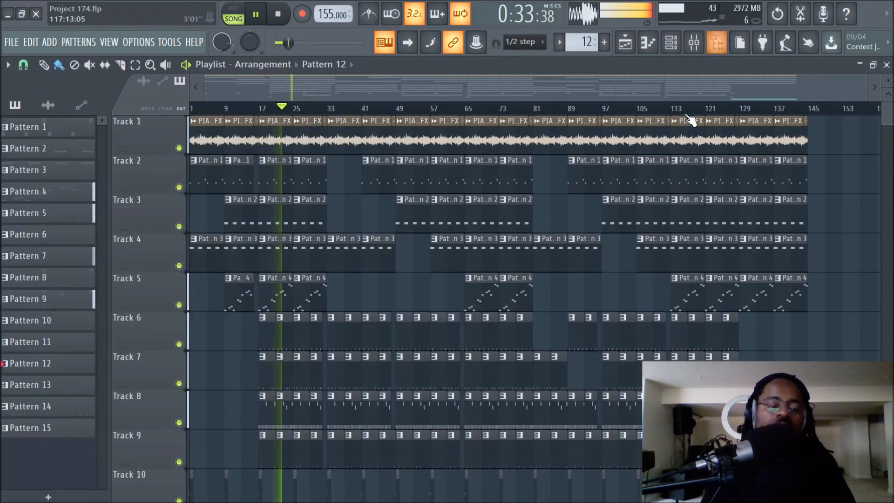
Inspect the Kick and 808 mixer tracks during playback, including the 808's Fruity Limiter, and close the limiter
{"action": "left_click", "coordinate": [693, 43]}
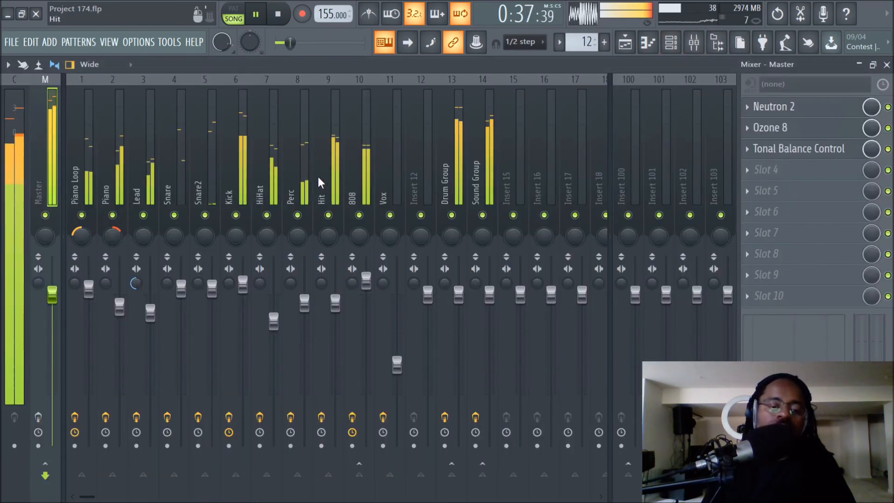
{"action": "left_click", "coordinate": [227, 173]}
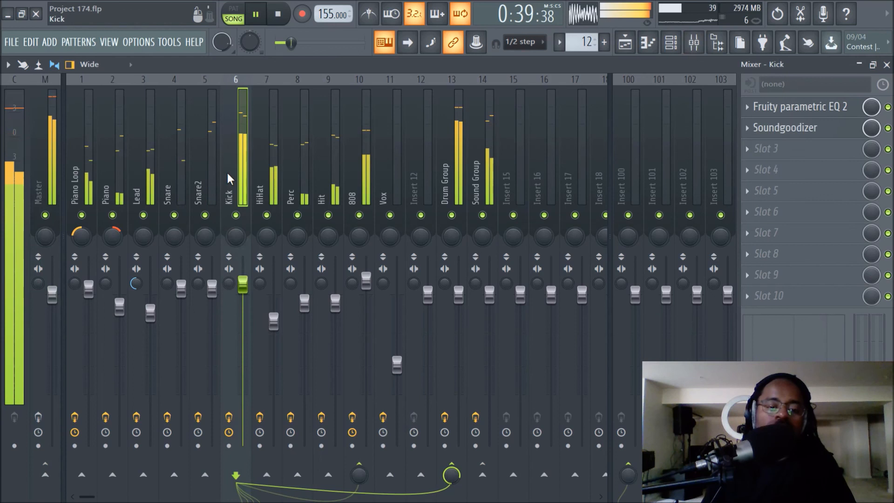
{"action": "left_click", "coordinate": [356, 177]}
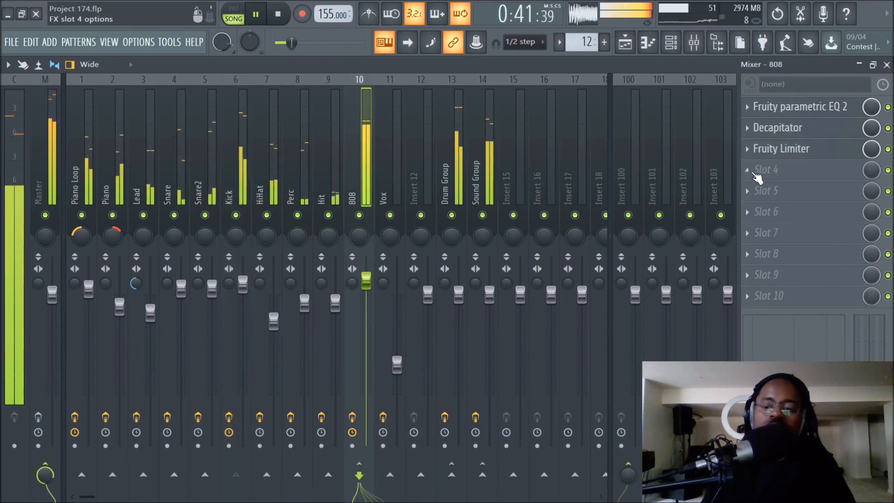
{"action": "left_click", "coordinate": [790, 156]}
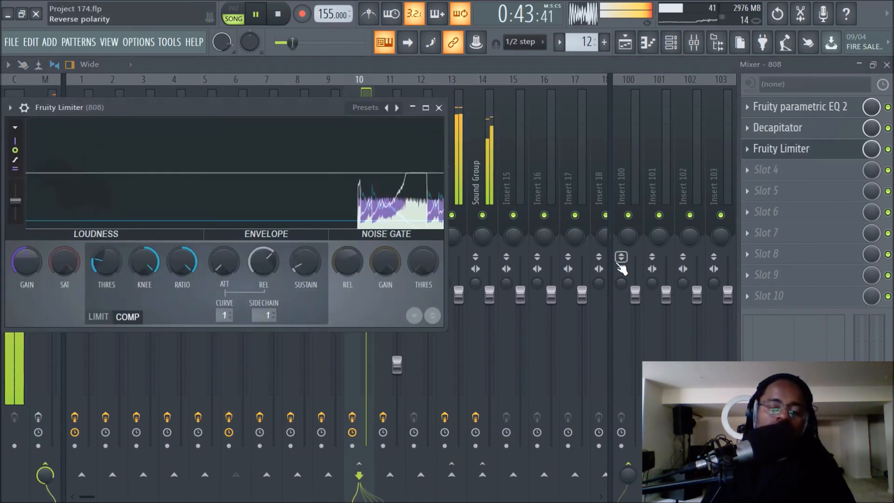
{"action": "left_click", "coordinate": [439, 108]}
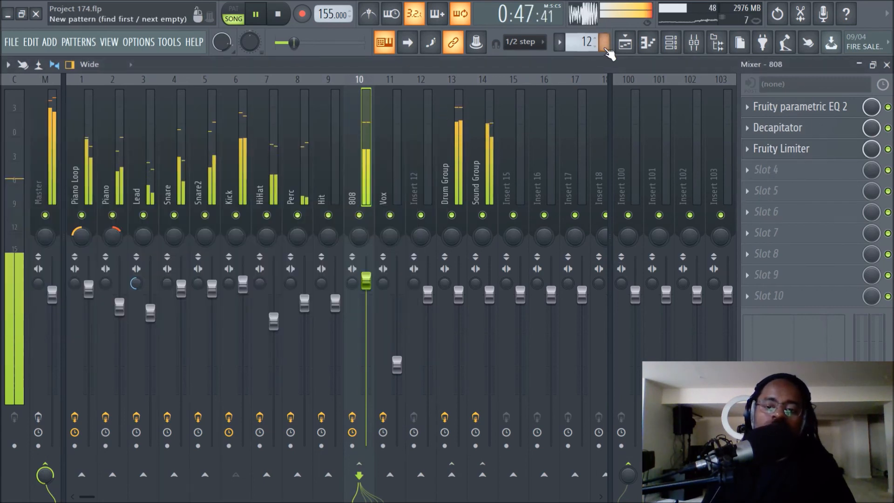
Review the playlist's upper and lower tracks while the song plays, and bring the mixer levels back into view
{"action": "left_click", "coordinate": [625, 44]}
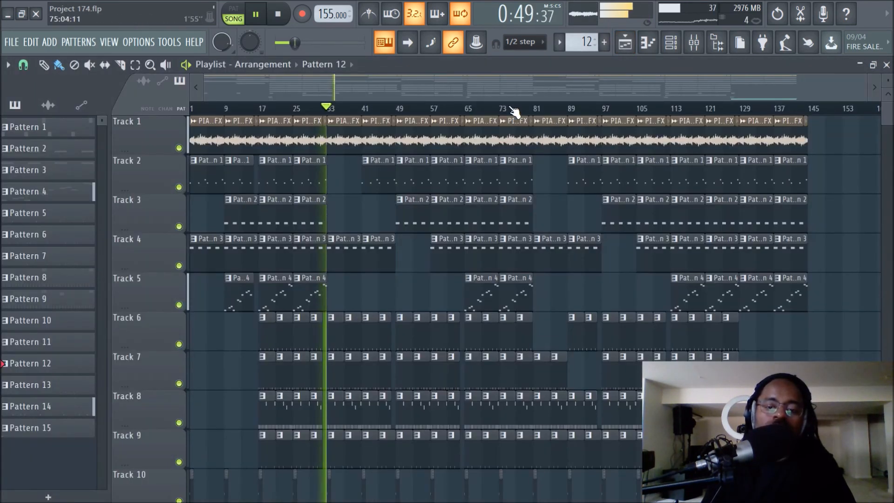
{"action": "scroll", "coordinate": [503, 111], "scroll_direction": "up", "scroll_amount": 3}
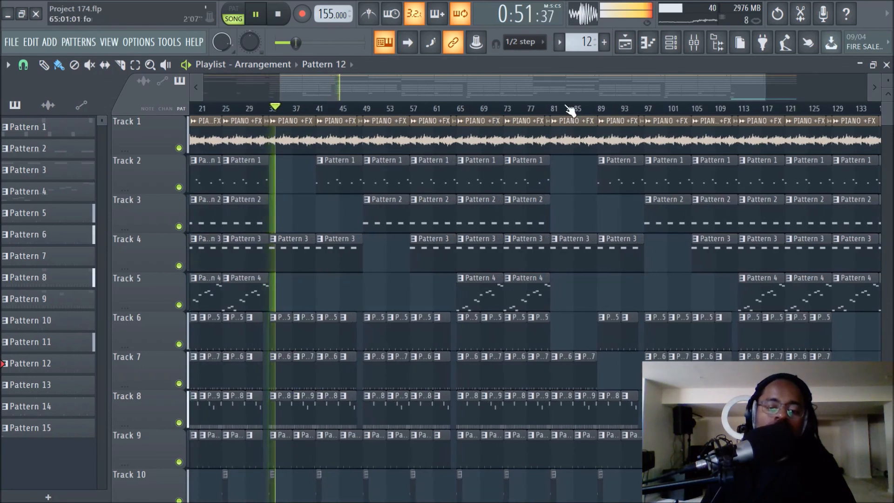
{"action": "scroll", "coordinate": [412, 293], "scroll_direction": "down", "scroll_amount": 2}
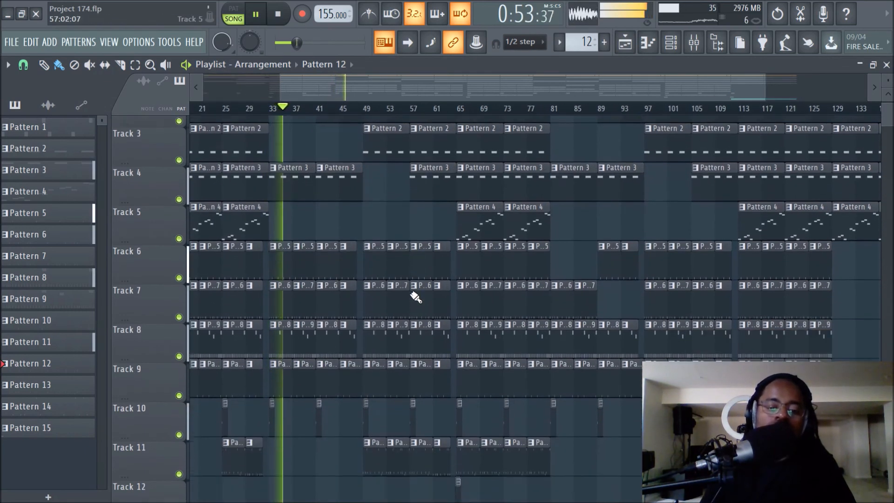
{"action": "scroll", "coordinate": [411, 294], "scroll_direction": "up", "scroll_amount": 2}
{"action": "left_click", "coordinate": [694, 42]}
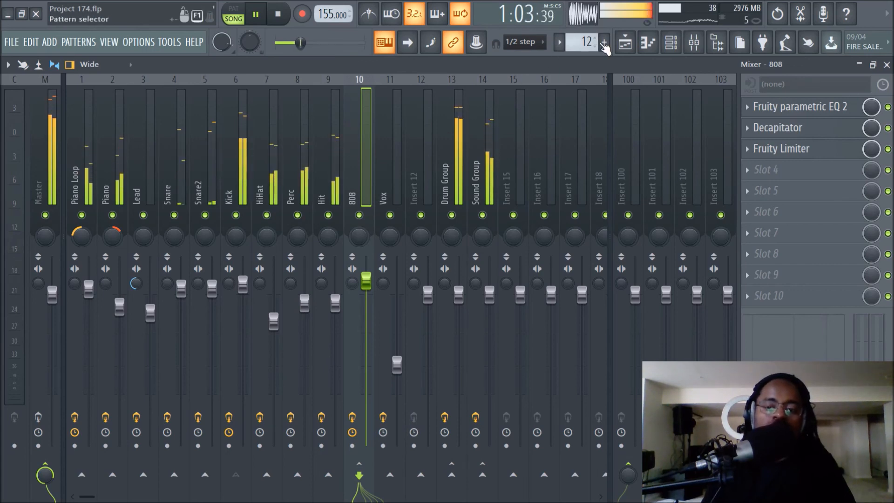
Follow the playing arrangement in the playlist through the section around bar 57, and stop playback
{"action": "left_click", "coordinate": [625, 43]}
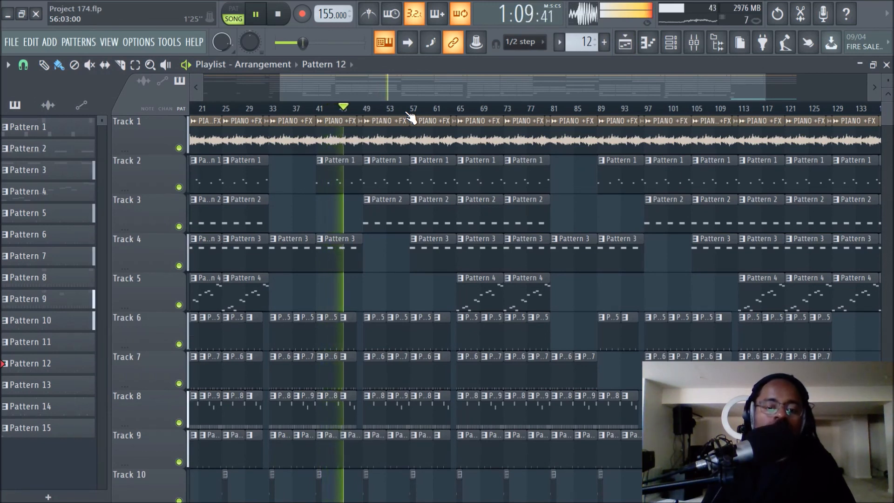
{"action": "scroll", "coordinate": [411, 116], "scroll_direction": "up", "scroll_amount": 1}
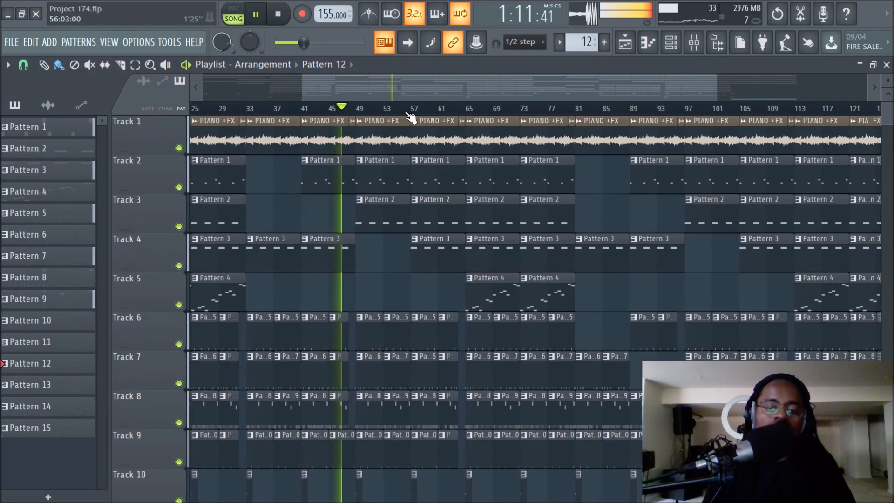
{"action": "scroll", "coordinate": [411, 116], "scroll_direction": "up", "scroll_amount": 1}
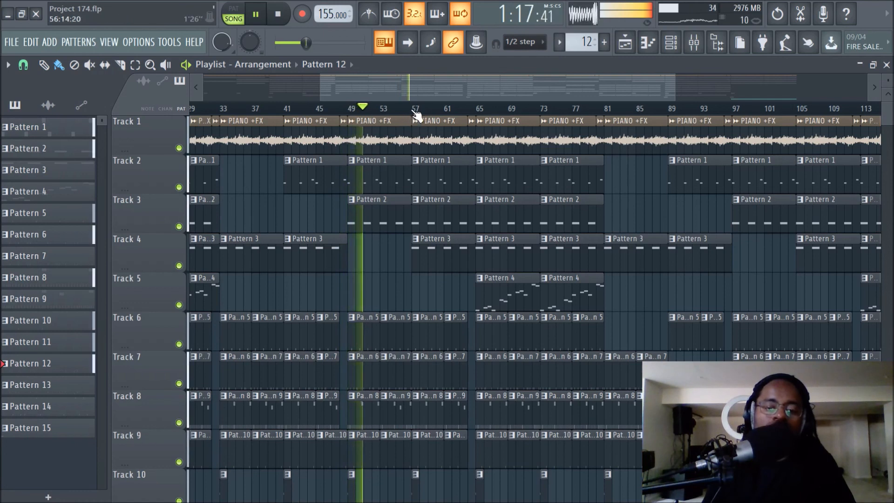
{"action": "scroll", "coordinate": [415, 114], "scroll_direction": "up", "scroll_amount": 1}
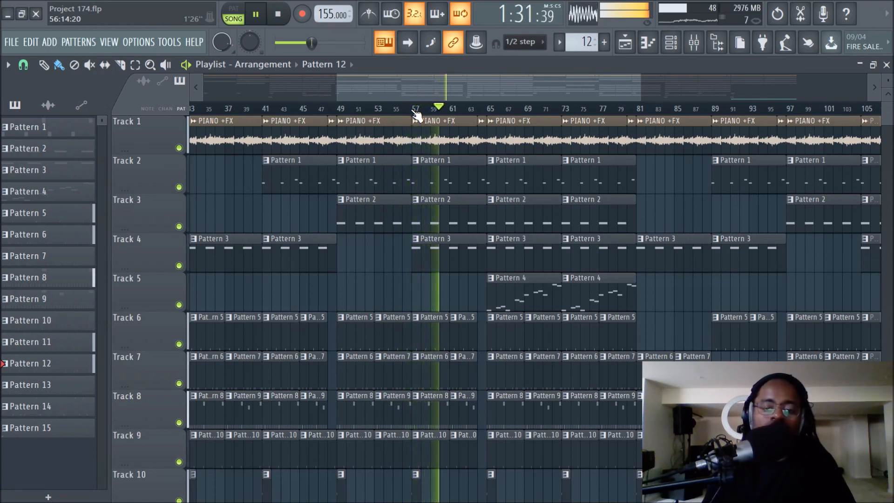
{"action": "scroll", "coordinate": [414, 112], "scroll_direction": "up", "scroll_amount": 1}
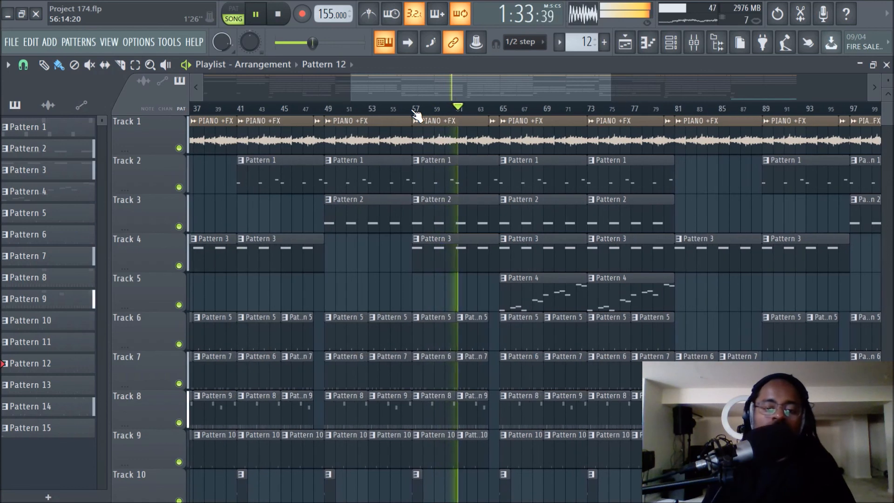
{"action": "scroll", "coordinate": [415, 114], "scroll_direction": "down", "scroll_amount": 4}
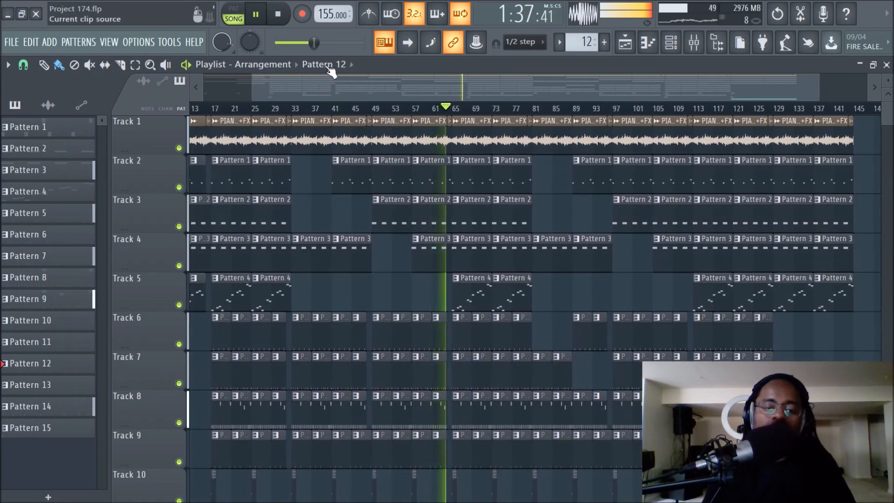
{"action": "left_click", "coordinate": [278, 15]}
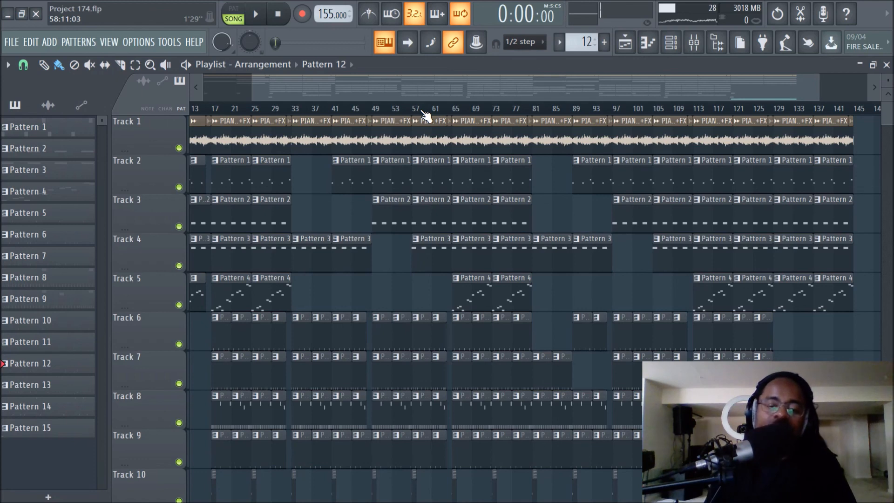
Examine the stopped arrangement's structure, comparing the clips around bar 73 and the drum patterns on the lower tracks
{"action": "scroll", "coordinate": [425, 114], "scroll_direction": "down", "scroll_amount": 2}
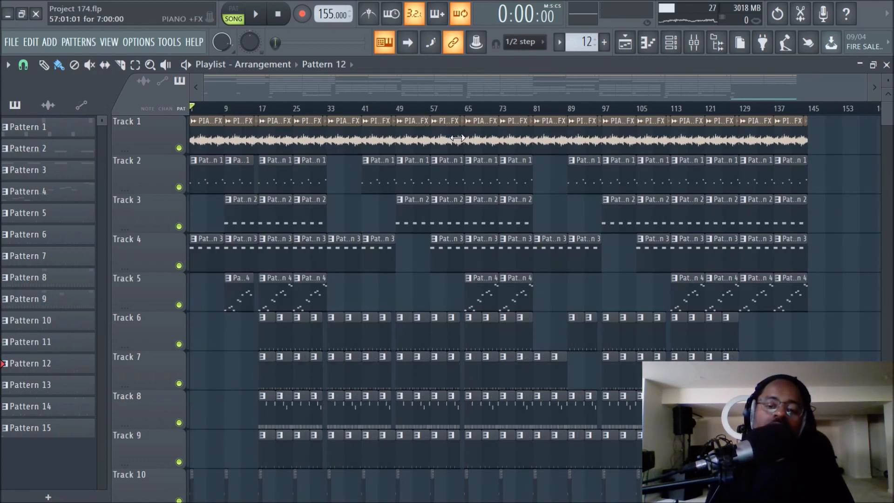
{"action": "scroll", "coordinate": [463, 111], "scroll_direction": "up", "scroll_amount": 2}
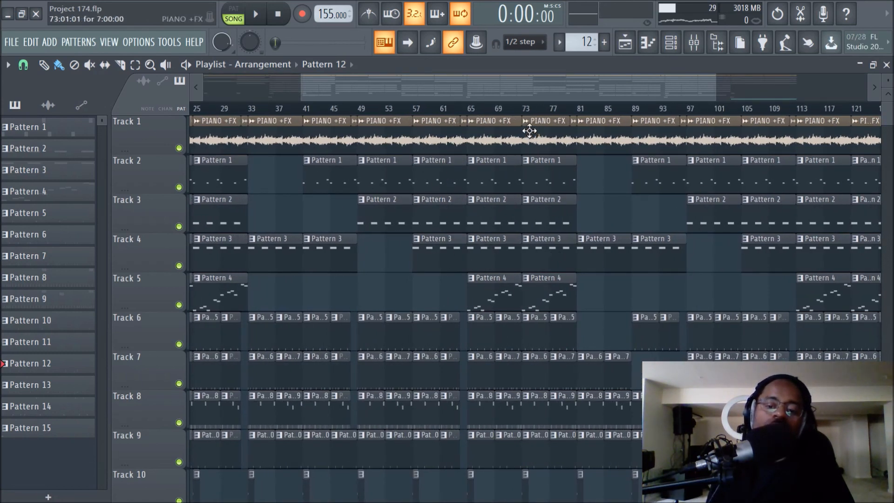
{"action": "scroll", "coordinate": [518, 117], "scroll_direction": "up", "scroll_amount": 3}
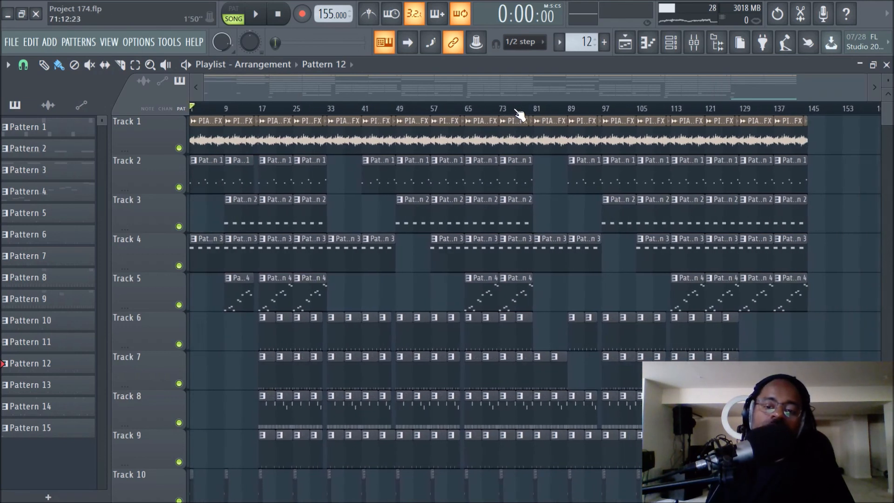
{"action": "scroll", "coordinate": [518, 114], "scroll_direction": "down", "scroll_amount": 2}
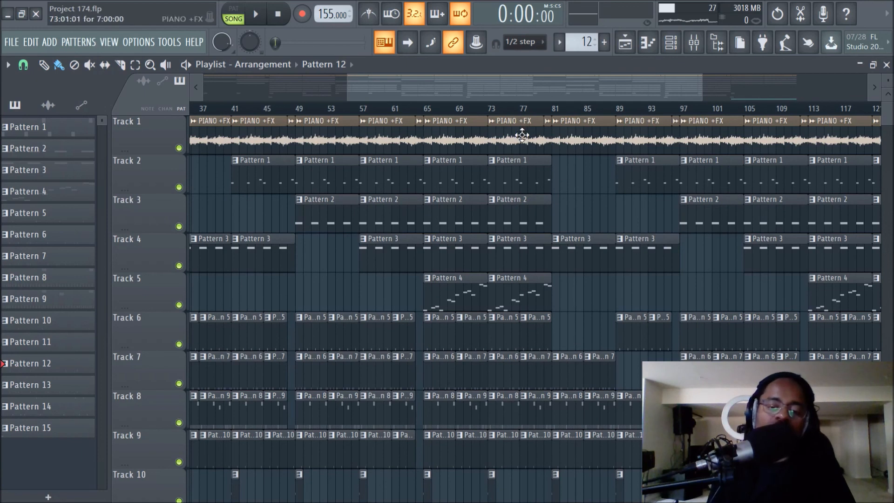
{"action": "scroll", "coordinate": [501, 111], "scroll_direction": "down", "scroll_amount": 3}
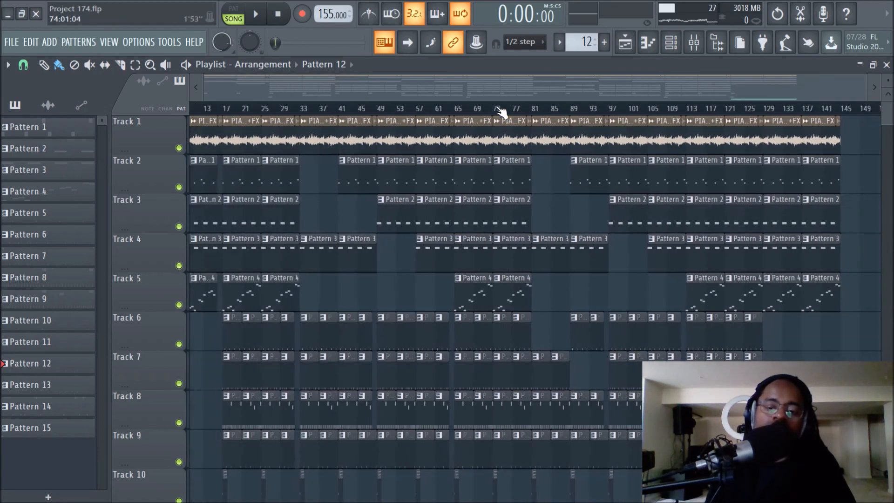
{"action": "scroll", "coordinate": [500, 111], "scroll_direction": "up", "scroll_amount": 4}
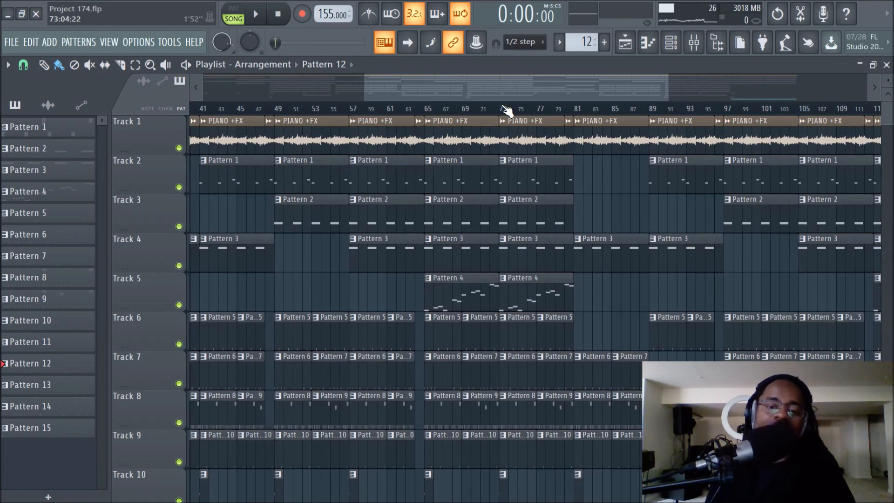
{"action": "scroll", "coordinate": [506, 111], "scroll_direction": "down", "scroll_amount": 3}
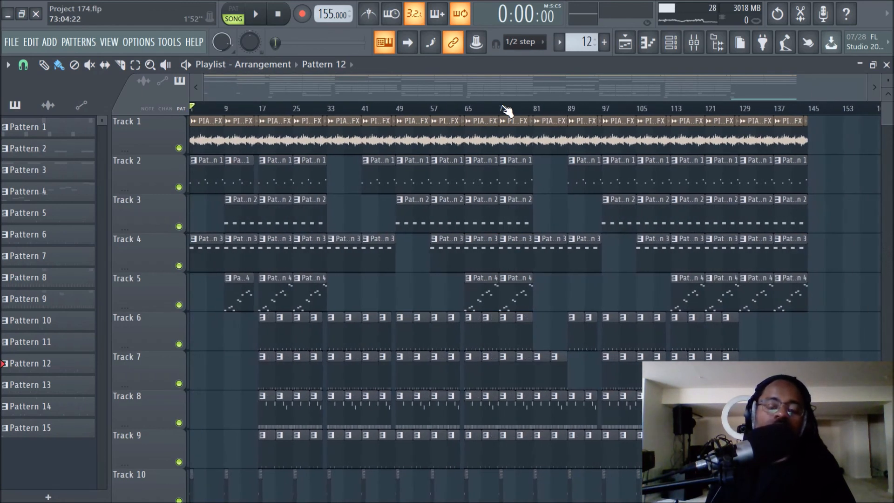
{"action": "scroll", "coordinate": [554, 232], "scroll_direction": "down", "scroll_amount": 4}
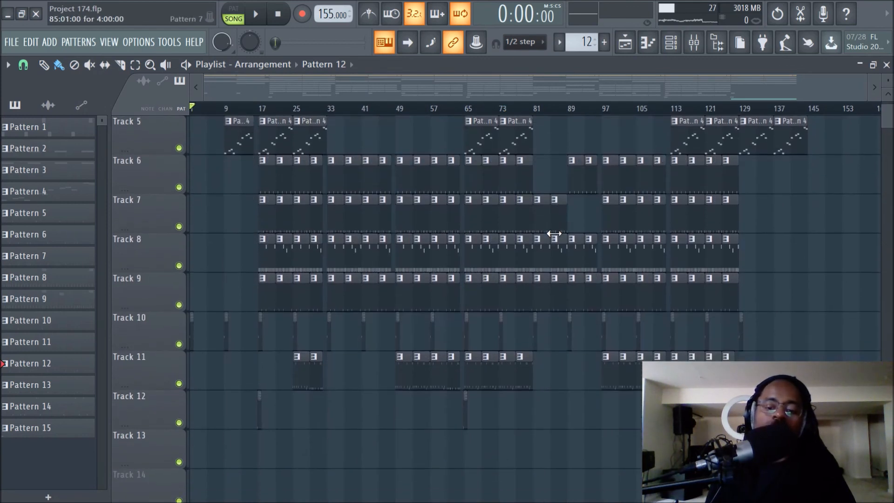